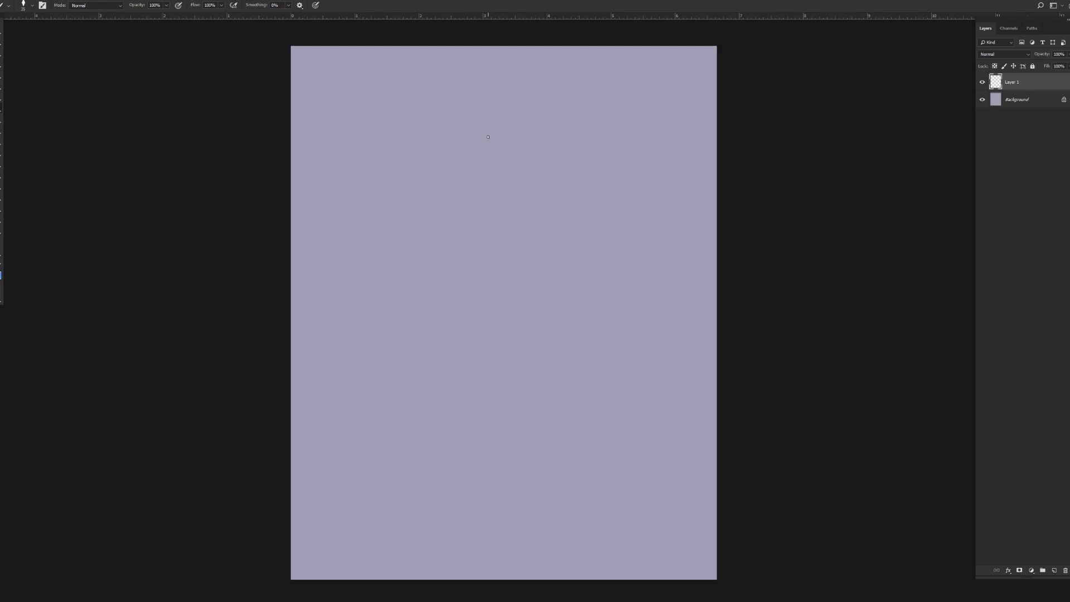
{"action": "mouse_move", "coordinate": [468, 230]}
{"action": "left_mouse_down"}
{"action": "mouse_move", "coordinate": [418, 229]}
{"action": "mouse_move", "coordinate": [396, 212]}
{"action": "mouse_move", "coordinate": [422, 240]}
{"action": "mouse_move", "coordinate": [403, 226]}
{"action": "left_mouse_up"}
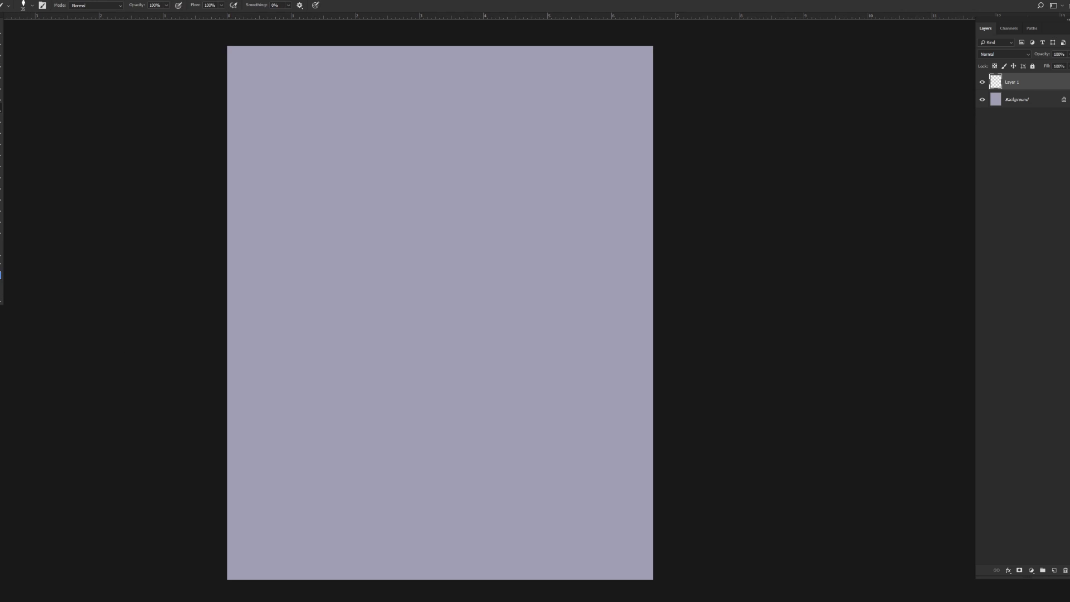
{"action": "scroll", "coordinate": [190, 74], "scroll_direction": "down", "scroll_amount": 1}
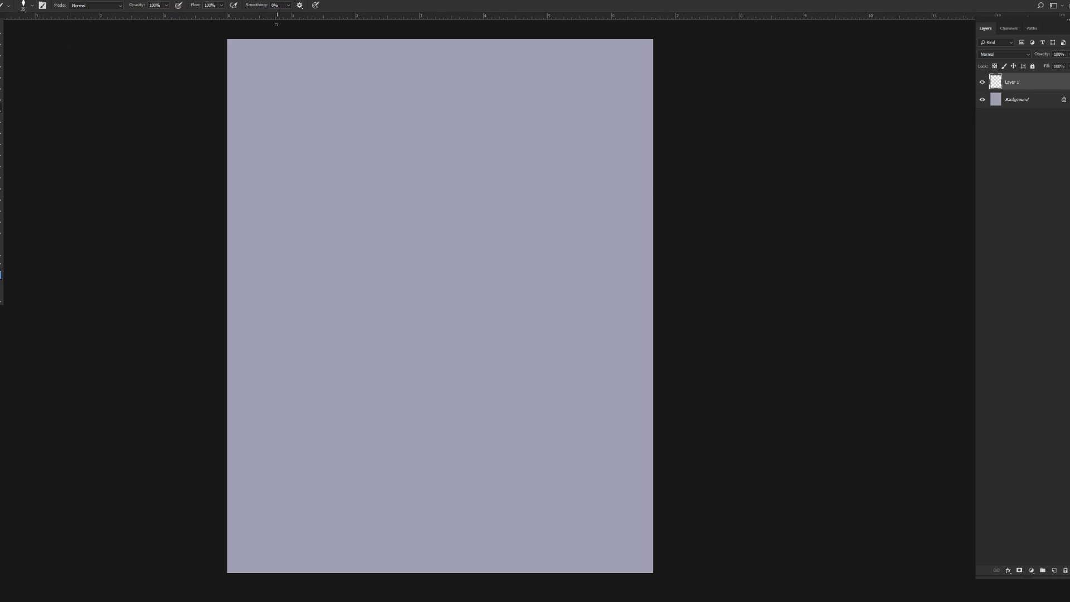
{"action": "left_click", "coordinate": [24, 4]}
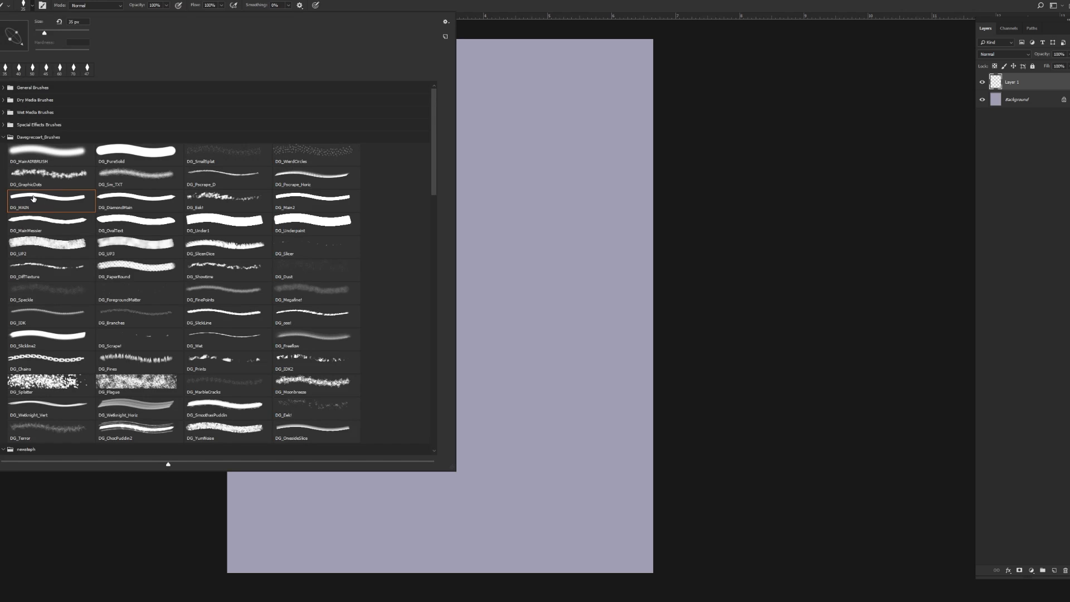
{"action": "left_click", "coordinate": [695, 218]}
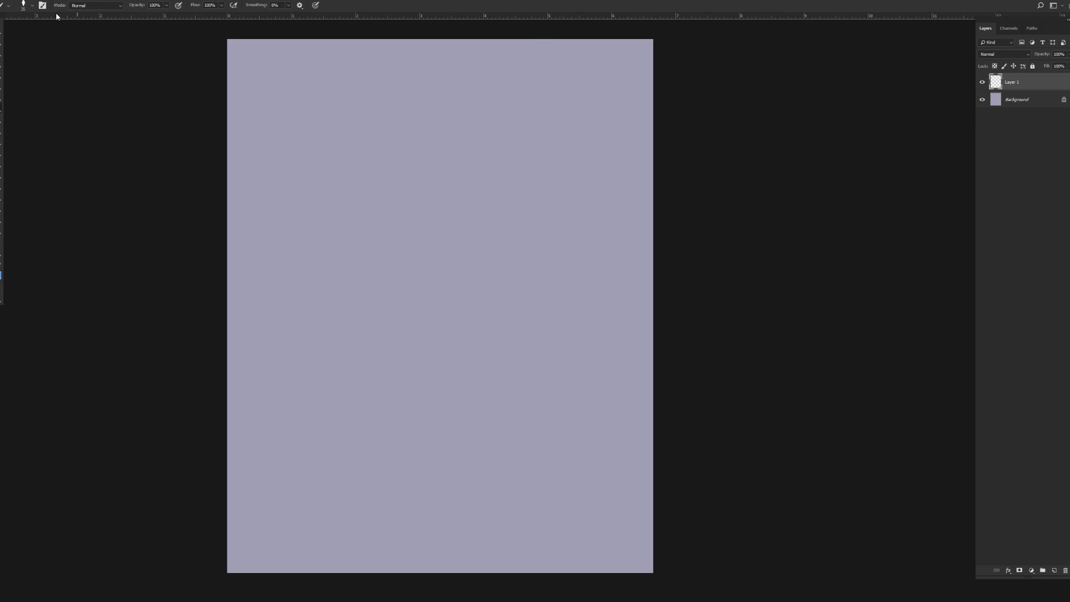
{"action": "left_click", "coordinate": [32, 6]}
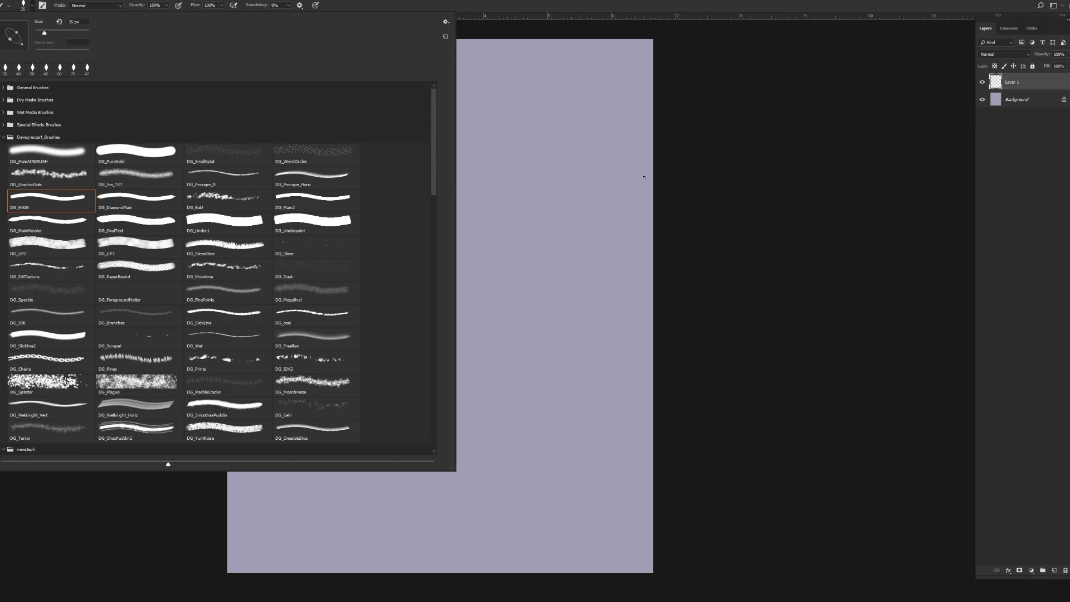
{"action": "left_click", "coordinate": [767, 168]}
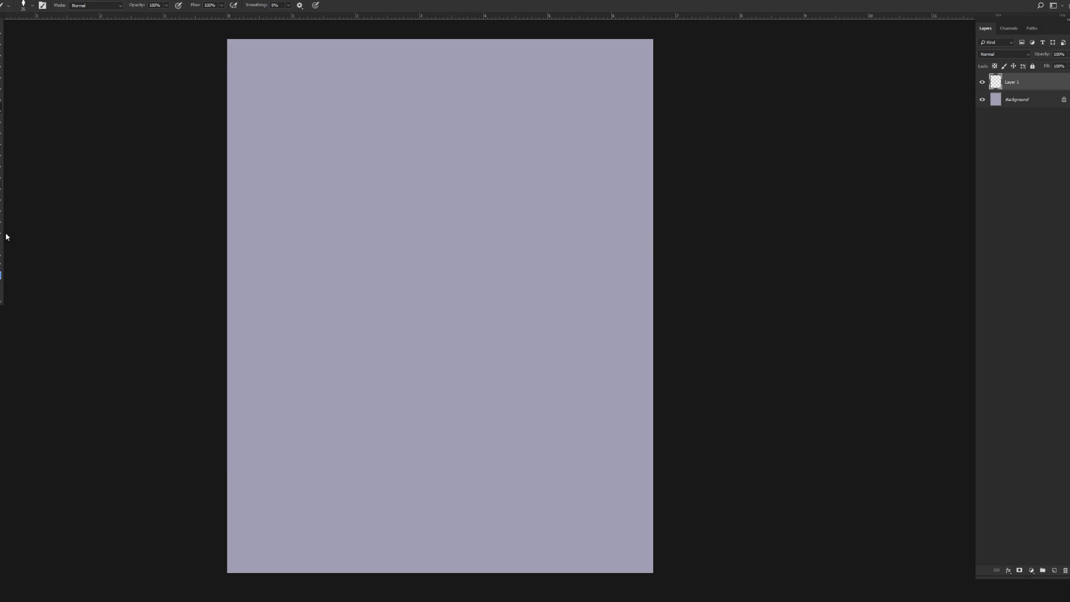
{"action": "left_click", "coordinate": [2, 275]}
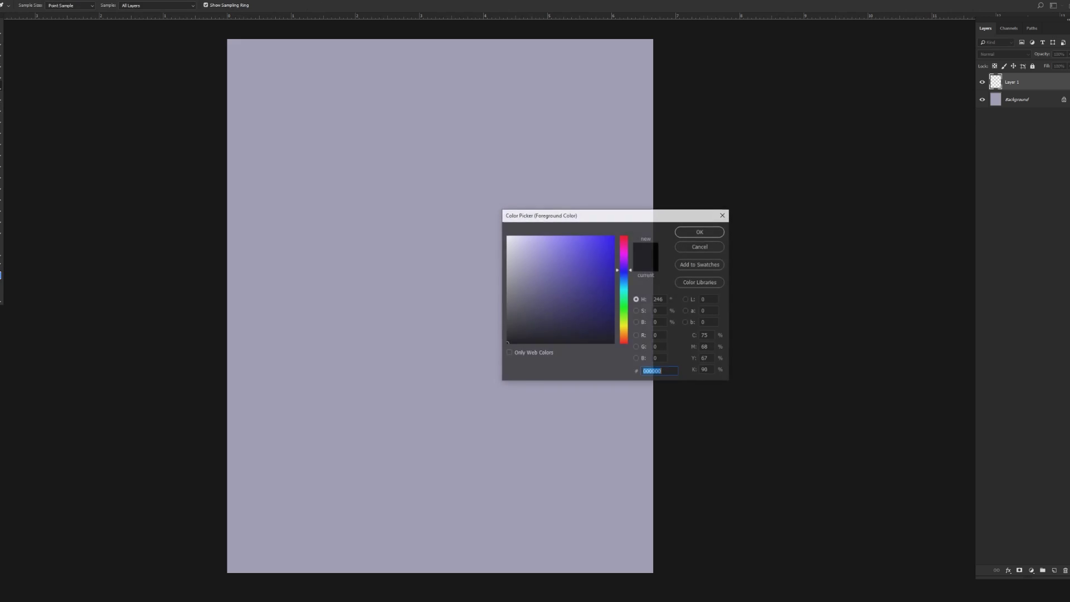
{"action": "left_click", "coordinate": [685, 233]}
{"action": "left_click_drag", "start_coordinate": [484, 256], "coordinate": [502, 232]}
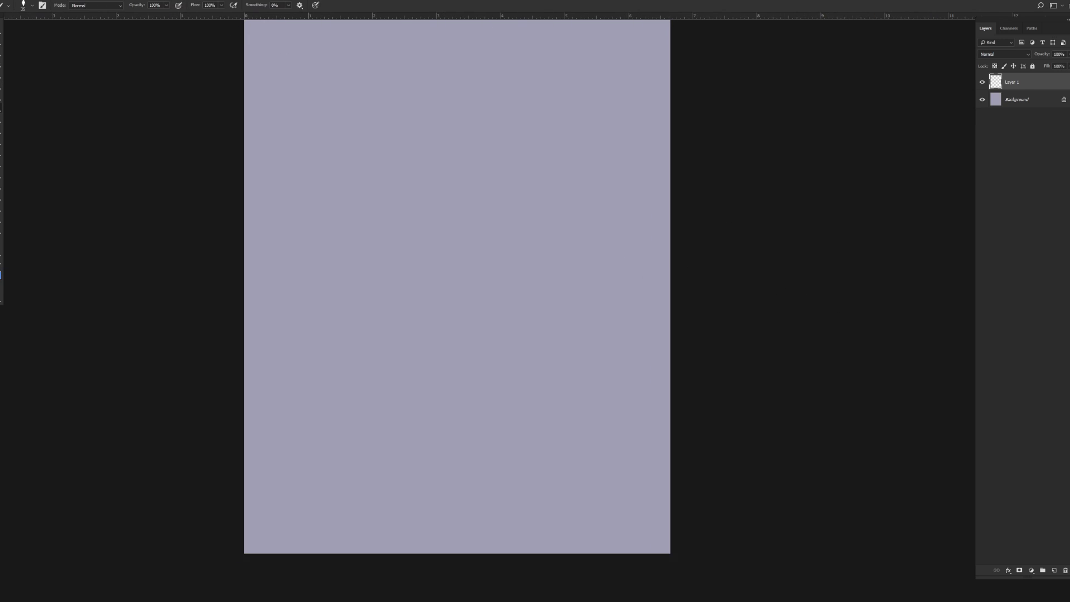
{"action": "left_click_drag", "start_coordinate": [370, 196], "coordinate": [369, 203]}
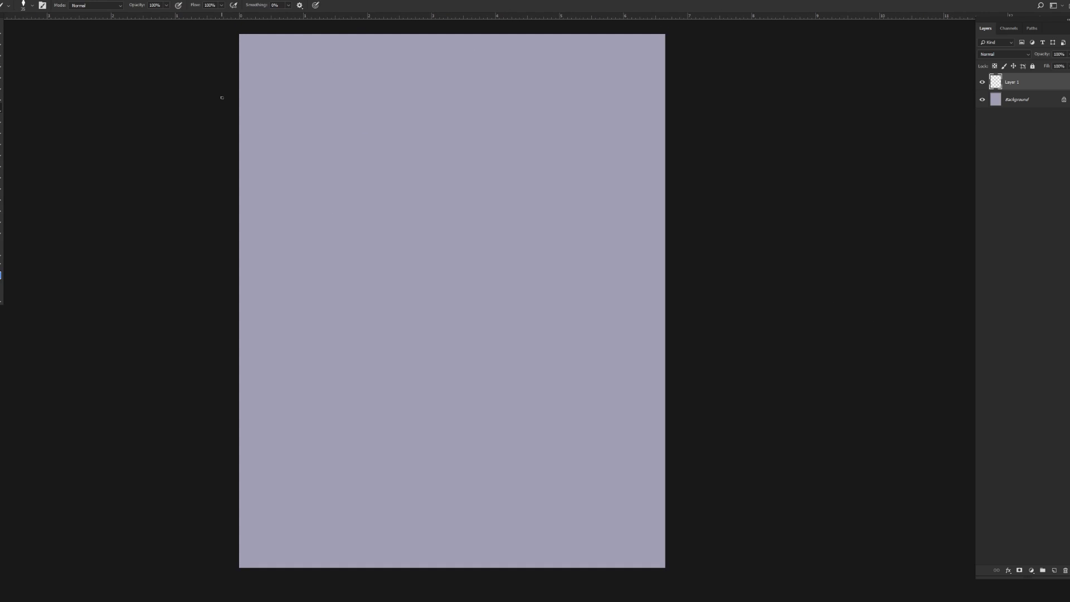
Step: Lower the brush flow to roughly half and let pen pressure control the brush size
{"action": "left_click", "coordinate": [219, 6]}
{"action": "left_click", "coordinate": [207, 15]}
{"action": "left_click", "coordinate": [315, 6]}
Step: Sketch the figure's torso as a box tapering to the waist and rough in one outer hip line on Layer 1
{"action": "mouse_move", "coordinate": [456, 172]}
{"action": "left_mouse_down"}
{"action": "mouse_move", "coordinate": [470, 176]}
{"action": "mouse_move", "coordinate": [428, 218]}
{"action": "left_mouse_up"}
{"action": "left_click_drag", "start_coordinate": [412, 177], "coordinate": [422, 237]}
{"action": "mouse_move", "coordinate": [500, 173]}
{"action": "left_mouse_down"}
{"action": "mouse_move", "coordinate": [455, 249]}
{"action": "mouse_move", "coordinate": [474, 232]}
{"action": "mouse_move", "coordinate": [430, 244]}
{"action": "left_mouse_up"}
{"action": "mouse_move", "coordinate": [497, 185]}
{"action": "left_mouse_down"}
{"action": "mouse_move", "coordinate": [460, 259]}
{"action": "mouse_move", "coordinate": [464, 248]}
{"action": "left_mouse_up"}
{"action": "mouse_move", "coordinate": [419, 184]}
{"action": "left_mouse_down"}
{"action": "mouse_move", "coordinate": [433, 262]}
{"action": "mouse_move", "coordinate": [419, 250]}
{"action": "mouse_move", "coordinate": [404, 329]}
{"action": "left_mouse_up"}
{"action": "left_click_drag", "start_coordinate": [418, 254], "coordinate": [406, 328]}
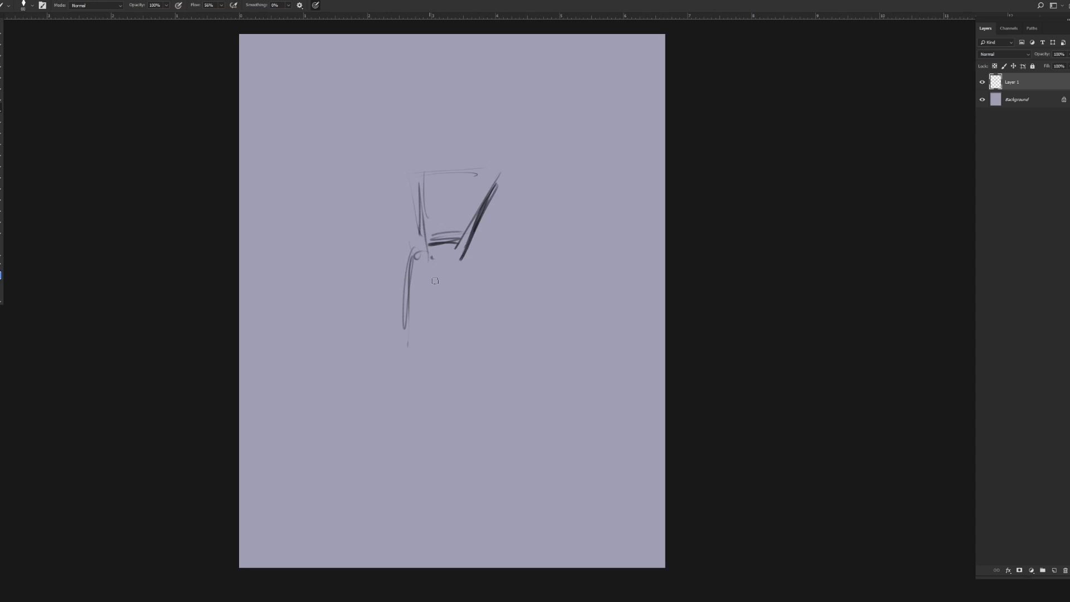
Step: Sketch both thighs from the hips to the knees, with one leg angled outward and the crotch forming an inverted V
{"action": "key", "text": "bracketright"}
{"action": "key", "text": "bracketright"}
{"action": "key", "text": "bracketleft"}
{"action": "left_click_drag", "start_coordinate": [468, 251], "coordinate": [504, 341]}
{"action": "left_click_drag", "start_coordinate": [438, 273], "coordinate": [482, 362]}
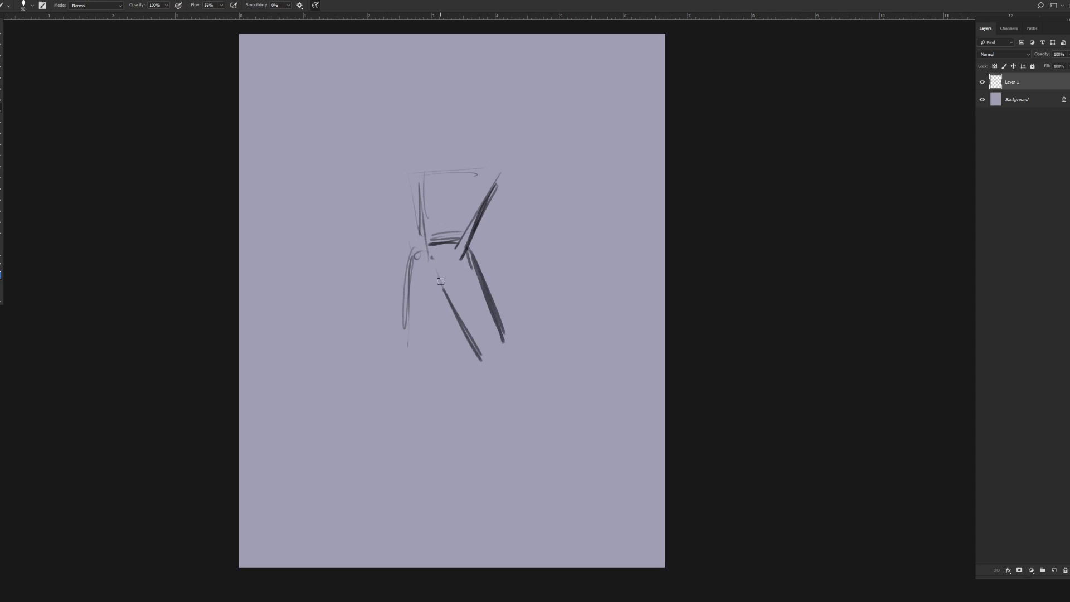
{"action": "mouse_move", "coordinate": [445, 286]}
{"action": "left_mouse_down"}
{"action": "mouse_move", "coordinate": [413, 368]}
{"action": "mouse_move", "coordinate": [425, 350]}
{"action": "mouse_move", "coordinate": [413, 354]}
{"action": "left_mouse_up"}
{"action": "left_click_drag", "start_coordinate": [454, 326], "coordinate": [480, 370]}
Step: Rough in both shins below the knees, one slanting outward and the other nearly vertical
{"action": "mouse_move", "coordinate": [490, 357]}
{"action": "left_mouse_down"}
{"action": "mouse_move", "coordinate": [518, 444]}
{"action": "mouse_move", "coordinate": [497, 360]}
{"action": "mouse_move", "coordinate": [517, 415]}
{"action": "mouse_move", "coordinate": [526, 390]}
{"action": "mouse_move", "coordinate": [533, 446]}
{"action": "left_mouse_up"}
{"action": "mouse_move", "coordinate": [488, 378]}
{"action": "left_mouse_down"}
{"action": "mouse_move", "coordinate": [524, 462]}
{"action": "mouse_move", "coordinate": [532, 446]}
{"action": "left_mouse_up"}
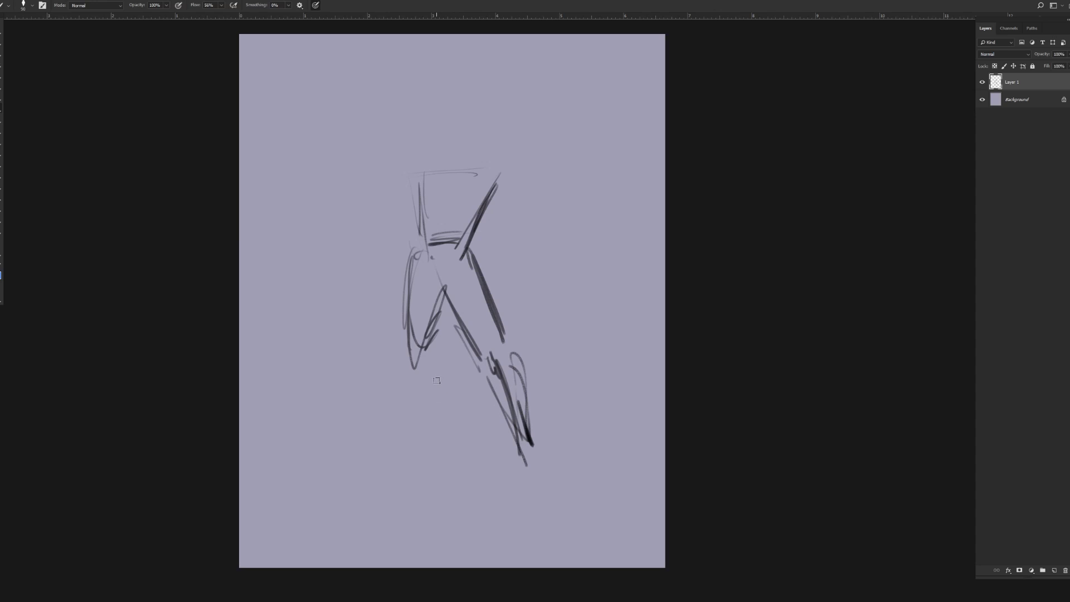
{"action": "left_click_drag", "start_coordinate": [413, 368], "coordinate": [416, 445]}
{"action": "left_click_drag", "start_coordinate": [415, 393], "coordinate": [421, 453]}
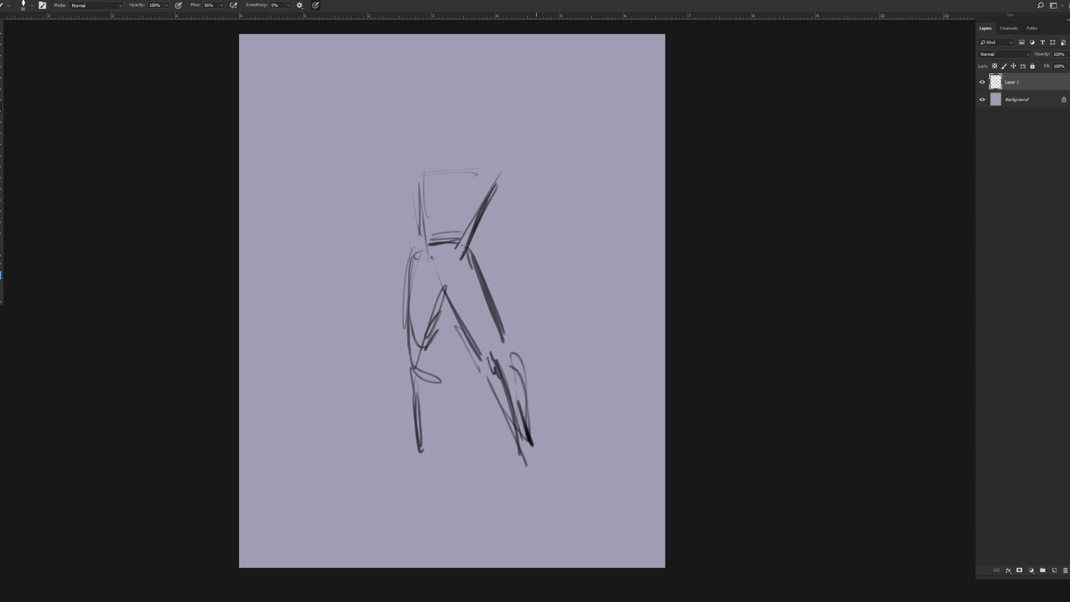
Step: Add the shoulder line and torso centre line, and sketch the sword-side arm hanging away from the body
{"action": "mouse_move", "coordinate": [421, 240]}
{"action": "left_mouse_down"}
{"action": "mouse_move", "coordinate": [423, 182]}
{"action": "mouse_move", "coordinate": [446, 165]}
{"action": "mouse_move", "coordinate": [428, 200]}
{"action": "mouse_move", "coordinate": [452, 168]}
{"action": "mouse_move", "coordinate": [483, 161]}
{"action": "left_mouse_up"}
{"action": "left_click_drag", "start_coordinate": [482, 168], "coordinate": [466, 231]}
{"action": "left_click_drag", "start_coordinate": [447, 176], "coordinate": [471, 187]}
{"action": "left_click_drag", "start_coordinate": [442, 153], "coordinate": [440, 286]}
{"action": "mouse_move", "coordinate": [415, 178]}
{"action": "left_mouse_down"}
{"action": "mouse_move", "coordinate": [412, 212]}
{"action": "mouse_move", "coordinate": [411, 177]}
{"action": "mouse_move", "coordinate": [404, 254]}
{"action": "mouse_move", "coordinate": [411, 241]}
{"action": "mouse_move", "coordinate": [395, 257]}
{"action": "mouse_move", "coordinate": [399, 285]}
{"action": "mouse_move", "coordinate": [371, 318]}
{"action": "left_mouse_up"}
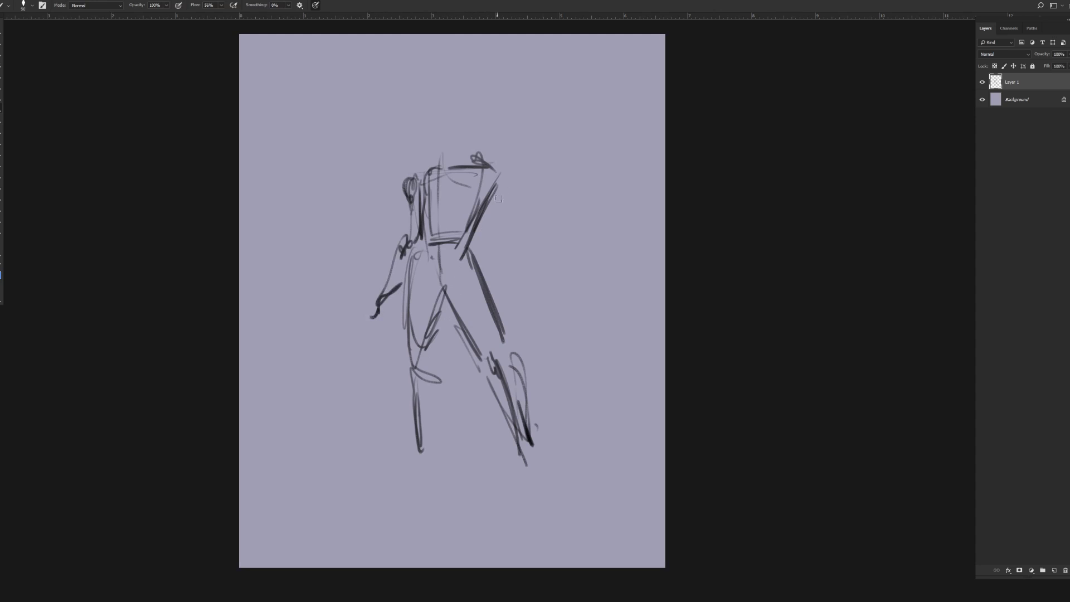
Step: Sketch the opposite arm with a rounded shoulder, a bent elbow and a forearm reaching down to the hand
{"action": "key", "text": "bracketright"}
{"action": "mouse_move", "coordinate": [487, 171]}
{"action": "left_mouse_down"}
{"action": "mouse_move", "coordinate": [498, 190]}
{"action": "mouse_move", "coordinate": [488, 195]}
{"action": "mouse_move", "coordinate": [524, 223]}
{"action": "left_mouse_up"}
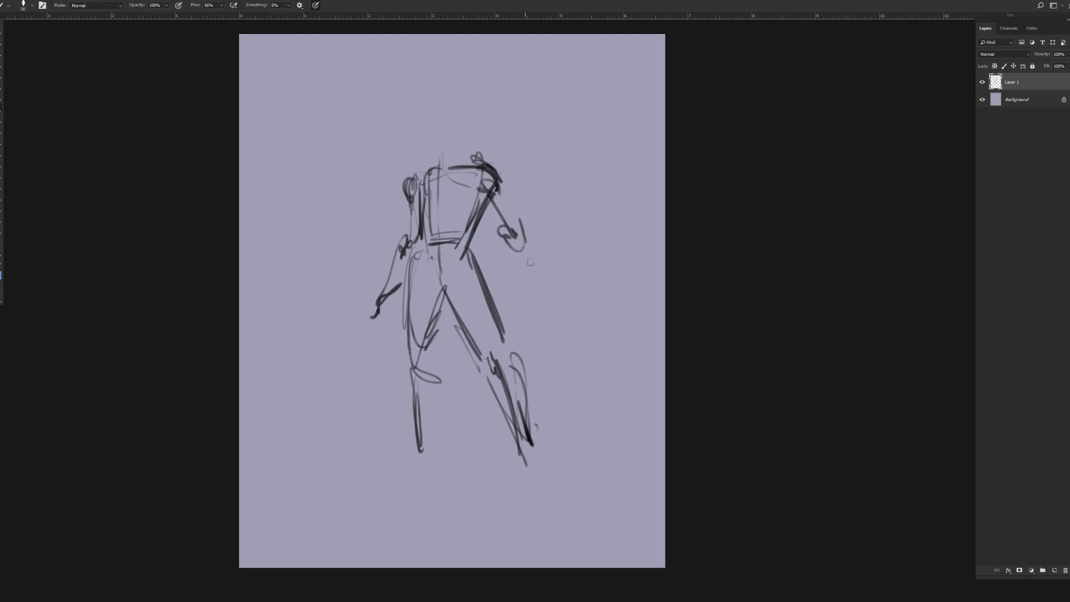
{"action": "mouse_move", "coordinate": [530, 262]}
{"action": "left_mouse_down"}
{"action": "mouse_move", "coordinate": [521, 287]}
{"action": "mouse_move", "coordinate": [543, 311]}
{"action": "left_mouse_up"}
Step: Draw the neck and an oval head with a vertical centre line and a brow guideline
{"action": "key", "text": "bracketleft"}
{"action": "left_click_drag", "start_coordinate": [456, 146], "coordinate": [453, 166]}
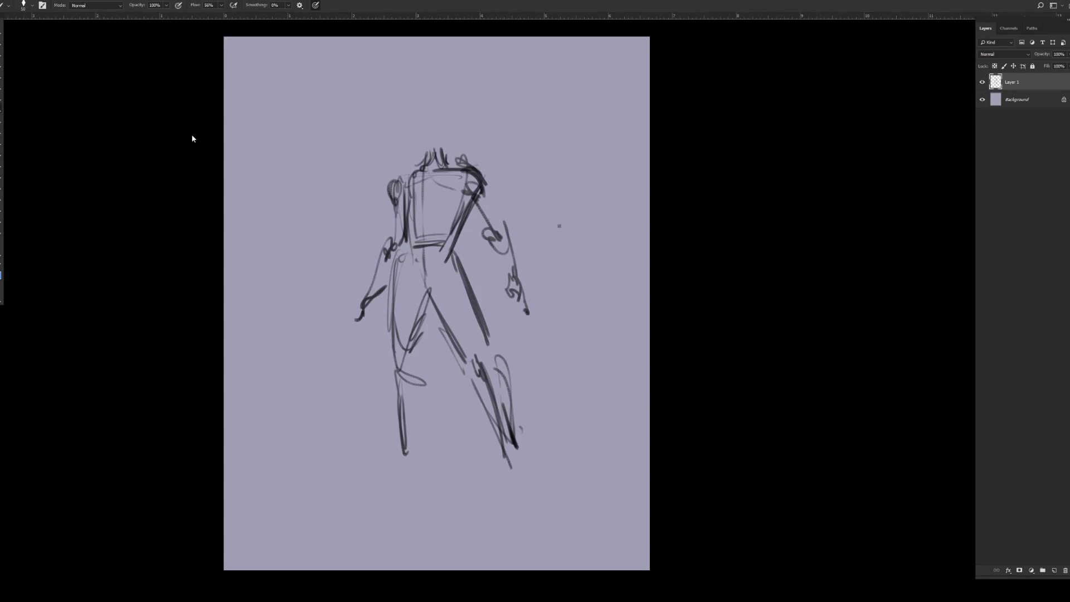
{"action": "left_click_drag", "start_coordinate": [621, 306], "coordinate": [631, 320]}
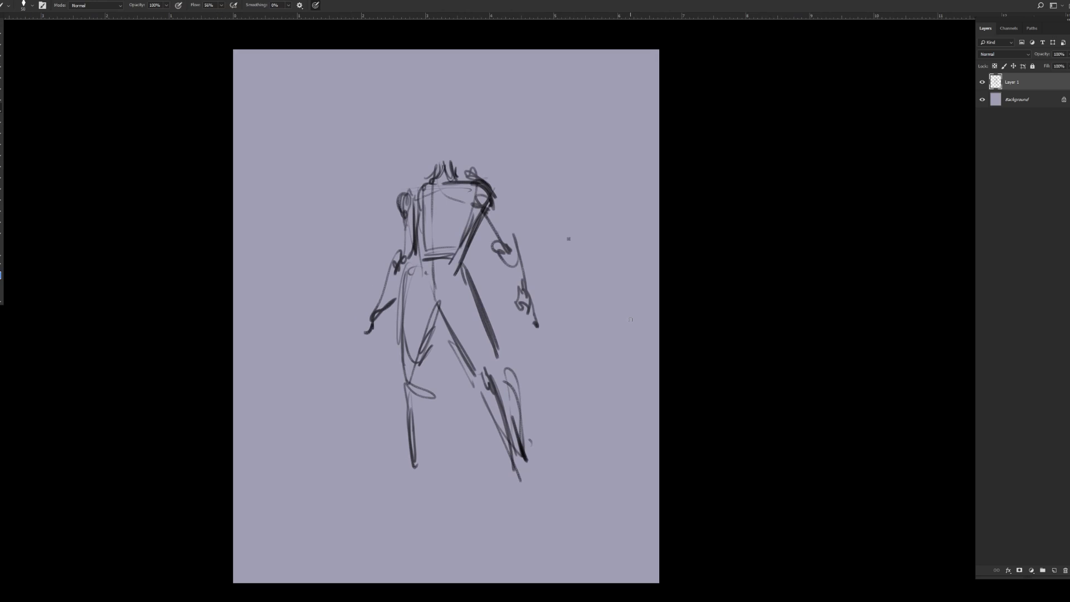
{"action": "key", "text": "]"}
{"action": "left_click_drag", "start_coordinate": [424, 137], "coordinate": [438, 166]}
{"action": "mouse_move", "coordinate": [423, 112]}
{"action": "left_mouse_down"}
{"action": "mouse_move", "coordinate": [439, 165]}
{"action": "mouse_move", "coordinate": [460, 128]}
{"action": "mouse_move", "coordinate": [454, 162]}
{"action": "left_mouse_up"}
{"action": "mouse_move", "coordinate": [439, 115]}
{"action": "left_mouse_down"}
{"action": "mouse_move", "coordinate": [441, 161]}
{"action": "mouse_move", "coordinate": [458, 132]}
{"action": "mouse_move", "coordinate": [424, 142]}
{"action": "mouse_move", "coordinate": [461, 139]}
{"action": "mouse_move", "coordinate": [434, 189]}
{"action": "left_mouse_up"}
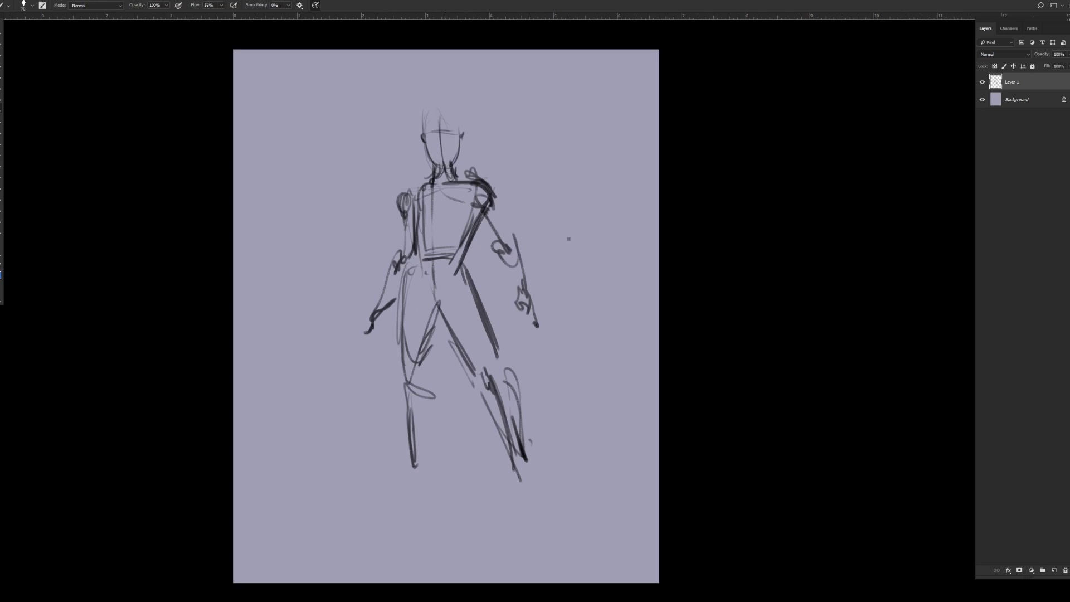
Step: Reinforce the upright leg's contours from the hip through the knee to the ankle
{"action": "left_click_drag", "start_coordinate": [424, 257], "coordinate": [414, 418]}
{"action": "left_click_drag", "start_coordinate": [400, 315], "coordinate": [413, 418]}
{"action": "mouse_move", "coordinate": [444, 310]}
{"action": "left_mouse_down"}
{"action": "mouse_move", "coordinate": [422, 386]}
{"action": "mouse_move", "coordinate": [421, 458]}
{"action": "left_mouse_up"}
{"action": "left_click_drag", "start_coordinate": [412, 406], "coordinate": [411, 492]}
Step: Define the outstretched leg's thigh contours and darken its knee and shin lines
{"action": "key", "text": "bracketleft"}
{"action": "left_click_drag", "start_coordinate": [455, 269], "coordinate": [492, 384]}
{"action": "left_click_drag", "start_coordinate": [470, 306], "coordinate": [486, 353]}
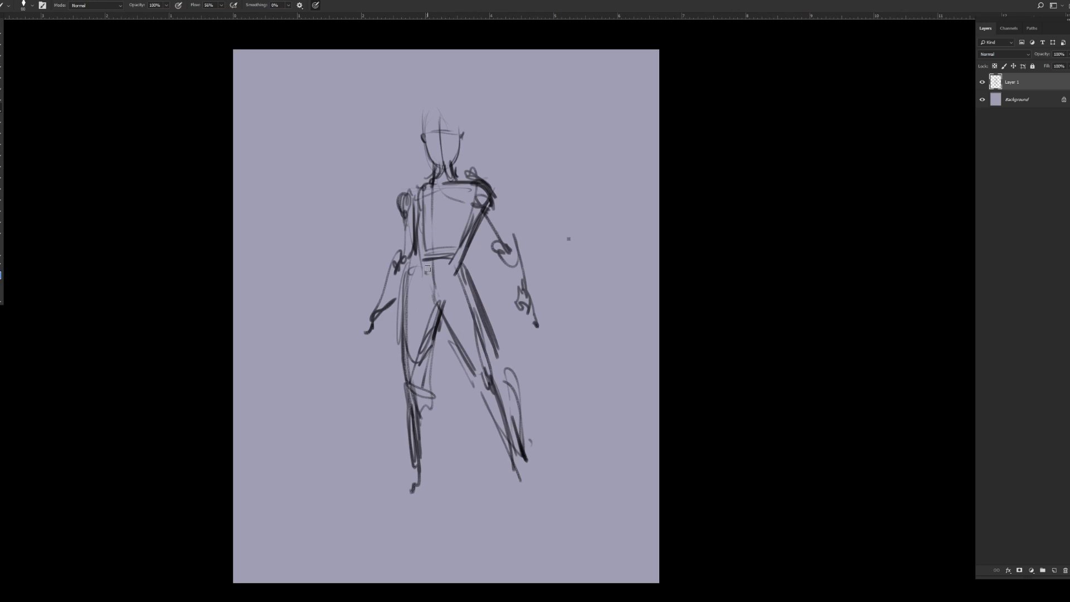
{"action": "mouse_move", "coordinate": [425, 286]}
{"action": "left_mouse_down"}
{"action": "mouse_move", "coordinate": [483, 309]}
{"action": "mouse_move", "coordinate": [484, 276]}
{"action": "mouse_move", "coordinate": [468, 291]}
{"action": "mouse_move", "coordinate": [501, 382]}
{"action": "mouse_move", "coordinate": [487, 399]}
{"action": "mouse_move", "coordinate": [518, 476]}
{"action": "left_mouse_up"}
Step: Sketch both feet pointing outward with flat soles at the base of the legs
{"action": "mouse_move", "coordinate": [506, 398]}
{"action": "left_mouse_down"}
{"action": "mouse_move", "coordinate": [541, 489]}
{"action": "mouse_move", "coordinate": [525, 503]}
{"action": "mouse_move", "coordinate": [558, 496]}
{"action": "left_mouse_up"}
{"action": "left_click_drag", "start_coordinate": [419, 471], "coordinate": [385, 501]}
{"action": "left_click_drag", "start_coordinate": [384, 501], "coordinate": [425, 501]}
{"action": "left_click_drag", "start_coordinate": [429, 452], "coordinate": [431, 477]}
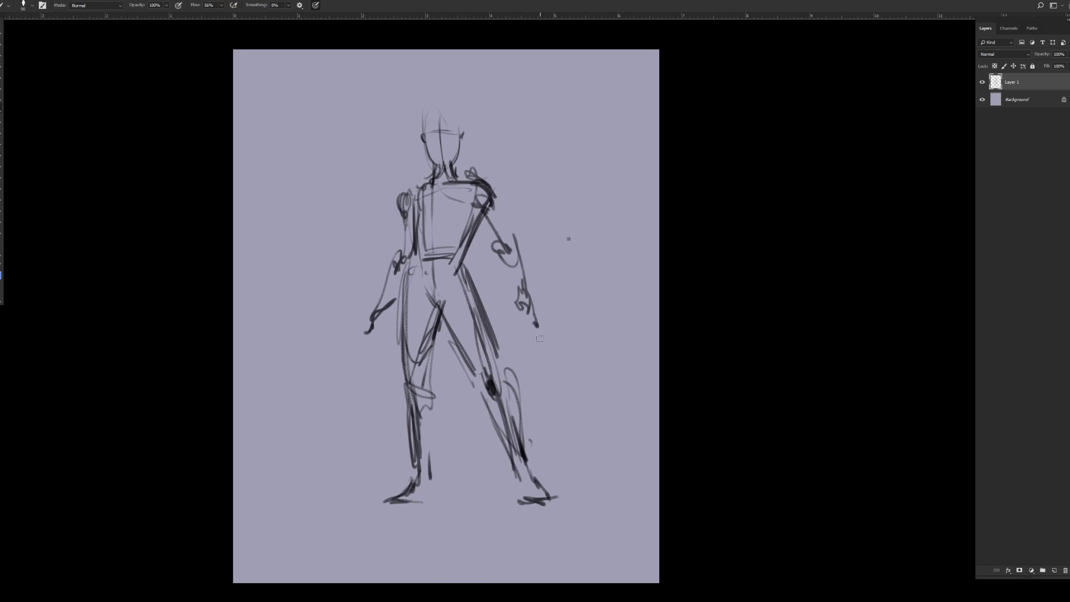
Step: Sketch a grip under the lowered hand and the long diagonal edges of a huge sword blade
{"action": "left_click_drag", "start_coordinate": [386, 329], "coordinate": [353, 365]}
{"action": "mouse_move", "coordinate": [360, 375]}
{"action": "left_mouse_down"}
{"action": "mouse_move", "coordinate": [350, 392]}
{"action": "mouse_move", "coordinate": [363, 377]}
{"action": "left_mouse_up"}
{"action": "key", "text": "]"}
{"action": "mouse_move", "coordinate": [372, 346]}
{"action": "left_mouse_down"}
{"action": "mouse_move", "coordinate": [285, 432]}
{"action": "mouse_move", "coordinate": [352, 369]}
{"action": "left_mouse_up"}
{"action": "left_click_drag", "start_coordinate": [327, 446], "coordinate": [402, 366]}
{"action": "left_click_drag", "start_coordinate": [346, 411], "coordinate": [395, 361]}
Step: Rough in the sword's broad tip near the canvas edge and a small curved notch on the blade
{"action": "key", "text": "["}
{"action": "key", "text": "["}
{"action": "mouse_move", "coordinate": [274, 462]}
{"action": "left_mouse_down"}
{"action": "mouse_move", "coordinate": [292, 443]}
{"action": "mouse_move", "coordinate": [274, 462]}
{"action": "left_mouse_up"}
{"action": "key", "text": "]"}
{"action": "mouse_move", "coordinate": [273, 464]}
{"action": "left_mouse_down"}
{"action": "mouse_move", "coordinate": [246, 475]}
{"action": "mouse_move", "coordinate": [271, 490]}
{"action": "left_mouse_up"}
{"action": "left_click_drag", "start_coordinate": [270, 484], "coordinate": [233, 510]}
{"action": "mouse_move", "coordinate": [303, 473]}
{"action": "left_mouse_down"}
{"action": "mouse_move", "coordinate": [259, 514]}
{"action": "mouse_move", "coordinate": [315, 452]}
{"action": "mouse_move", "coordinate": [312, 465]}
{"action": "left_mouse_up"}
Step: Strengthen both blade edges and add darker strokes to the hand gripping the sword
{"action": "key", "text": "["}
{"action": "left_click_drag", "start_coordinate": [397, 377], "coordinate": [312, 465]}
{"action": "left_click_drag", "start_coordinate": [313, 413], "coordinate": [291, 437]}
{"action": "mouse_move", "coordinate": [388, 338]}
{"action": "left_mouse_down"}
{"action": "mouse_move", "coordinate": [353, 381]}
{"action": "mouse_move", "coordinate": [386, 337]}
{"action": "mouse_move", "coordinate": [365, 340]}
{"action": "mouse_move", "coordinate": [385, 333]}
{"action": "mouse_move", "coordinate": [365, 318]}
{"action": "mouse_move", "coordinate": [382, 300]}
{"action": "mouse_move", "coordinate": [372, 309]}
{"action": "left_mouse_up"}
{"action": "key", "text": "]"}
{"action": "key", "text": "]"}
{"action": "left_click_drag", "start_coordinate": [250, 472], "coordinate": [283, 449]}
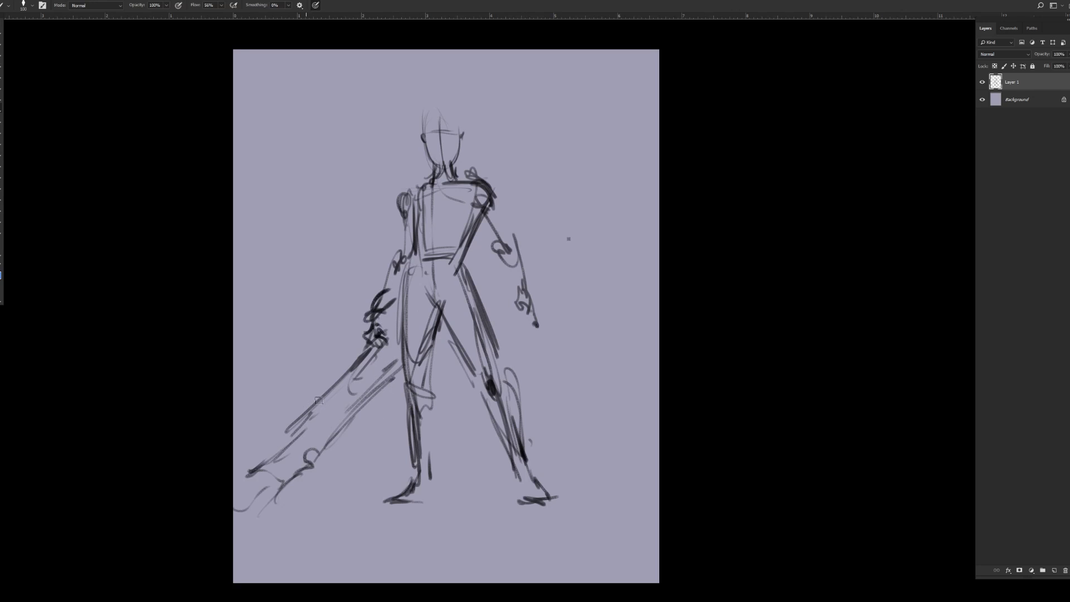
Step: Widen the canvas to 14 inches
{"action": "left_click", "coordinate": [42, 1]}
{"action": "key", "text": "s"}
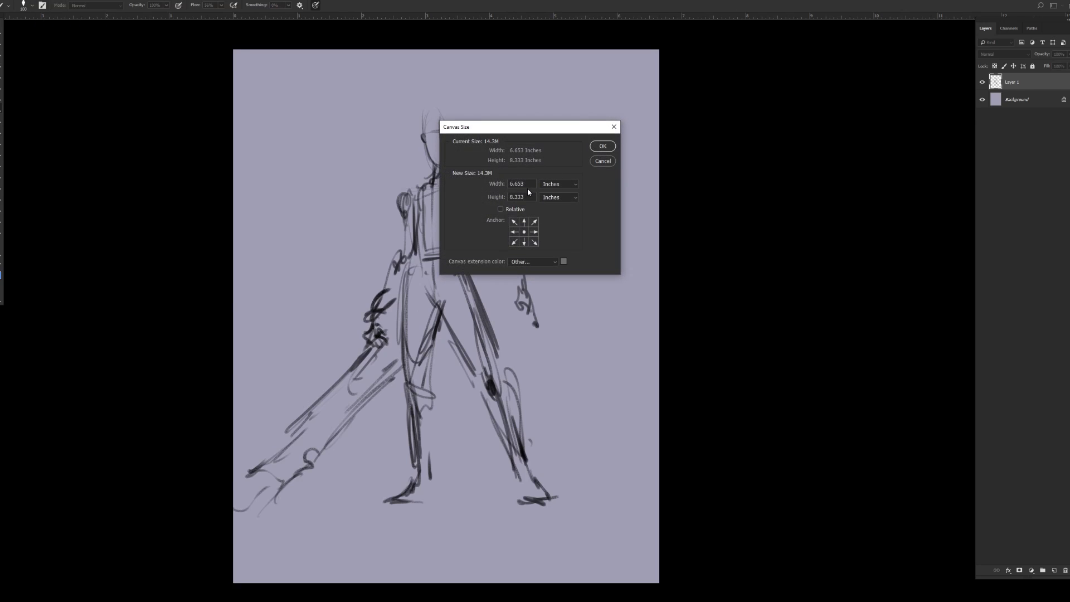
{"action": "type", "text": "14"}
{"action": "key", "text": "Return"}
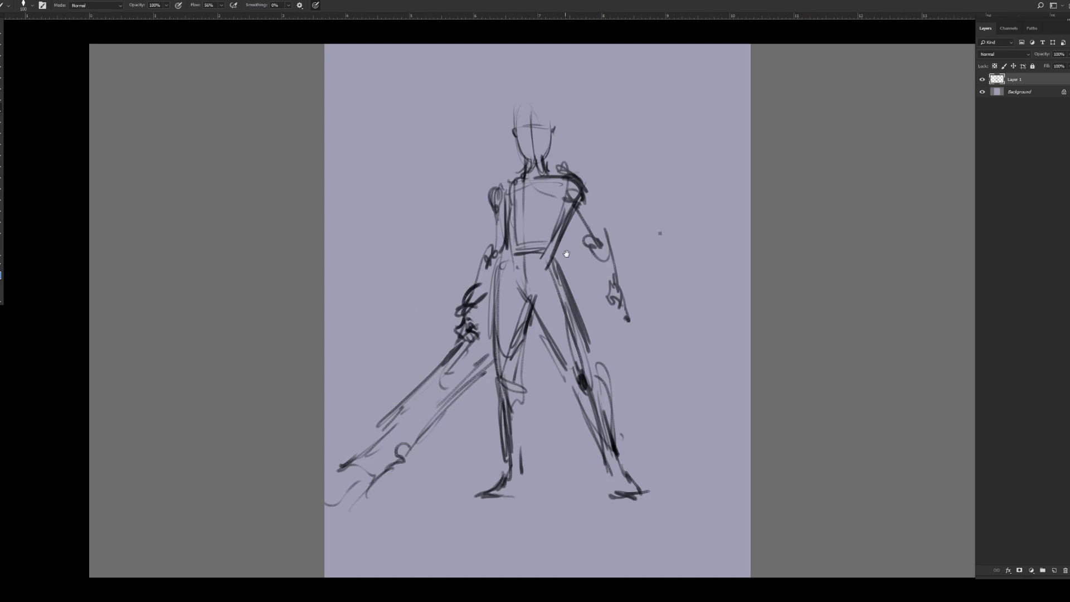
Step: Fill the grey strips on both sides of the Background layer with the canvas's lavender colour
{"action": "key", "text": "e"}
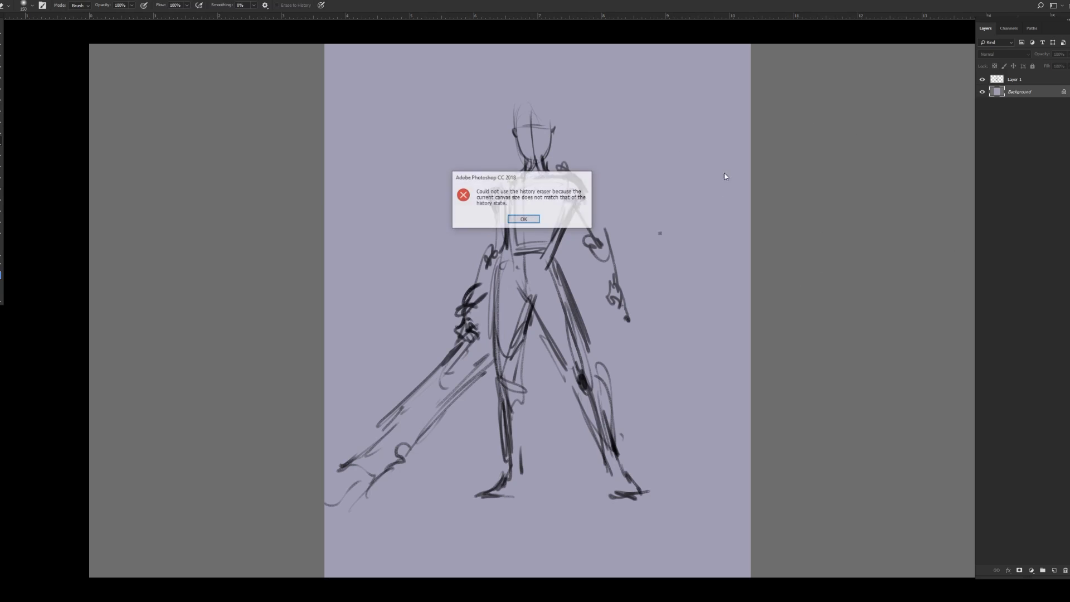
{"action": "left_click", "coordinate": [523, 221]}
{"action": "key", "text": "g"}
{"action": "left_click", "coordinate": [277, 225]}
{"action": "left_click", "coordinate": [827, 254]}
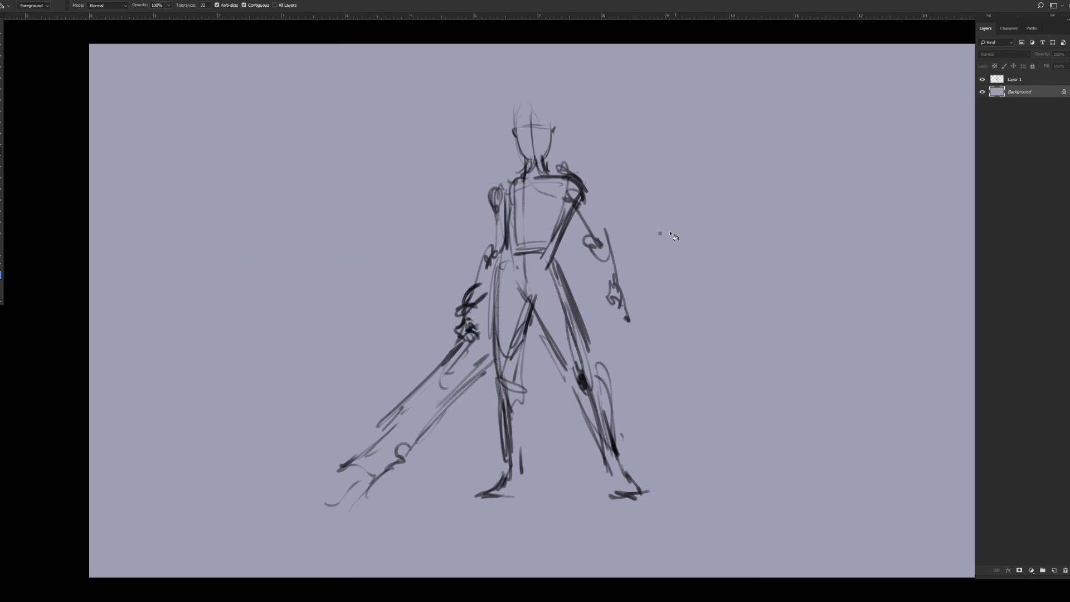
{"action": "left_click_drag", "start_coordinate": [684, 233], "coordinate": [591, 222]}
Step: Return to the Brush on Layer 1 and extend the sword blade's tip into the widened canvas
{"action": "left_click", "coordinate": [1010, 80]}
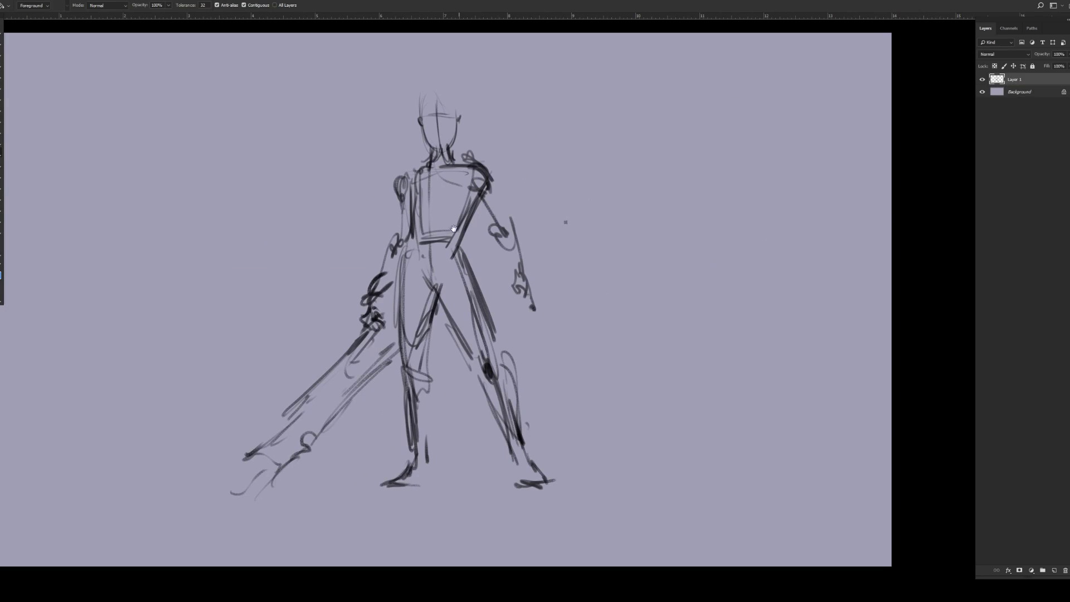
{"action": "left_click", "coordinate": [1, 107]}
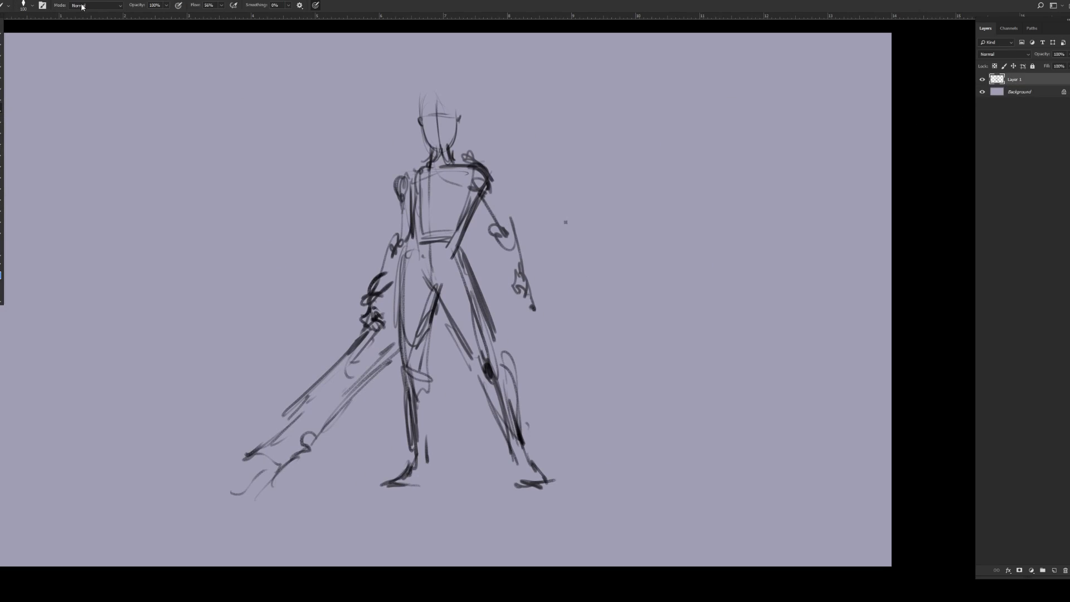
{"action": "left_click_drag", "start_coordinate": [72, 19], "coordinate": [72, 23]}
{"action": "left_click_drag", "start_coordinate": [257, 252], "coordinate": [249, 250]}
{"action": "key", "text": "bracketleft"}
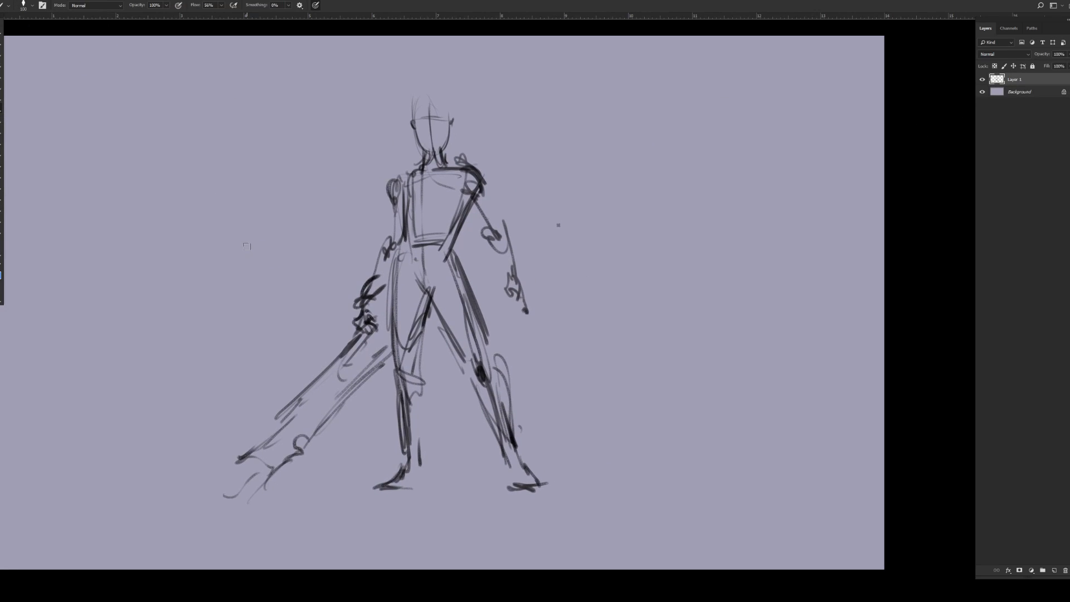
{"action": "mouse_move", "coordinate": [229, 460]}
{"action": "left_mouse_down"}
{"action": "mouse_move", "coordinate": [259, 439]}
{"action": "mouse_move", "coordinate": [207, 479]}
{"action": "left_mouse_up"}
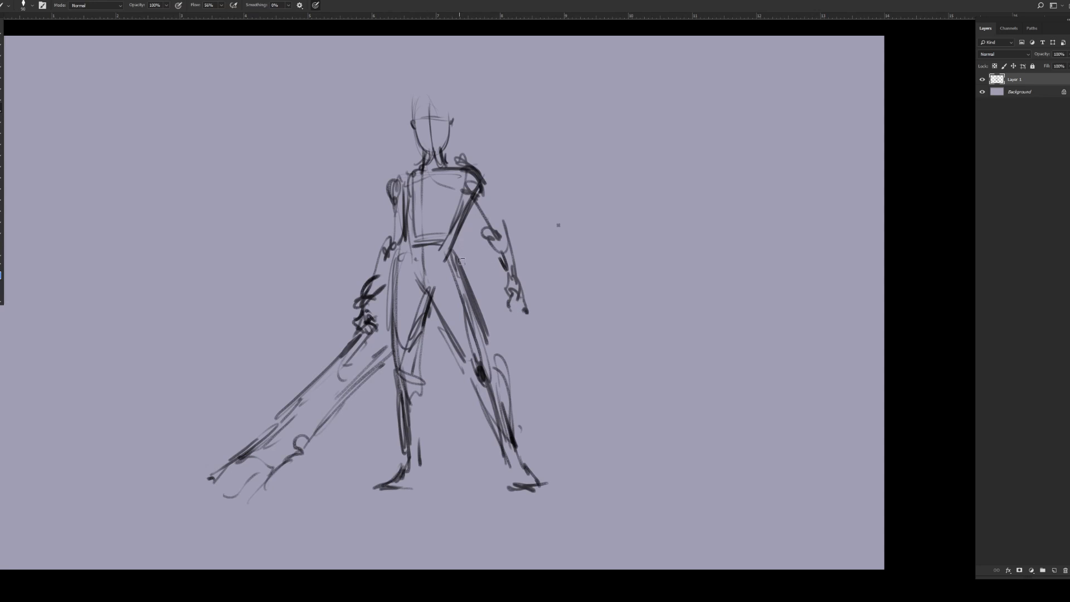
Step: Sketch the eyes and facial features on the head and refine the chin and neck lines
{"action": "left_click_drag", "start_coordinate": [416, 108], "coordinate": [421, 141]}
{"action": "key", "text": "bracketright"}
{"action": "key", "text": "bracketright"}
{"action": "key", "text": "bracketright"}
{"action": "left_click_drag", "start_coordinate": [419, 120], "coordinate": [425, 120]}
{"action": "left_click_drag", "start_coordinate": [435, 120], "coordinate": [441, 121]}
{"action": "left_click_drag", "start_coordinate": [438, 154], "coordinate": [440, 159]}
{"action": "left_click_drag", "start_coordinate": [422, 153], "coordinate": [422, 161]}
Step: Draw shoulder-length hair flaring out on one side of the face and darker strands by the opposite ear
{"action": "mouse_move", "coordinate": [453, 101]}
{"action": "left_mouse_down"}
{"action": "mouse_move", "coordinate": [458, 121]}
{"action": "mouse_move", "coordinate": [417, 103]}
{"action": "mouse_move", "coordinate": [438, 105]}
{"action": "mouse_move", "coordinate": [460, 134]}
{"action": "mouse_move", "coordinate": [389, 172]}
{"action": "left_mouse_up"}
{"action": "key", "text": "bracketright"}
{"action": "key", "text": "bracketright"}
{"action": "left_click_drag", "start_coordinate": [408, 100], "coordinate": [396, 160]}
{"action": "mouse_move", "coordinate": [407, 121]}
{"action": "left_mouse_down"}
{"action": "mouse_move", "coordinate": [401, 163]}
{"action": "mouse_move", "coordinate": [415, 163]}
{"action": "left_mouse_up"}
{"action": "key", "text": "bracketleft"}
{"action": "mouse_move", "coordinate": [453, 144]}
{"action": "left_mouse_down"}
{"action": "mouse_move", "coordinate": [461, 129]}
{"action": "mouse_move", "coordinate": [388, 155]}
{"action": "mouse_move", "coordinate": [413, 154]}
{"action": "left_mouse_up"}
{"action": "key", "text": "bracketleft"}
{"action": "left_click_drag", "start_coordinate": [401, 152], "coordinate": [415, 156]}
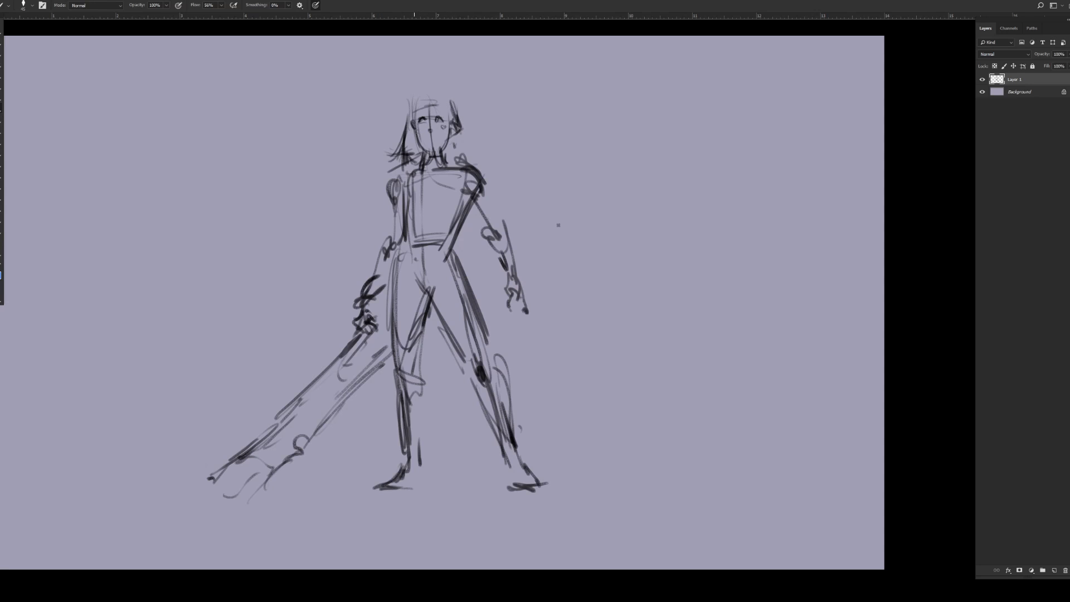
{"action": "left_click_drag", "start_coordinate": [454, 117], "coordinate": [453, 122]}
{"action": "key", "text": "bracketright"}
{"action": "left_click_drag", "start_coordinate": [455, 116], "coordinate": [458, 139]}
Step: Draw a curved neckline across the chest and a flared shoulder guard above the free arm
{"action": "key", "text": "]"}
{"action": "mouse_move", "coordinate": [416, 169]}
{"action": "left_mouse_down"}
{"action": "mouse_move", "coordinate": [435, 198]}
{"action": "mouse_move", "coordinate": [452, 171]}
{"action": "mouse_move", "coordinate": [440, 191]}
{"action": "left_mouse_up"}
{"action": "mouse_move", "coordinate": [401, 179]}
{"action": "left_mouse_down"}
{"action": "mouse_move", "coordinate": [477, 161]}
{"action": "mouse_move", "coordinate": [485, 180]}
{"action": "mouse_move", "coordinate": [448, 199]}
{"action": "left_mouse_up"}
{"action": "mouse_move", "coordinate": [464, 203]}
{"action": "left_mouse_down"}
{"action": "mouse_move", "coordinate": [478, 167]}
{"action": "mouse_move", "coordinate": [500, 189]}
{"action": "left_mouse_up"}
{"action": "mouse_move", "coordinate": [468, 160]}
{"action": "left_mouse_down"}
{"action": "mouse_move", "coordinate": [494, 181]}
{"action": "mouse_move", "coordinate": [479, 200]}
{"action": "mouse_move", "coordinate": [502, 194]}
{"action": "left_mouse_up"}
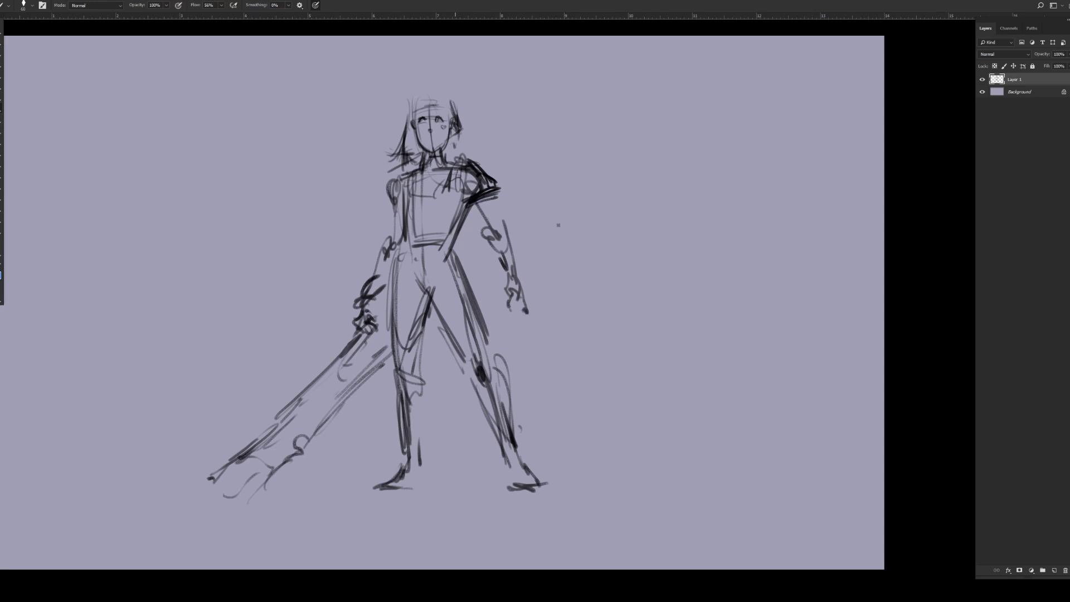
Step: Outline a cropped top with straps, dark side contours and a straight hem above the waist, and reinforce the midline
{"action": "mouse_move", "coordinate": [458, 166]}
{"action": "left_mouse_down"}
{"action": "mouse_move", "coordinate": [407, 204]}
{"action": "mouse_move", "coordinate": [407, 168]}
{"action": "mouse_move", "coordinate": [403, 201]}
{"action": "left_mouse_up"}
{"action": "mouse_move", "coordinate": [420, 168]}
{"action": "left_mouse_down"}
{"action": "mouse_move", "coordinate": [412, 196]}
{"action": "mouse_move", "coordinate": [443, 200]}
{"action": "left_mouse_up"}
{"action": "key", "text": "["}
{"action": "mouse_move", "coordinate": [472, 165]}
{"action": "left_mouse_down"}
{"action": "mouse_move", "coordinate": [414, 198]}
{"action": "mouse_move", "coordinate": [412, 178]}
{"action": "mouse_move", "coordinate": [400, 203]}
{"action": "mouse_move", "coordinate": [404, 230]}
{"action": "mouse_move", "coordinate": [457, 229]}
{"action": "mouse_move", "coordinate": [461, 217]}
{"action": "mouse_move", "coordinate": [459, 230]}
{"action": "mouse_move", "coordinate": [420, 232]}
{"action": "mouse_move", "coordinate": [421, 284]}
{"action": "left_mouse_up"}
{"action": "key", "text": "]"}
{"action": "mouse_move", "coordinate": [455, 232]}
{"action": "left_mouse_down"}
{"action": "mouse_move", "coordinate": [467, 158]}
{"action": "mouse_move", "coordinate": [466, 207]}
{"action": "mouse_move", "coordinate": [489, 181]}
{"action": "mouse_move", "coordinate": [464, 193]}
{"action": "left_mouse_up"}
{"action": "key", "text": "bracketright"}
{"action": "key", "text": "bracketright"}
{"action": "left_click_drag", "start_coordinate": [403, 167], "coordinate": [401, 198]}
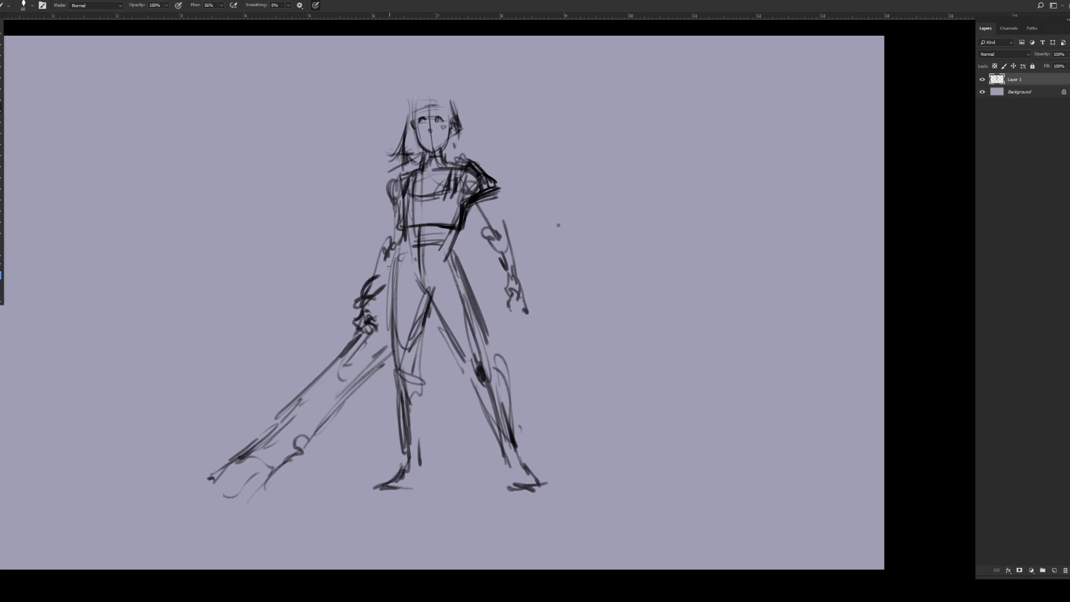
Step: Darken the neck and collar lines, the top of the shoulder guard and the opposite shoulder's strap
{"action": "left_click_drag", "start_coordinate": [443, 151], "coordinate": [446, 162]}
{"action": "left_click_drag", "start_coordinate": [438, 170], "coordinate": [458, 168]}
{"action": "key", "text": "]"}
{"action": "left_click_drag", "start_coordinate": [463, 164], "coordinate": [494, 179]}
{"action": "left_click_drag", "start_coordinate": [411, 174], "coordinate": [396, 196]}
{"action": "left_click_drag", "start_coordinate": [396, 193], "coordinate": [397, 212]}
{"action": "key", "text": "bracketright"}
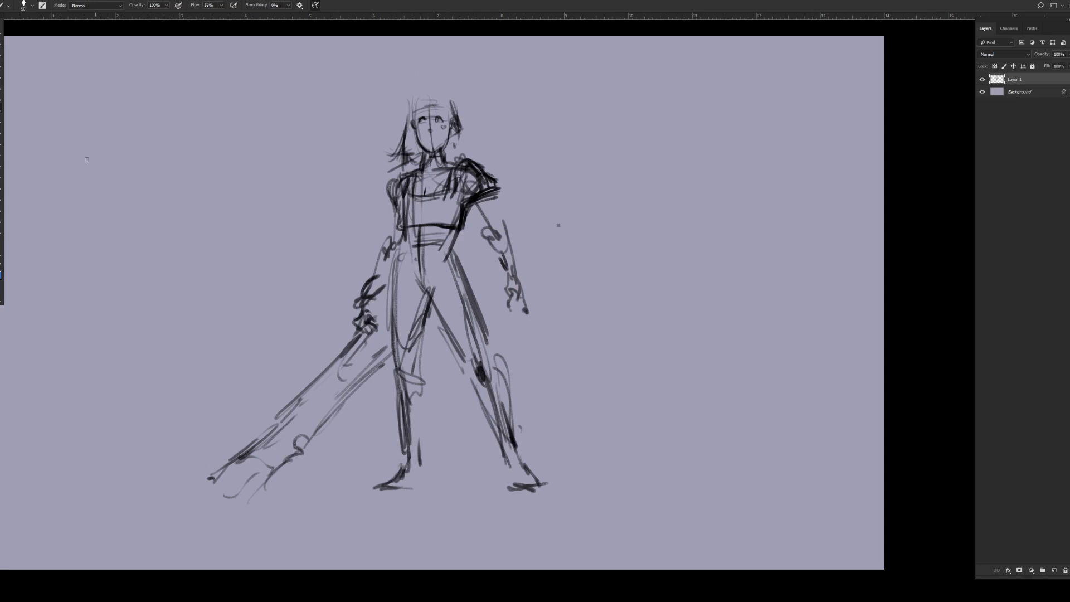
Step: Erase the vertical construction line through the face with a very small Eraser, and switch back to the Brush
{"action": "key", "text": "e"}
{"action": "key", "text": "bracketleft"}
{"action": "key", "text": "bracketleft"}
{"action": "key", "text": "bracketleft"}
{"action": "key", "text": "bracketleft"}
{"action": "key", "text": "bracketleft"}
{"action": "key", "text": "bracketleft"}
{"action": "key", "text": "bracketleft"}
{"action": "key", "text": "bracketleft"}
{"action": "key", "text": "bracketleft"}
{"action": "key", "text": "bracketleft"}
{"action": "key", "text": "bracketleft"}
{"action": "key", "text": "bracketleft"}
{"action": "key", "text": "bracketleft"}
{"action": "key", "text": "bracketleft"}
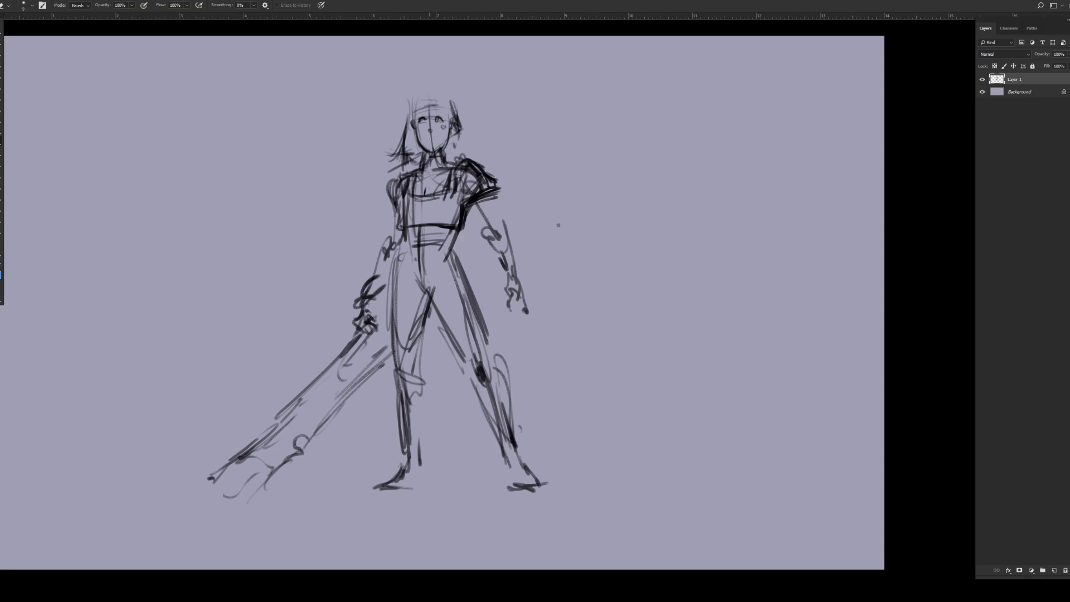
{"action": "key", "text": "bracketright"}
{"action": "key", "text": "bracketright"}
{"action": "key", "text": "bracketleft"}
{"action": "key", "text": "bracketleft"}
{"action": "key", "text": "bracketleft"}
{"action": "key", "text": "b"}
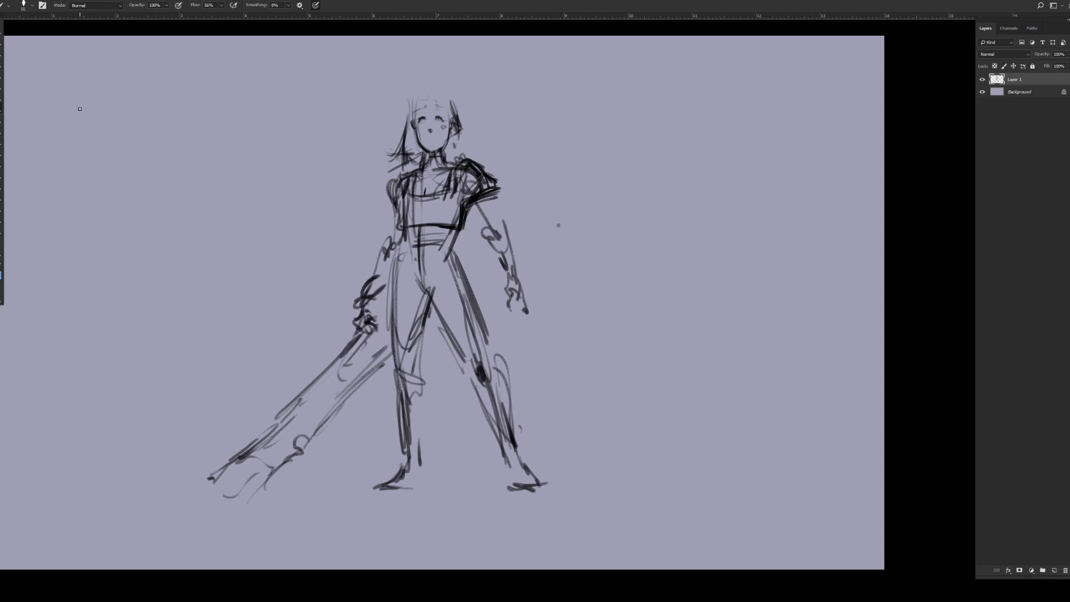
Step: Draw angled brows above the eyes and darken the jawline, neck and shoulder line with a smaller brush
{"action": "left_click_drag", "start_coordinate": [420, 119], "coordinate": [427, 117]}
{"action": "left_click_drag", "start_coordinate": [417, 118], "coordinate": [439, 114]}
{"action": "key", "text": "["}
{"action": "mouse_move", "coordinate": [440, 148]}
{"action": "left_mouse_down"}
{"action": "mouse_move", "coordinate": [447, 228]}
{"action": "mouse_move", "coordinate": [425, 157]}
{"action": "mouse_move", "coordinate": [396, 178]}
{"action": "left_mouse_up"}
{"action": "left_click_drag", "start_coordinate": [474, 164], "coordinate": [464, 158]}
{"action": "left_click_drag", "start_coordinate": [450, 127], "coordinate": [453, 133]}
{"action": "left_click_drag", "start_coordinate": [429, 127], "coordinate": [430, 131]}
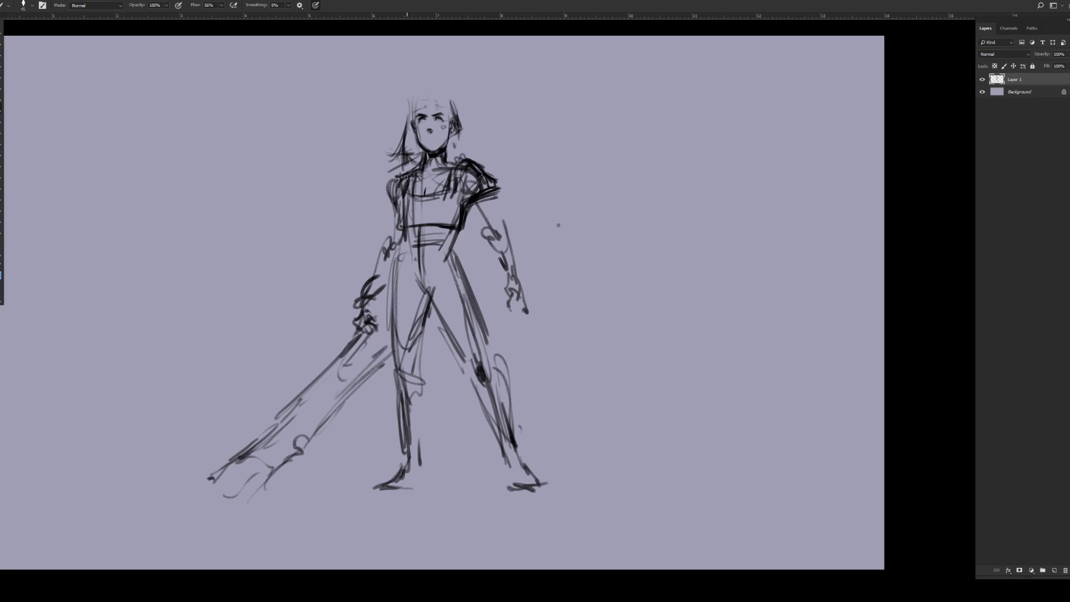
Step: Darken the cropped top's hem and add rounded strap details beside and inside the shoulder guard
{"action": "left_click_drag", "start_coordinate": [407, 227], "coordinate": [452, 225]}
{"action": "key", "text": "]"}
{"action": "mouse_move", "coordinate": [470, 162]}
{"action": "left_mouse_down"}
{"action": "mouse_move", "coordinate": [497, 177]}
{"action": "mouse_move", "coordinate": [448, 197]}
{"action": "mouse_move", "coordinate": [444, 180]}
{"action": "mouse_move", "coordinate": [481, 199]}
{"action": "mouse_move", "coordinate": [496, 190]}
{"action": "left_mouse_up"}
{"action": "key", "text": "]"}
{"action": "key", "text": "]"}
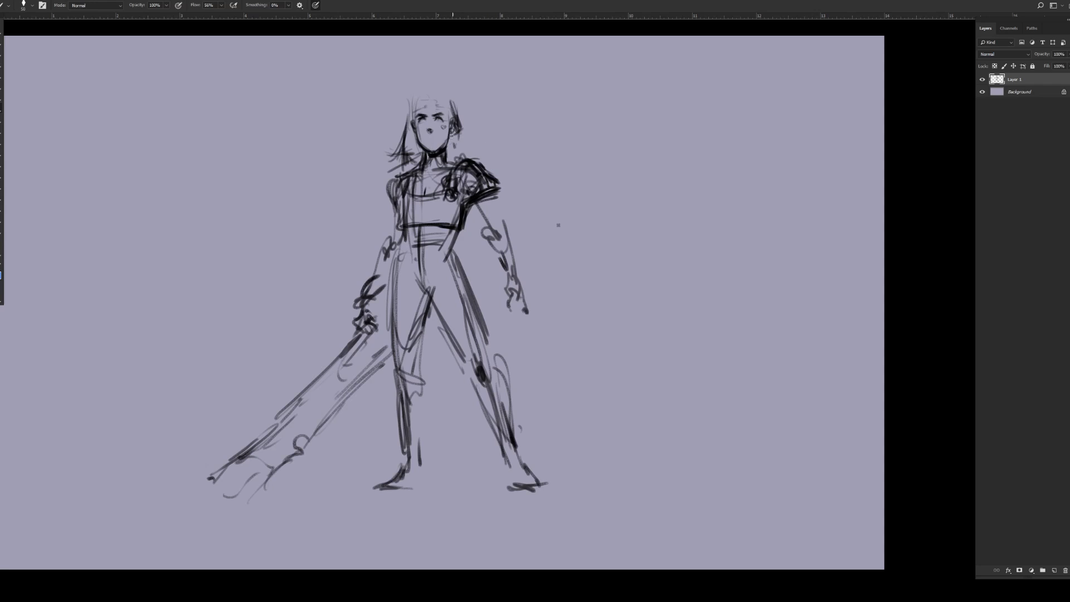
Step: Darken the sword-side shoulder and side contour, and thicken the upper-arm line below the shoulder guard
{"action": "left_click_drag", "start_coordinate": [408, 183], "coordinate": [393, 182]}
{"action": "left_click_drag", "start_coordinate": [394, 182], "coordinate": [388, 229]}
{"action": "key", "text": "bracketright"}
{"action": "key", "text": "bracketright"}
{"action": "key", "text": "bracketright"}
{"action": "left_click_drag", "start_coordinate": [471, 204], "coordinate": [504, 220]}
{"action": "mouse_move", "coordinate": [422, 226]}
{"action": "left_mouse_down"}
{"action": "mouse_move", "coordinate": [417, 260]}
{"action": "mouse_move", "coordinate": [406, 241]}
{"action": "left_mouse_up"}
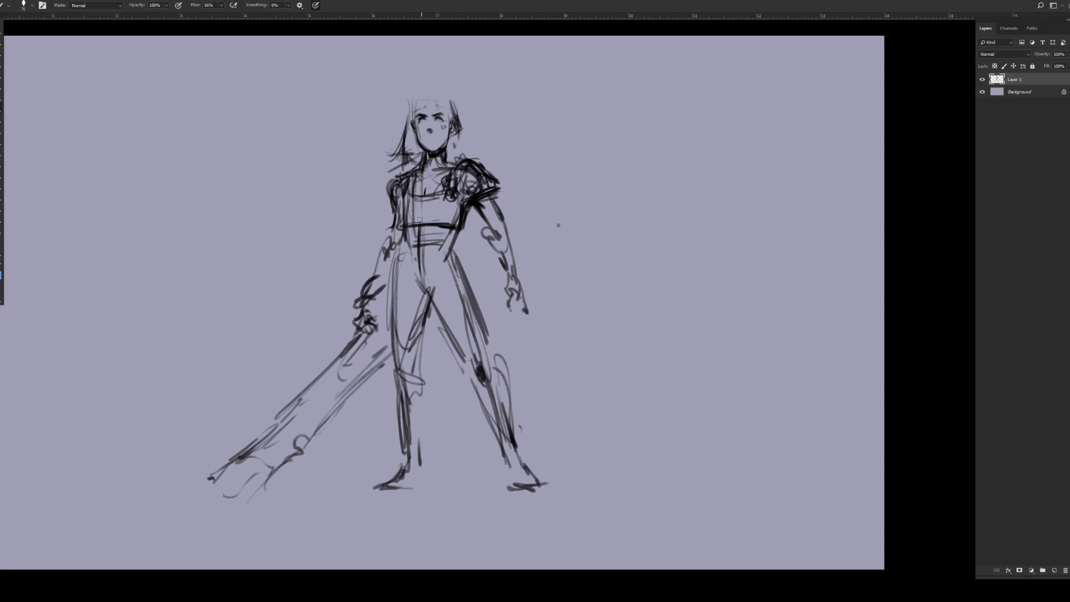
Step: Paint out the sketch lines across the front of the cropped top to leave a clean chest panel
{"action": "left_click_drag", "start_coordinate": [398, 227], "coordinate": [450, 226]}
{"action": "key", "text": "ctrl+z"}
{"action": "mouse_move", "coordinate": [426, 241]}
{"action": "left_mouse_down"}
{"action": "mouse_move", "coordinate": [443, 241]}
{"action": "mouse_move", "coordinate": [405, 201]}
{"action": "mouse_move", "coordinate": [444, 206]}
{"action": "left_mouse_up"}
{"action": "key", "text": "bracketright"}
{"action": "key", "text": "bracketright"}
{"action": "key", "text": "bracketleft"}
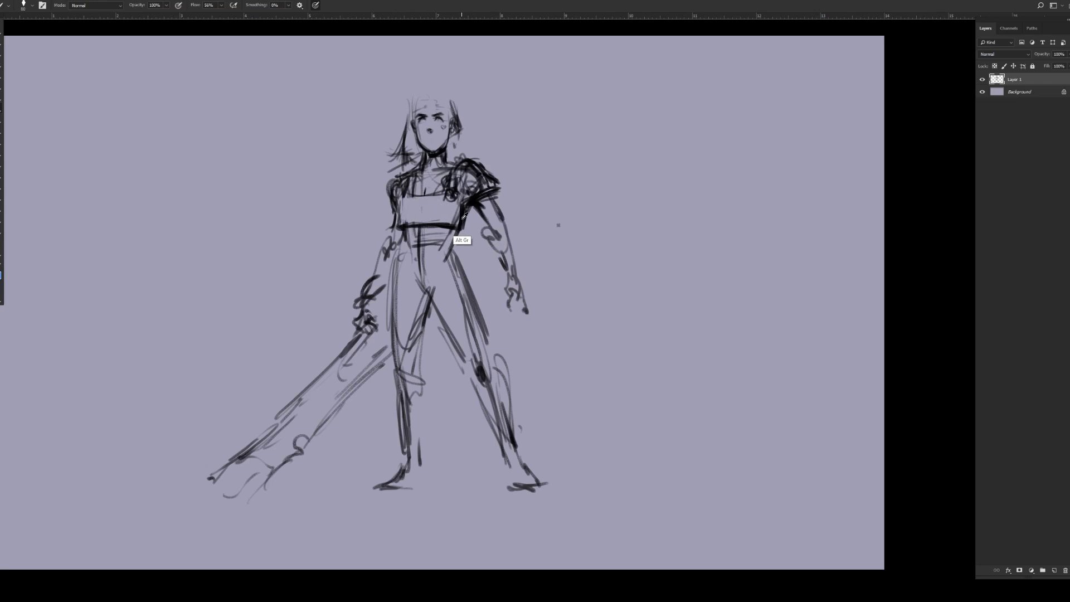
Step: Reinforce the waist contours, the torso midline, the outer hip line and the crotch with darker strokes
{"action": "left_click_drag", "start_coordinate": [422, 245], "coordinate": [426, 294]}
{"action": "left_click_drag", "start_coordinate": [460, 227], "coordinate": [454, 255]}
{"action": "mouse_move", "coordinate": [405, 228]}
{"action": "left_mouse_down"}
{"action": "mouse_move", "coordinate": [405, 269]}
{"action": "mouse_move", "coordinate": [427, 287]}
{"action": "mouse_move", "coordinate": [405, 248]}
{"action": "mouse_move", "coordinate": [398, 262]}
{"action": "mouse_move", "coordinate": [383, 234]}
{"action": "mouse_move", "coordinate": [404, 252]}
{"action": "mouse_move", "coordinate": [393, 373]}
{"action": "left_mouse_up"}
{"action": "left_click_drag", "start_coordinate": [416, 279], "coordinate": [430, 293]}
{"action": "key", "text": "bracketright"}
{"action": "key", "text": "bracketright"}
Step: Darken the inner and outer contours of both trouser legs down to the knees with a larger brush
{"action": "mouse_move", "coordinate": [456, 249]}
{"action": "left_mouse_down"}
{"action": "mouse_move", "coordinate": [465, 277]}
{"action": "mouse_move", "coordinate": [427, 299]}
{"action": "mouse_move", "coordinate": [474, 382]}
{"action": "left_mouse_up"}
{"action": "left_click_drag", "start_coordinate": [428, 295], "coordinate": [482, 393]}
{"action": "left_click_drag", "start_coordinate": [456, 250], "coordinate": [500, 378]}
{"action": "left_click_drag", "start_coordinate": [471, 289], "coordinate": [498, 378]}
{"action": "key", "text": "bracketright"}
{"action": "key", "text": "bracketright"}
{"action": "left_click_drag", "start_coordinate": [402, 296], "coordinate": [407, 396]}
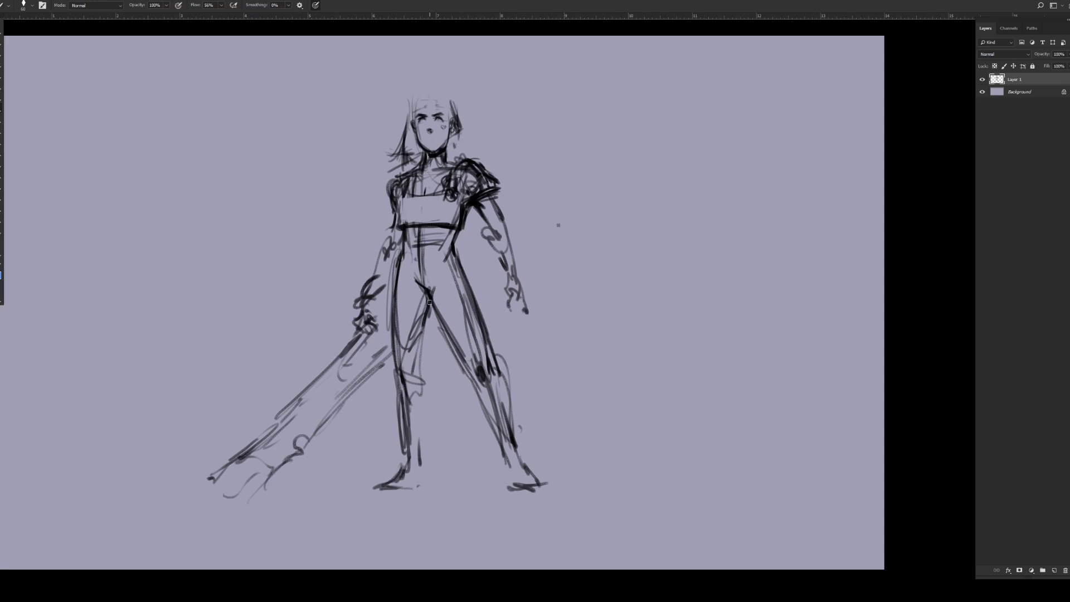
Step: Draw a slanted belt of two bands across the hips
{"action": "key", "text": "bracketright"}
{"action": "mouse_move", "coordinate": [443, 277]}
{"action": "left_mouse_down"}
{"action": "mouse_move", "coordinate": [458, 260]}
{"action": "mouse_move", "coordinate": [437, 260]}
{"action": "left_mouse_up"}
{"action": "left_click_drag", "start_coordinate": [402, 257], "coordinate": [448, 262]}
{"action": "mouse_move", "coordinate": [402, 250]}
{"action": "left_mouse_down"}
{"action": "mouse_move", "coordinate": [449, 255]}
{"action": "mouse_move", "coordinate": [408, 258]}
{"action": "mouse_move", "coordinate": [460, 257]}
{"action": "mouse_move", "coordinate": [463, 300]}
{"action": "mouse_move", "coordinate": [413, 258]}
{"action": "mouse_move", "coordinate": [470, 281]}
{"action": "left_mouse_up"}
{"action": "key", "text": "bracketleft"}
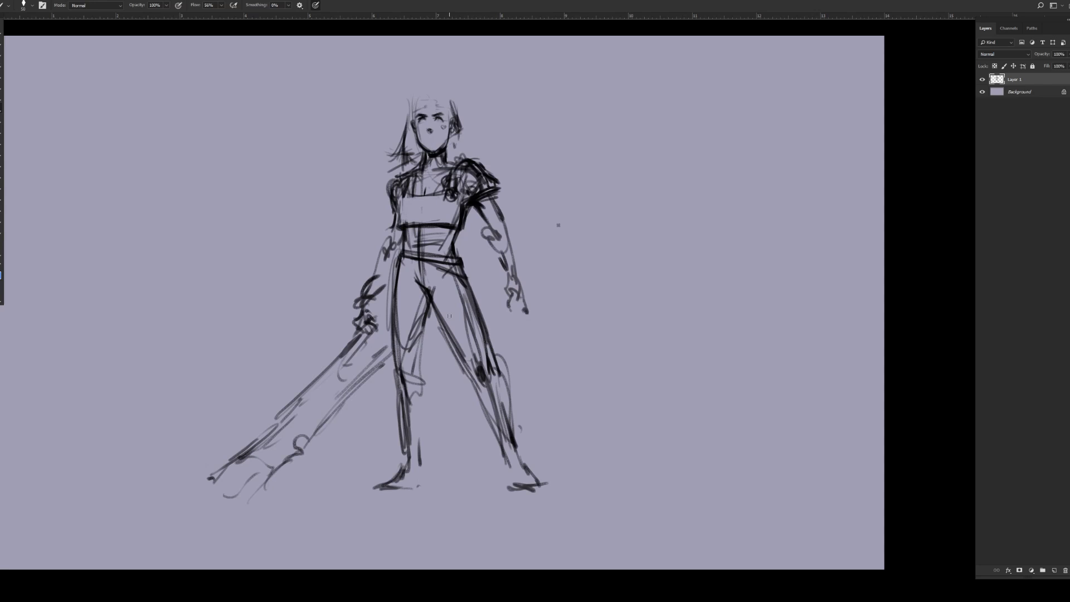
Step: Draw the free arm in detail with armour plates, an elbow piece, a bracer and a clenched fist
{"action": "mouse_move", "coordinate": [501, 205]}
{"action": "left_mouse_down"}
{"action": "mouse_move", "coordinate": [491, 214]}
{"action": "mouse_move", "coordinate": [507, 233]}
{"action": "left_mouse_up"}
{"action": "mouse_move", "coordinate": [493, 229]}
{"action": "left_mouse_down"}
{"action": "mouse_move", "coordinate": [499, 250]}
{"action": "mouse_move", "coordinate": [492, 241]}
{"action": "mouse_move", "coordinate": [497, 257]}
{"action": "mouse_move", "coordinate": [508, 236]}
{"action": "mouse_move", "coordinate": [513, 260]}
{"action": "mouse_move", "coordinate": [491, 231]}
{"action": "mouse_move", "coordinate": [503, 243]}
{"action": "mouse_move", "coordinate": [504, 289]}
{"action": "mouse_move", "coordinate": [500, 259]}
{"action": "mouse_move", "coordinate": [504, 295]}
{"action": "left_mouse_up"}
{"action": "left_click_drag", "start_coordinate": [515, 256], "coordinate": [521, 292]}
{"action": "mouse_move", "coordinate": [507, 273]}
{"action": "left_mouse_down"}
{"action": "mouse_move", "coordinate": [516, 280]}
{"action": "mouse_move", "coordinate": [508, 263]}
{"action": "mouse_move", "coordinate": [503, 306]}
{"action": "mouse_move", "coordinate": [518, 316]}
{"action": "mouse_move", "coordinate": [524, 288]}
{"action": "mouse_move", "coordinate": [504, 315]}
{"action": "mouse_move", "coordinate": [526, 306]}
{"action": "left_mouse_up"}
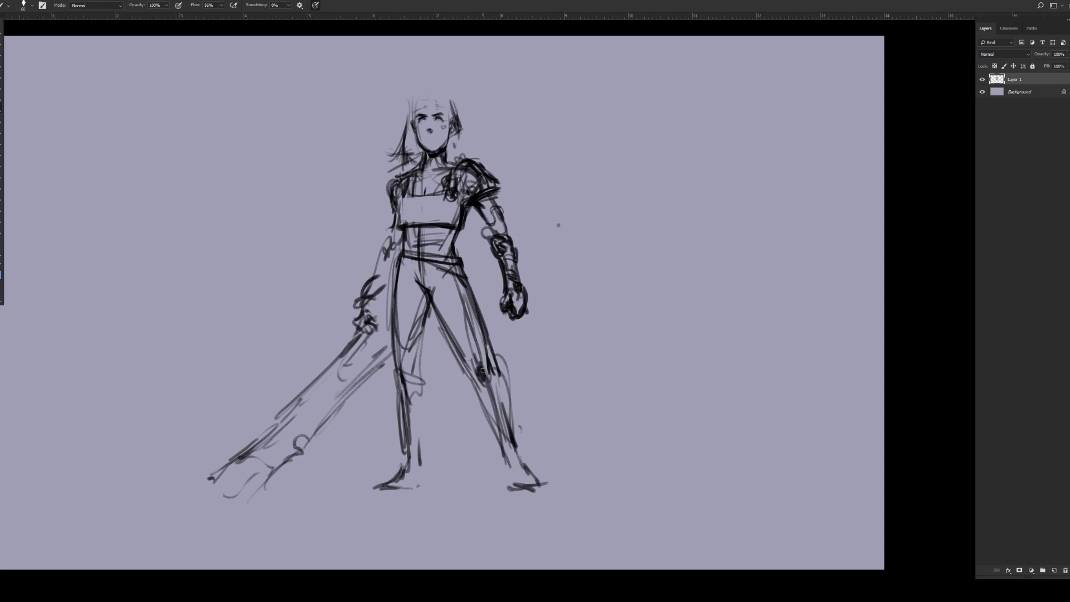
{"action": "mouse_move", "coordinate": [483, 218]}
{"action": "left_mouse_down"}
{"action": "mouse_move", "coordinate": [486, 227]}
{"action": "mouse_move", "coordinate": [499, 205]}
{"action": "left_mouse_up"}
{"action": "mouse_move", "coordinate": [501, 209]}
{"action": "left_mouse_down"}
{"action": "mouse_move", "coordinate": [507, 232]}
{"action": "mouse_move", "coordinate": [484, 234]}
{"action": "left_mouse_up"}
Step: Sketch a pair of large upward-curving horns on the head with loose lines joining them above the forehead
{"action": "key", "text": "bracketright"}
{"action": "key", "text": "bracketright"}
{"action": "key", "text": "bracketright"}
{"action": "mouse_move", "coordinate": [435, 88]}
{"action": "left_mouse_down"}
{"action": "mouse_move", "coordinate": [385, 93]}
{"action": "mouse_move", "coordinate": [395, 71]}
{"action": "mouse_move", "coordinate": [380, 103]}
{"action": "mouse_move", "coordinate": [399, 109]}
{"action": "mouse_move", "coordinate": [453, 86]}
{"action": "mouse_move", "coordinate": [469, 95]}
{"action": "left_mouse_up"}
{"action": "key", "text": "bracketright"}
{"action": "mouse_move", "coordinate": [462, 53]}
{"action": "left_mouse_down"}
{"action": "mouse_move", "coordinate": [476, 105]}
{"action": "mouse_move", "coordinate": [438, 105]}
{"action": "left_mouse_up"}
{"action": "key", "text": "bracketleft"}
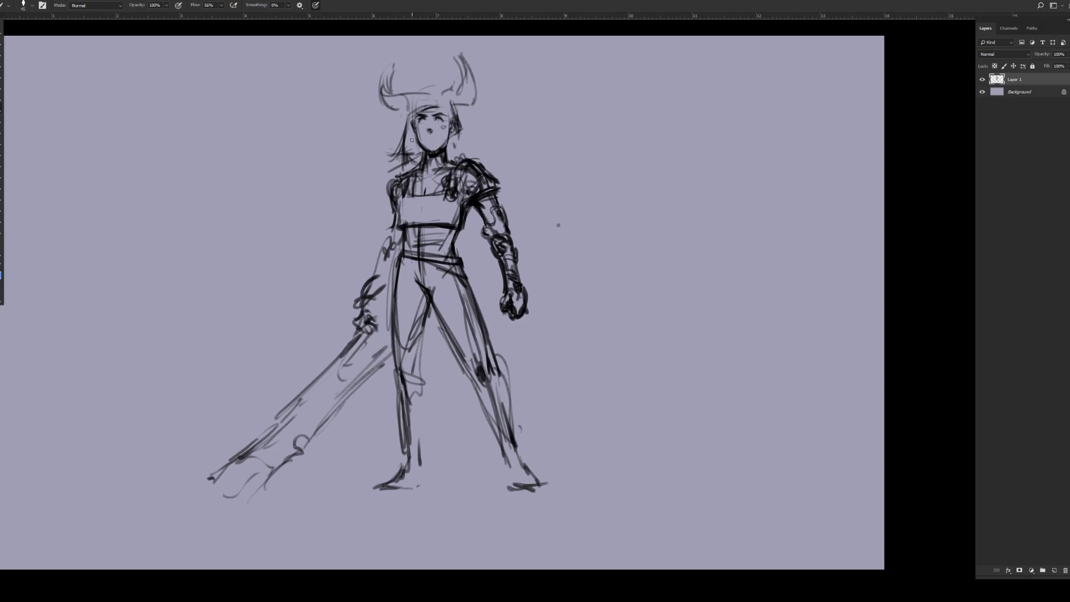
Step: Mirror the canvas horizontally, move the lassoed legs to their own layer and lengthen and shift them slightly with Distort
{"action": "key", "text": "ctrl+shift+h"}
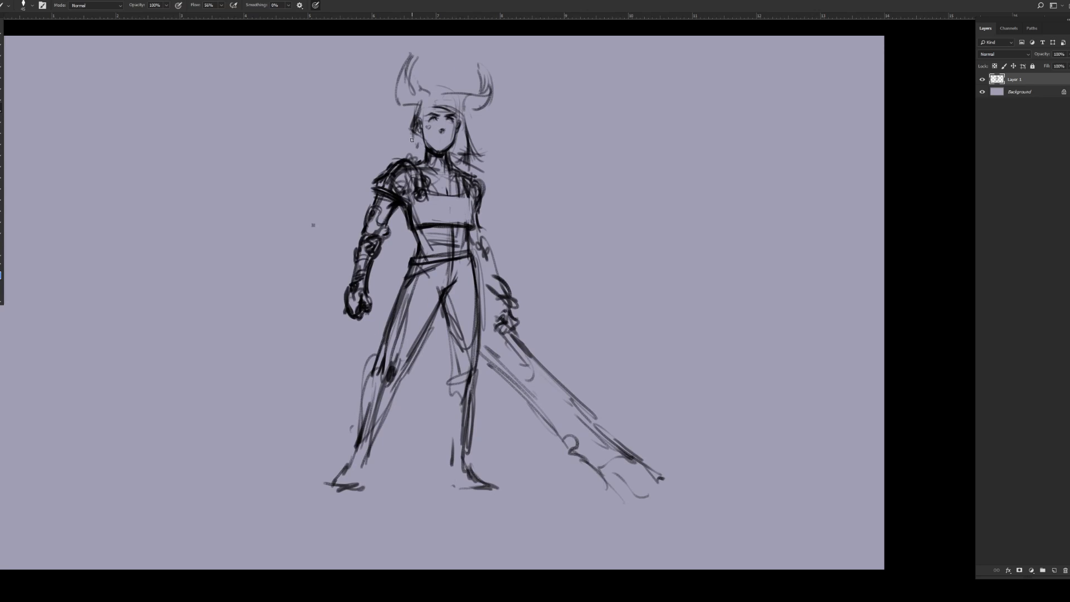
{"action": "key", "text": "l"}
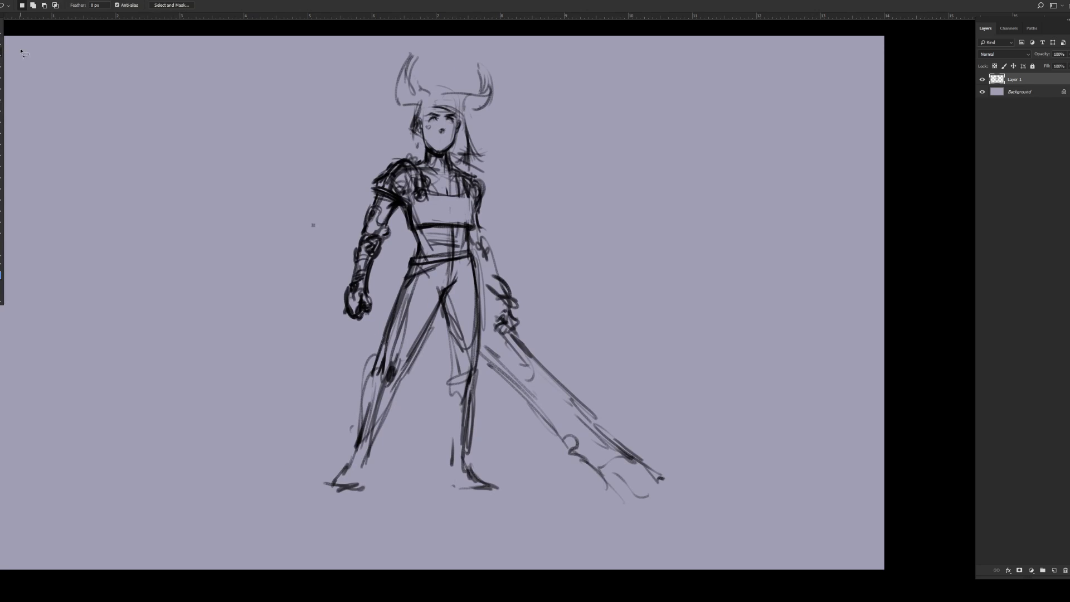
{"action": "mouse_move", "coordinate": [472, 241]}
{"action": "left_mouse_down"}
{"action": "mouse_move", "coordinate": [411, 255]}
{"action": "mouse_move", "coordinate": [317, 442]}
{"action": "mouse_move", "coordinate": [530, 508]}
{"action": "mouse_move", "coordinate": [485, 306]}
{"action": "left_mouse_up"}
{"action": "key", "text": "ctrl+j"}
{"action": "right_click", "coordinate": [509, 192]}
{"action": "left_click", "coordinate": [536, 266]}
{"action": "right_click", "coordinate": [394, 191]}
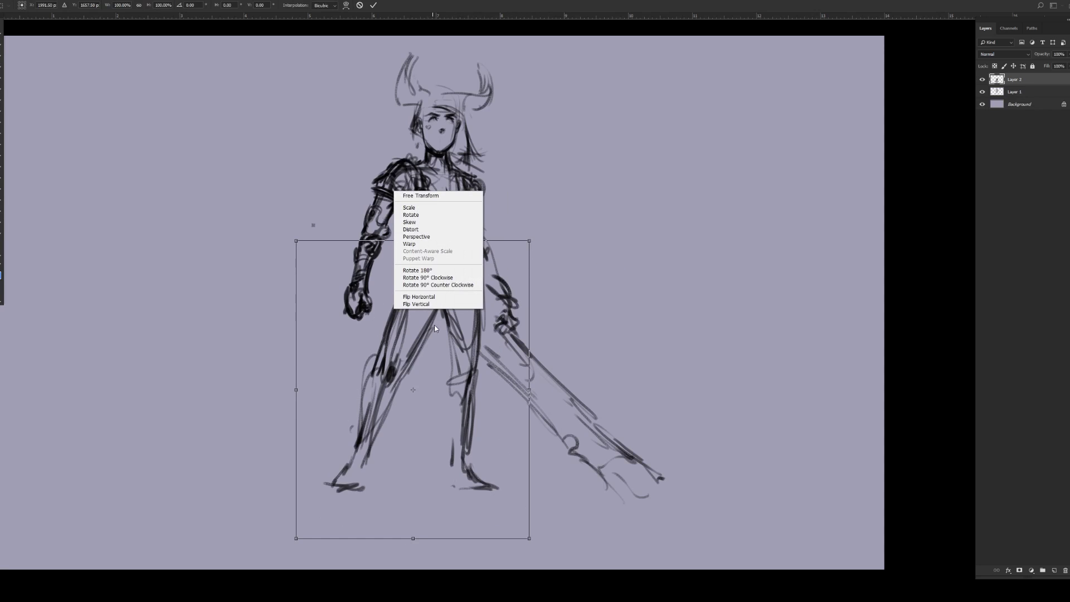
{"action": "left_click", "coordinate": [438, 229]}
{"action": "left_click_drag", "start_coordinate": [410, 537], "coordinate": [427, 547]}
{"action": "key", "text": "Return"}
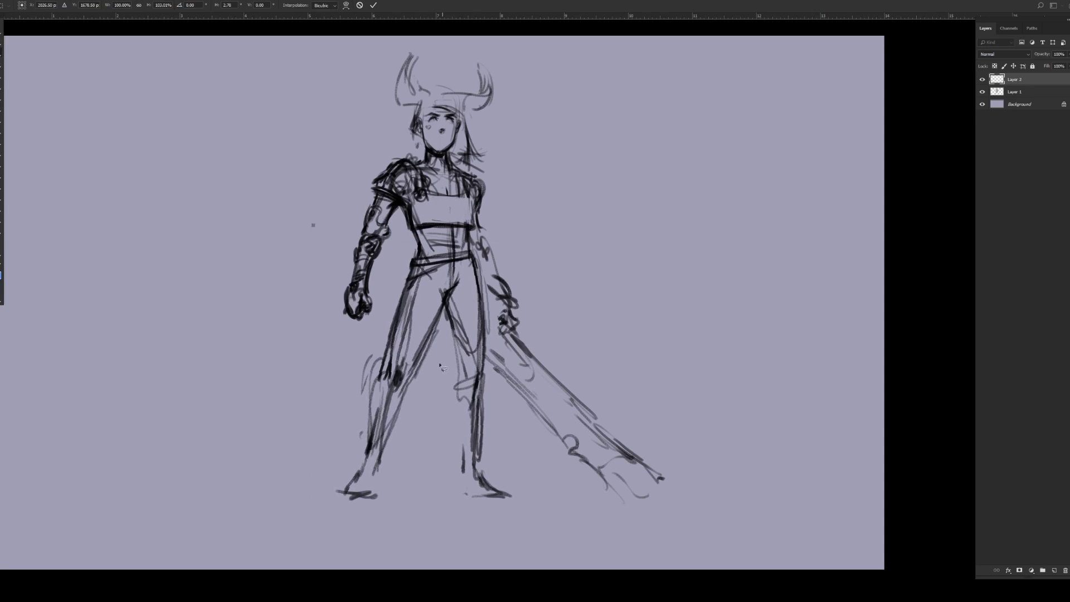
Step: Lasso the free forearm and fist, cut them to a new layer, and rotate and reposition them inward toward the thigh
{"action": "key", "text": "l"}
{"action": "mouse_move", "coordinate": [389, 241]}
{"action": "left_mouse_down"}
{"action": "mouse_move", "coordinate": [328, 283]}
{"action": "mouse_move", "coordinate": [340, 343]}
{"action": "mouse_move", "coordinate": [363, 353]}
{"action": "mouse_move", "coordinate": [381, 352]}
{"action": "mouse_move", "coordinate": [384, 303]}
{"action": "mouse_move", "coordinate": [387, 317]}
{"action": "mouse_move", "coordinate": [350, 348]}
{"action": "left_mouse_up"}
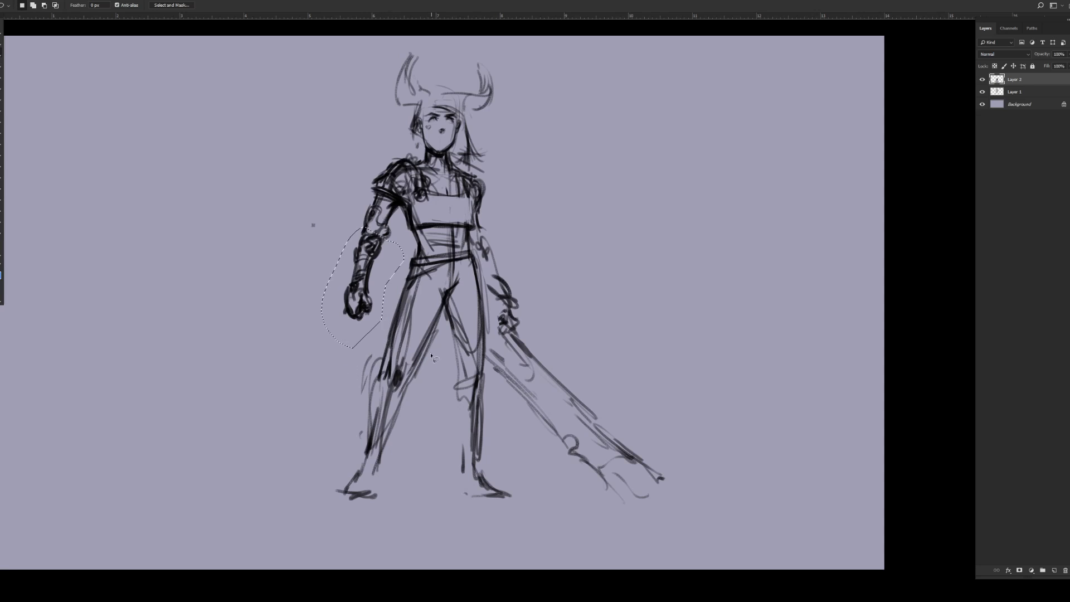
{"action": "key", "text": "ctrl+shift+j"}
{"action": "right_click", "coordinate": [370, 196]}
{"action": "left_click", "coordinate": [401, 270]}
{"action": "left_click_drag", "start_coordinate": [466, 390], "coordinate": [484, 370]}
{"action": "left_click_drag", "start_coordinate": [388, 321], "coordinate": [396, 323]}
{"action": "left_click_drag", "start_coordinate": [421, 394], "coordinate": [442, 380]}
{"action": "left_click_drag", "start_coordinate": [384, 322], "coordinate": [394, 327]}
{"action": "left_click_drag", "start_coordinate": [433, 408], "coordinate": [450, 399]}
{"action": "left_click_drag", "start_coordinate": [395, 302], "coordinate": [399, 302]}
{"action": "left_click_drag", "start_coordinate": [454, 333], "coordinate": [449, 341]}
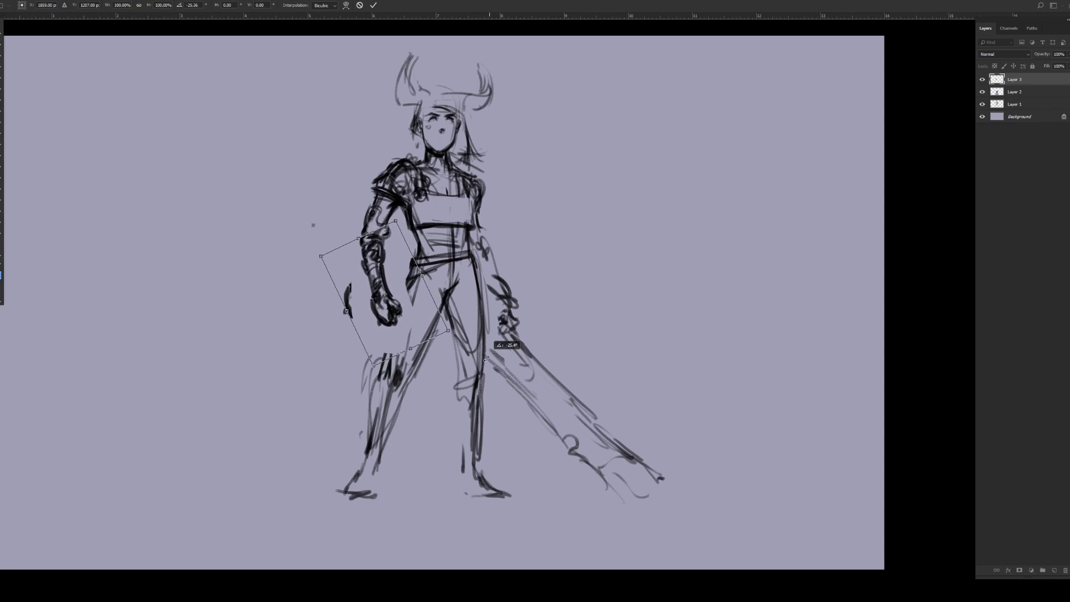
{"action": "left_click_drag", "start_coordinate": [397, 308], "coordinate": [392, 307]}
{"action": "key", "text": "Return"}
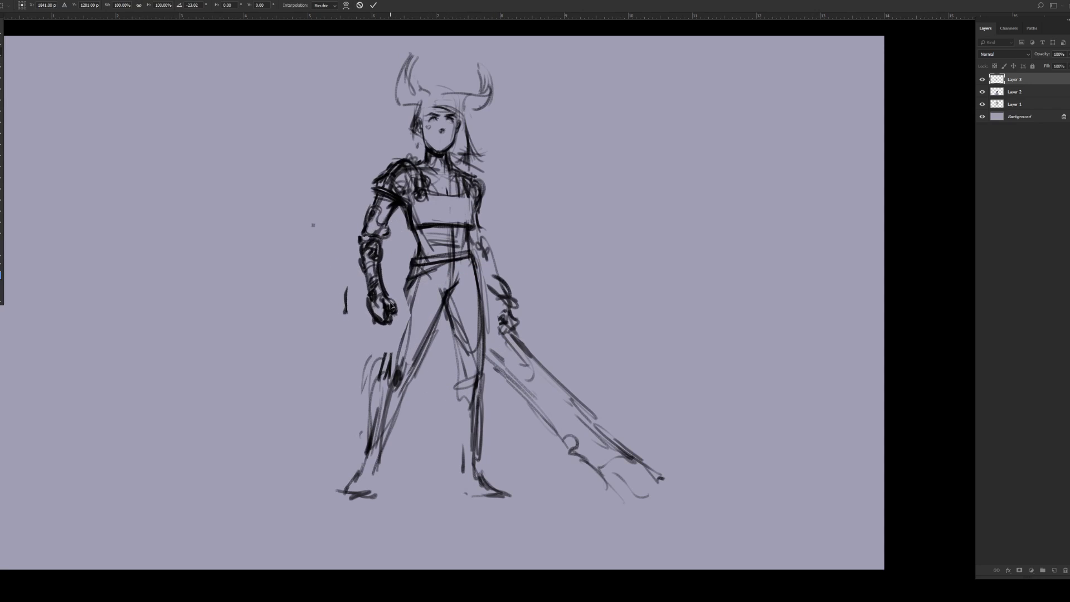
Step: Erase stray strokes around the rotated fist with a much larger Eraser, return to the Brush and mirror the canvas back
{"action": "key", "text": "e"}
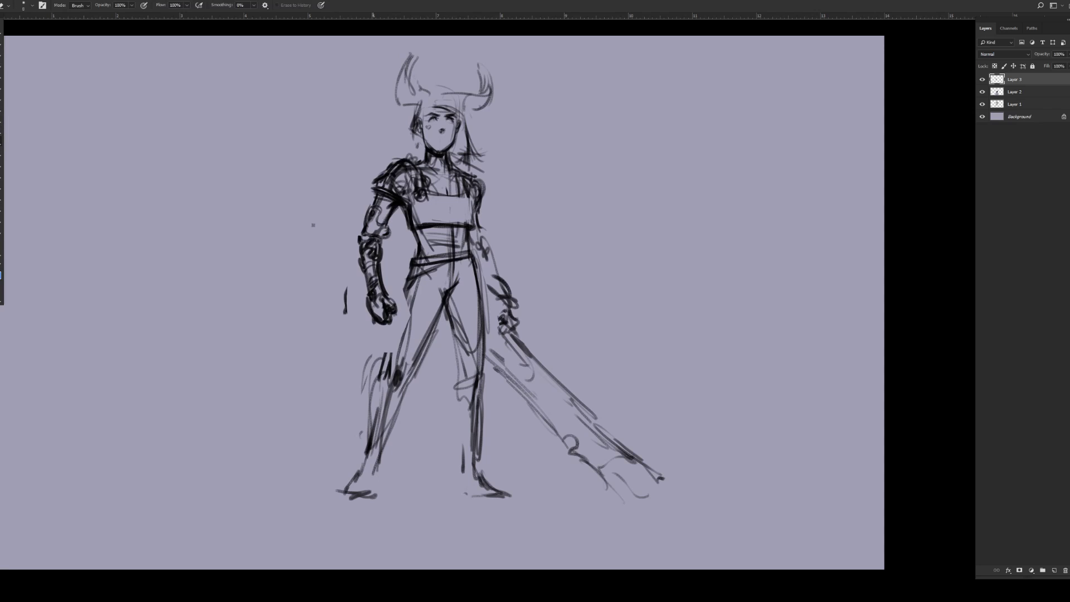
{"action": "key", "text": "bracketright"}
{"action": "key", "text": "bracketright"}
{"action": "key", "text": "bracketright"}
{"action": "key", "text": "bracketright"}
{"action": "key", "text": "bracketright"}
{"action": "key", "text": "bracketright"}
{"action": "key", "text": "bracketright"}
{"action": "key", "text": "bracketright"}
{"action": "key", "text": "bracketright"}
{"action": "key", "text": "bracketright"}
{"action": "key", "text": "bracketright"}
{"action": "key", "text": "bracketright"}
{"action": "key", "text": "bracketright"}
{"action": "mouse_move", "coordinate": [402, 294]}
{"action": "left_mouse_down"}
{"action": "mouse_move", "coordinate": [403, 330]}
{"action": "mouse_move", "coordinate": [373, 358]}
{"action": "mouse_move", "coordinate": [347, 286]}
{"action": "left_mouse_up"}
{"action": "key", "text": "b"}
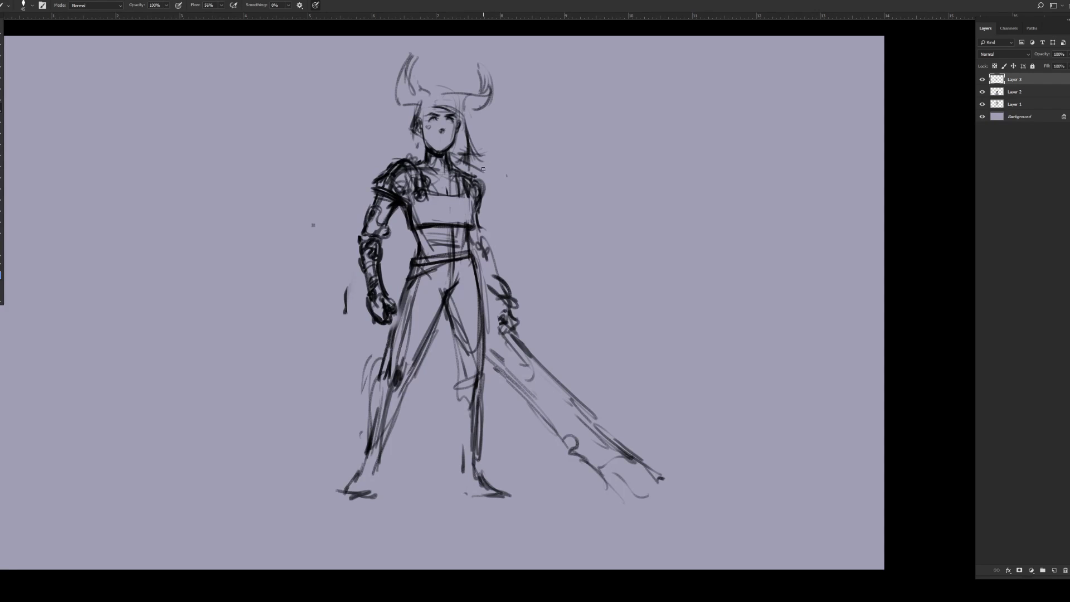
{"action": "key", "text": "ctrl+shift+h"}
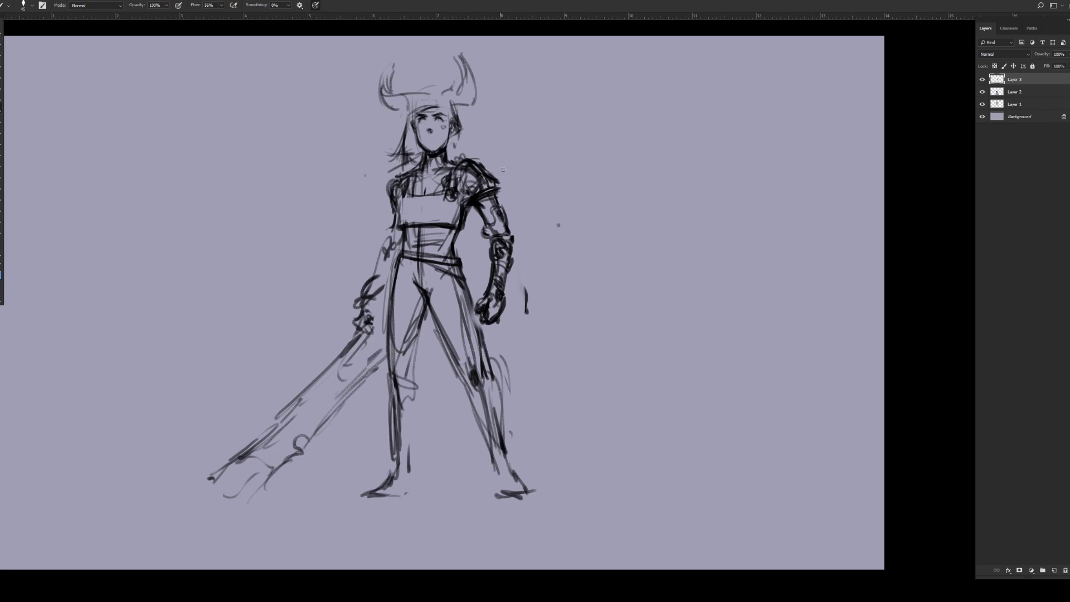
Step: Add thin hair strands on the sword side of the face and wisps below the opposite ear
{"action": "left_click_drag", "start_coordinate": [445, 236], "coordinate": [463, 233]}
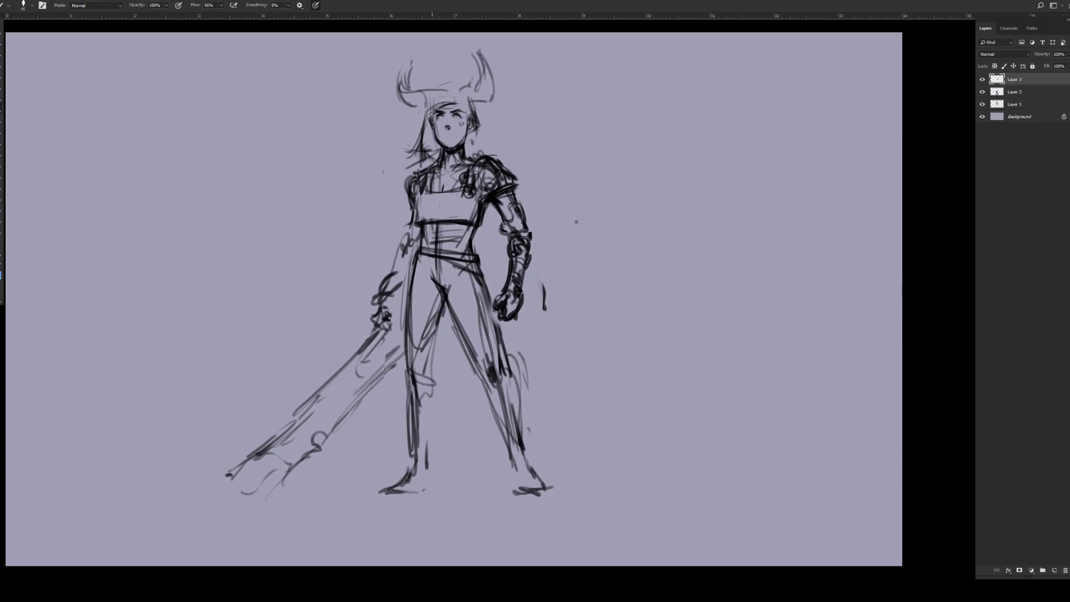
{"action": "key", "text": "z"}
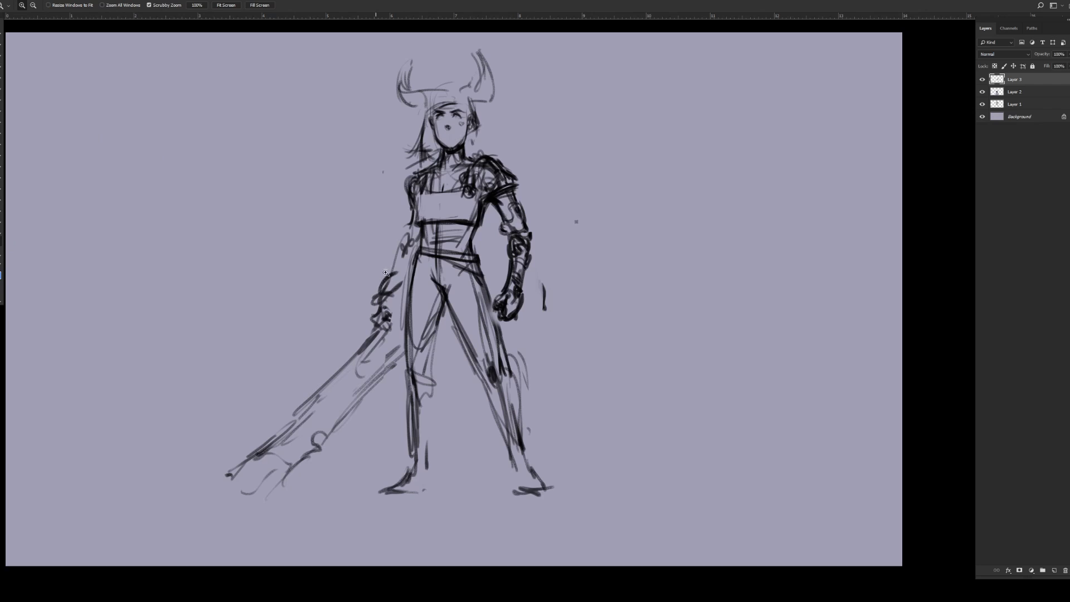
{"action": "key", "text": "b"}
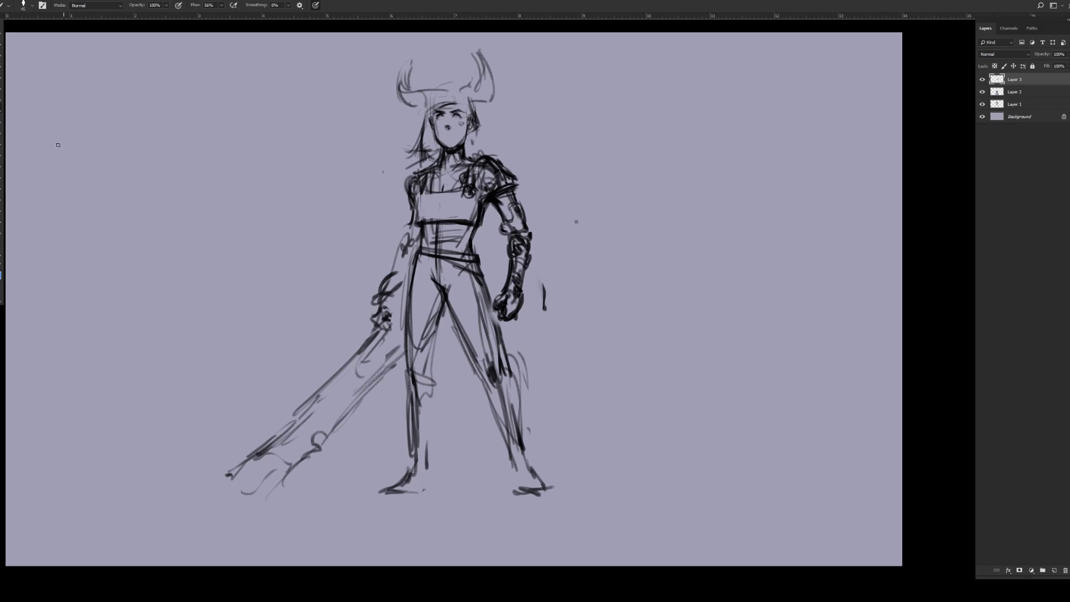
{"action": "key", "text": "z"}
{"action": "left_click", "coordinate": [466, 108]}
{"action": "left_click", "coordinate": [467, 108]}
{"action": "left_click", "coordinate": [467, 108]}
{"action": "left_click", "coordinate": [1, 107]}
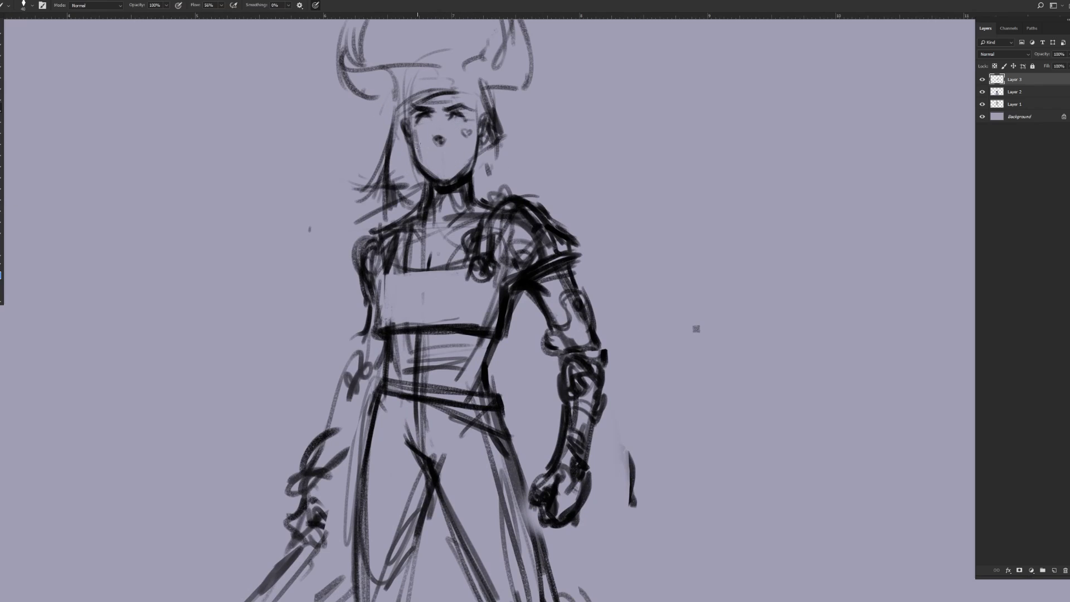
{"action": "key", "text": "["}
{"action": "key", "text": "alt"}
{"action": "key", "text": "]"}
{"action": "key", "text": "]"}
{"action": "mouse_move", "coordinate": [390, 140]}
{"action": "left_mouse_down"}
{"action": "mouse_move", "coordinate": [374, 185]}
{"action": "mouse_move", "coordinate": [391, 187]}
{"action": "left_mouse_up"}
{"action": "left_click", "coordinate": [392, 139], "text": "alt"}
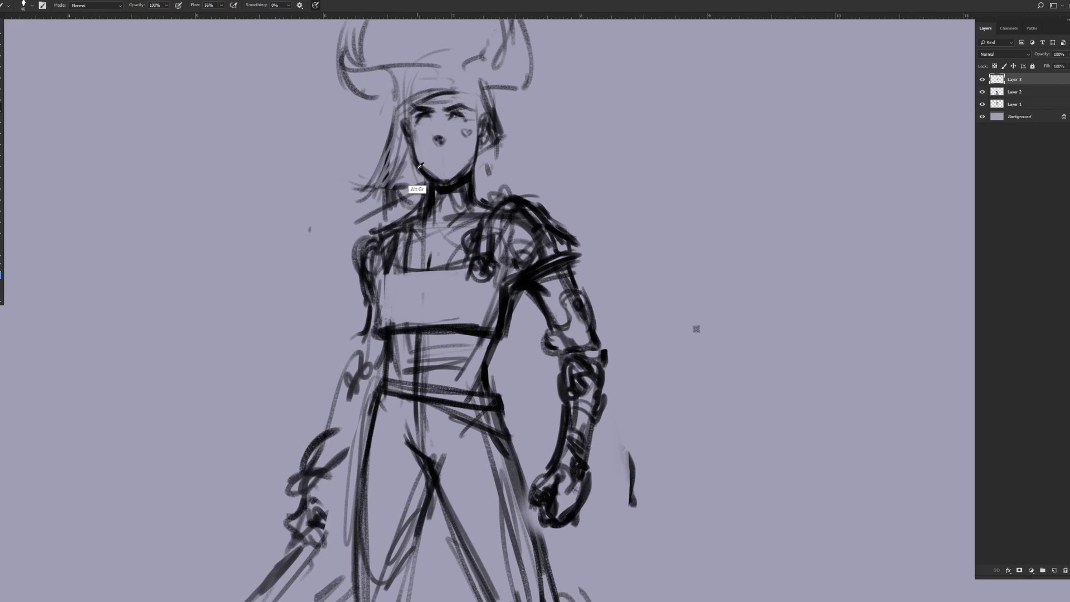
{"action": "left_click_drag", "start_coordinate": [487, 141], "coordinate": [483, 166]}
Step: Refine the collarbone, the sword-side shoulder and edge of the top, and darken the waist contours with a larger brush
{"action": "left_click_drag", "start_coordinate": [445, 224], "coordinate": [487, 209]}
{"action": "left_click_drag", "start_coordinate": [376, 262], "coordinate": [380, 248]}
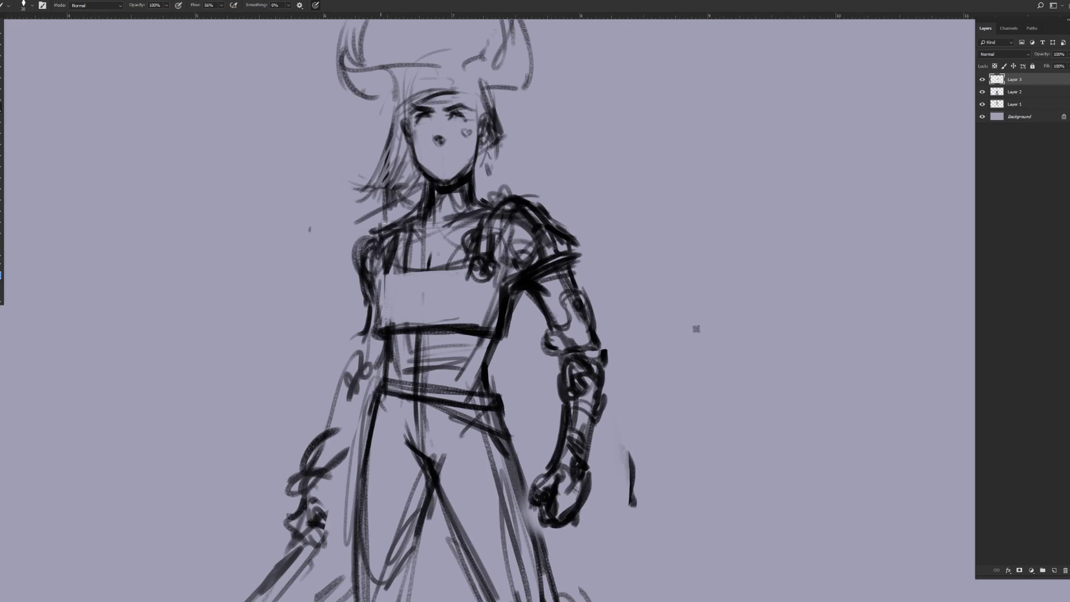
{"action": "left_click_drag", "start_coordinate": [389, 296], "coordinate": [381, 326]}
{"action": "key", "text": "bracketright"}
{"action": "key", "text": "bracketright"}
{"action": "key", "text": "bracketright"}
{"action": "key", "text": "bracketright"}
{"action": "key", "text": "bracketleft"}
{"action": "key", "text": "bracketleft"}
{"action": "mouse_move", "coordinate": [495, 362]}
{"action": "left_mouse_down"}
{"action": "mouse_move", "coordinate": [497, 388]}
{"action": "mouse_move", "coordinate": [488, 387]}
{"action": "left_mouse_up"}
{"action": "left_click_drag", "start_coordinate": [495, 347], "coordinate": [490, 387]}
{"action": "left_click_drag", "start_coordinate": [419, 361], "coordinate": [422, 383]}
Step: Build up the sword arm's elbow and forearm with jagged contours, and thicken the outline of the free fist
{"action": "mouse_move", "coordinate": [367, 283]}
{"action": "left_mouse_down"}
{"action": "mouse_move", "coordinate": [372, 334]}
{"action": "mouse_move", "coordinate": [312, 455]}
{"action": "left_mouse_up"}
{"action": "left_click_drag", "start_coordinate": [332, 404], "coordinate": [302, 444]}
{"action": "mouse_move", "coordinate": [539, 474]}
{"action": "left_mouse_down"}
{"action": "mouse_move", "coordinate": [536, 492]}
{"action": "mouse_move", "coordinate": [579, 527]}
{"action": "mouse_move", "coordinate": [590, 487]}
{"action": "left_mouse_up"}
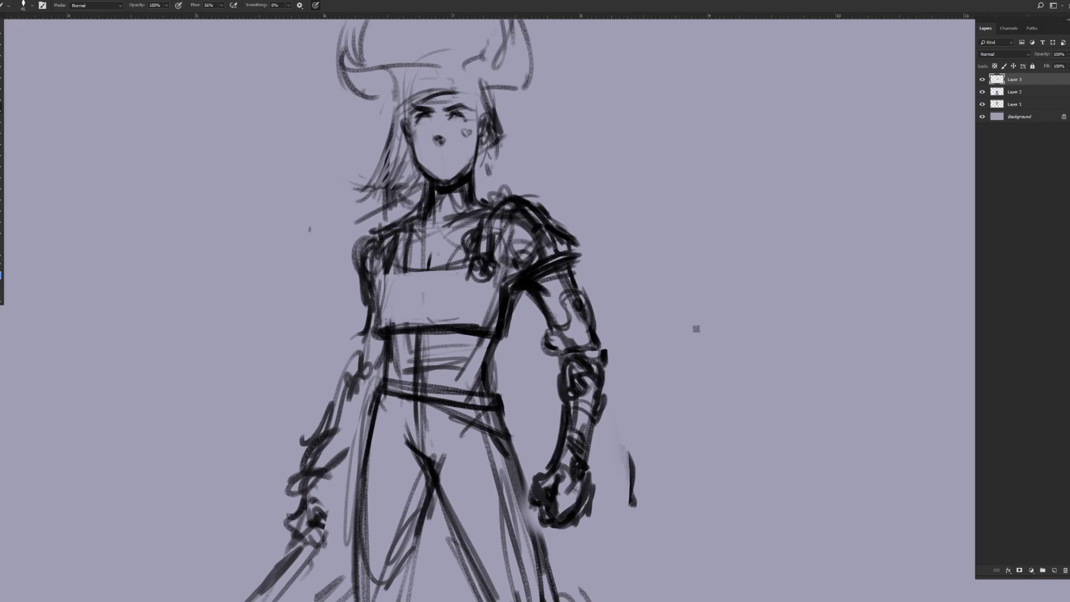
Step: Refine the eyes with finer lash and lid strokes and small marks beneath them
{"action": "key", "text": "bracketleft"}
{"action": "key", "text": "bracketleft"}
{"action": "mouse_move", "coordinate": [415, 123]}
{"action": "left_mouse_down"}
{"action": "mouse_move", "coordinate": [464, 123]}
{"action": "mouse_move", "coordinate": [432, 122]}
{"action": "left_mouse_up"}
{"action": "key", "text": "bracketright"}
{"action": "key", "text": "bracketleft"}
Step: Draw the rounded crown, fringe and swept-out layered hair on the sword side, and darken the hair by the opposite ear
{"action": "mouse_move", "coordinate": [415, 89]}
{"action": "left_mouse_down"}
{"action": "mouse_move", "coordinate": [442, 110]}
{"action": "mouse_move", "coordinate": [419, 99]}
{"action": "mouse_move", "coordinate": [446, 95]}
{"action": "mouse_move", "coordinate": [467, 67]}
{"action": "mouse_move", "coordinate": [466, 104]}
{"action": "mouse_move", "coordinate": [445, 112]}
{"action": "mouse_move", "coordinate": [425, 96]}
{"action": "mouse_move", "coordinate": [392, 115]}
{"action": "mouse_move", "coordinate": [382, 142]}
{"action": "left_mouse_up"}
{"action": "key", "text": "bracketright"}
{"action": "key", "text": "bracketright"}
{"action": "key", "text": "["}
{"action": "key", "text": "bracketright"}
{"action": "key", "text": "bracketright"}
{"action": "mouse_move", "coordinate": [409, 65]}
{"action": "left_mouse_down"}
{"action": "mouse_move", "coordinate": [429, 54]}
{"action": "mouse_move", "coordinate": [476, 69]}
{"action": "mouse_move", "coordinate": [502, 136]}
{"action": "left_mouse_up"}
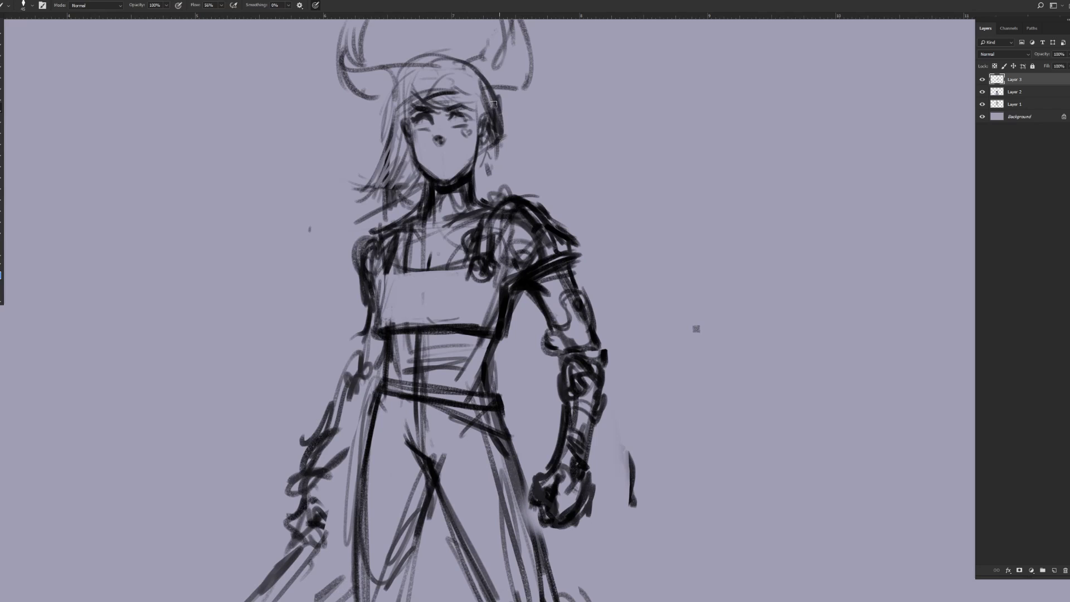
{"action": "mouse_move", "coordinate": [389, 89]}
{"action": "left_mouse_down"}
{"action": "mouse_move", "coordinate": [373, 146]}
{"action": "mouse_move", "coordinate": [341, 153]}
{"action": "mouse_move", "coordinate": [377, 155]}
{"action": "mouse_move", "coordinate": [354, 178]}
{"action": "mouse_move", "coordinate": [413, 183]}
{"action": "mouse_move", "coordinate": [354, 189]}
{"action": "mouse_move", "coordinate": [408, 192]}
{"action": "left_mouse_up"}
{"action": "key", "text": "["}
{"action": "mouse_move", "coordinate": [495, 145]}
{"action": "left_mouse_down"}
{"action": "mouse_move", "coordinate": [481, 166]}
{"action": "mouse_move", "coordinate": [482, 155]}
{"action": "left_mouse_up"}
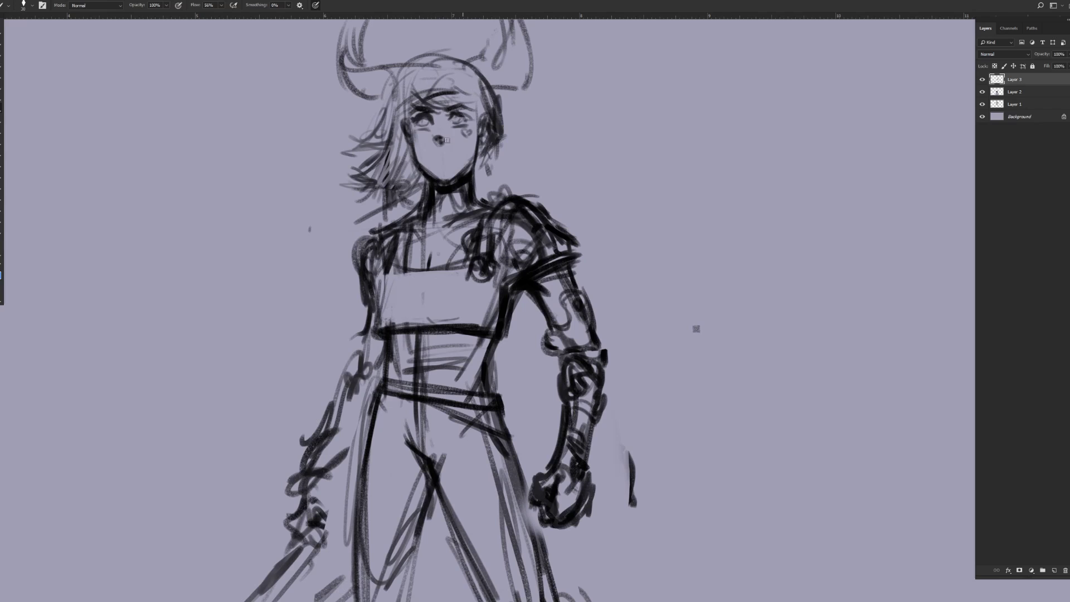
Step: Draw the lips and refine the nose and chin with a small brush, and mirror the canvas horizontally
{"action": "left_click_drag", "start_coordinate": [440, 152], "coordinate": [455, 152]}
{"action": "left_click_drag", "start_coordinate": [419, 163], "coordinate": [448, 177]}
{"action": "key", "text": "bracketright"}
{"action": "key", "text": "bracketleft"}
{"action": "mouse_move", "coordinate": [475, 170]}
{"action": "left_mouse_down"}
{"action": "mouse_move", "coordinate": [468, 147]}
{"action": "mouse_move", "coordinate": [447, 136]}
{"action": "left_mouse_up"}
{"action": "key", "text": "ctrl+shift+h"}
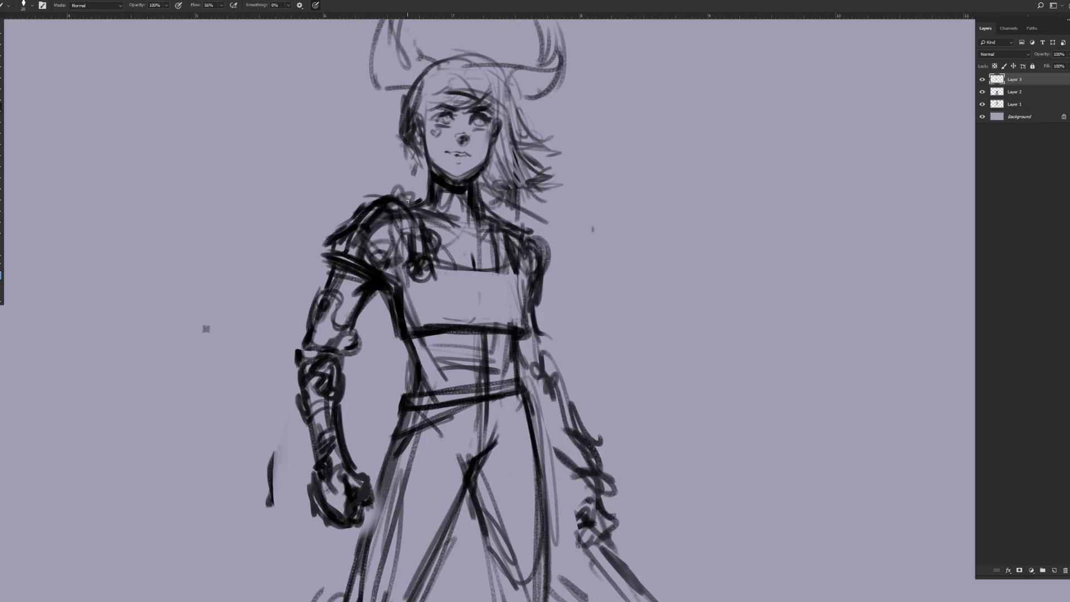
{"action": "left_click_drag", "start_coordinate": [525, 98], "coordinate": [503, 139]}
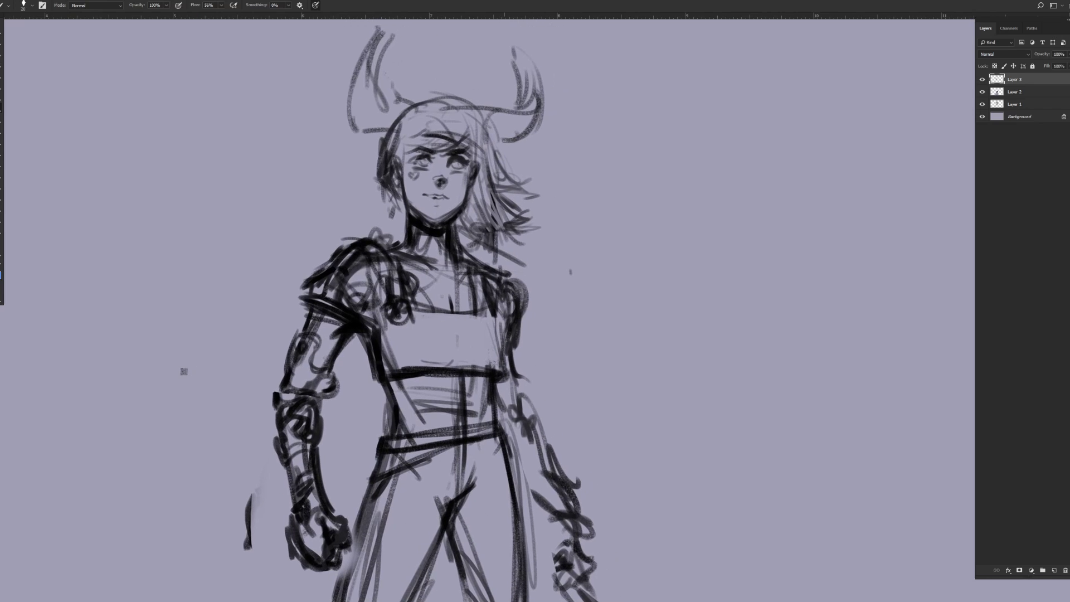
Step: Clean up the hair outline beside the ear and around the crown near the horn with a larger brush
{"action": "key", "text": "bracketright"}
{"action": "key", "text": "bracketright"}
{"action": "key", "text": "bracketright"}
{"action": "key", "text": "bracketright"}
{"action": "left_click_drag", "start_coordinate": [385, 185], "coordinate": [401, 211]}
{"action": "mouse_move", "coordinate": [392, 129]}
{"action": "left_mouse_down"}
{"action": "mouse_move", "coordinate": [393, 145]}
{"action": "mouse_move", "coordinate": [395, 113]}
{"action": "left_mouse_up"}
{"action": "left_click_drag", "start_coordinate": [406, 106], "coordinate": [435, 94]}
Step: Lasso parts of the head, copy them to new layers, and adjust the face's shape with a transform
{"action": "left_click", "coordinate": [3, 55]}
{"action": "mouse_move", "coordinate": [454, 64]}
{"action": "left_mouse_down"}
{"action": "mouse_move", "coordinate": [356, 168]}
{"action": "mouse_move", "coordinate": [484, 229]}
{"action": "mouse_move", "coordinate": [450, 75]}
{"action": "left_mouse_up"}
{"action": "key", "text": "ctrl+j"}
{"action": "right_click", "coordinate": [483, 111]}
{"action": "left_click", "coordinate": [527, 186]}
{"action": "right_click", "coordinate": [462, 85]}
{"action": "left_click", "coordinate": [474, 126]}
{"action": "left_click_drag", "start_coordinate": [437, 63], "coordinate": [428, 61]}
{"action": "left_click_drag", "start_coordinate": [462, 106], "coordinate": [460, 106]}
{"action": "key", "text": "Return"}
{"action": "mouse_move", "coordinate": [443, 172]}
{"action": "left_mouse_down"}
{"action": "mouse_move", "coordinate": [409, 198]}
{"action": "mouse_move", "coordinate": [445, 200]}
{"action": "mouse_move", "coordinate": [450, 168]}
{"action": "left_mouse_up"}
{"action": "key", "text": "ctrl+j"}
{"action": "key", "text": "v"}
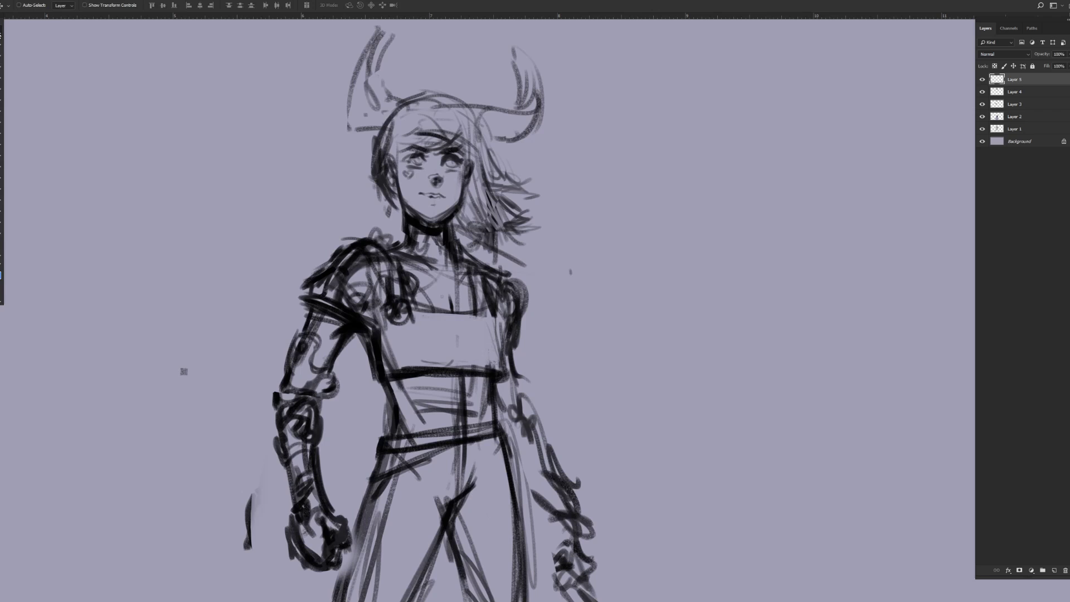
Step: Bring the full figure into view and mirror the canvas horizontally
{"action": "left_click", "coordinate": [1, 248]}
{"action": "left_click", "coordinate": [484, 232], "text": "alt"}
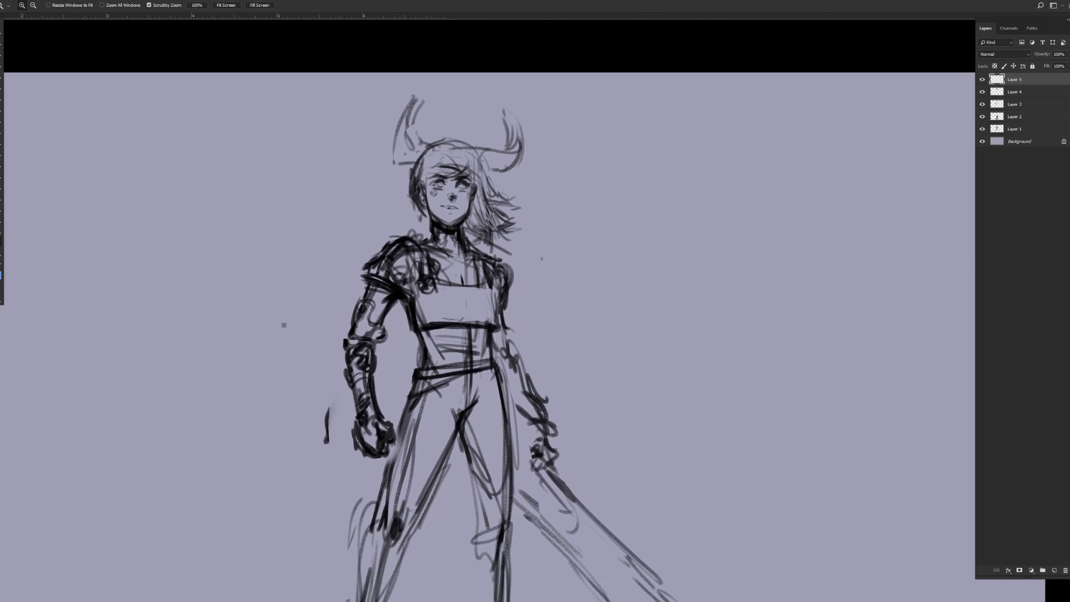
{"action": "left_click", "coordinate": [291, 242], "text": "alt"}
{"action": "left_click_drag", "start_coordinate": [336, 362], "coordinate": [335, 278]}
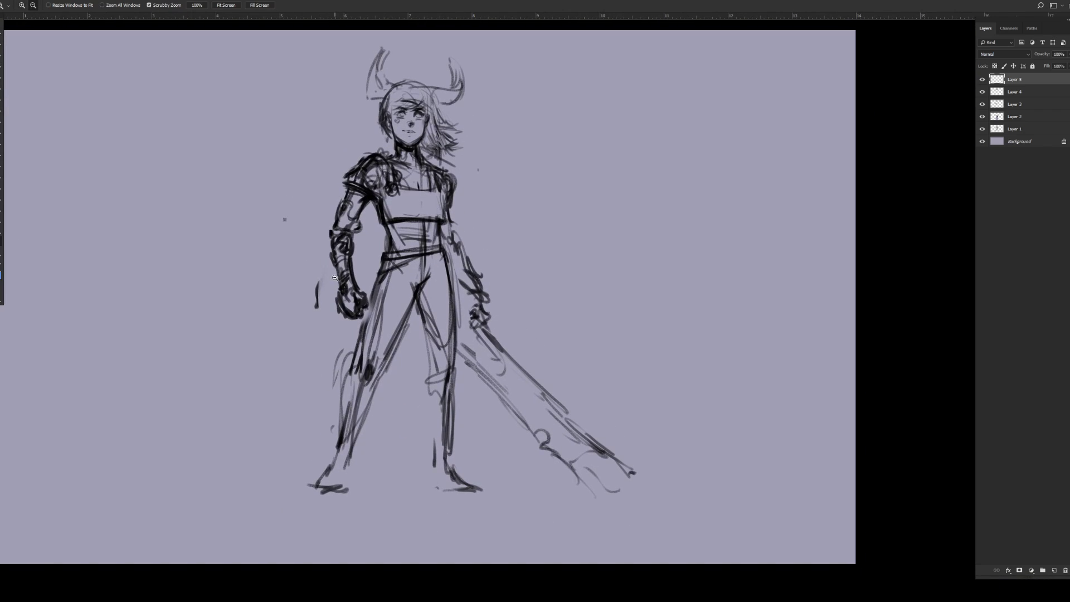
{"action": "key", "text": "ctrl+alt+h"}
{"action": "left_click_drag", "start_coordinate": [424, 289], "coordinate": [423, 283]}
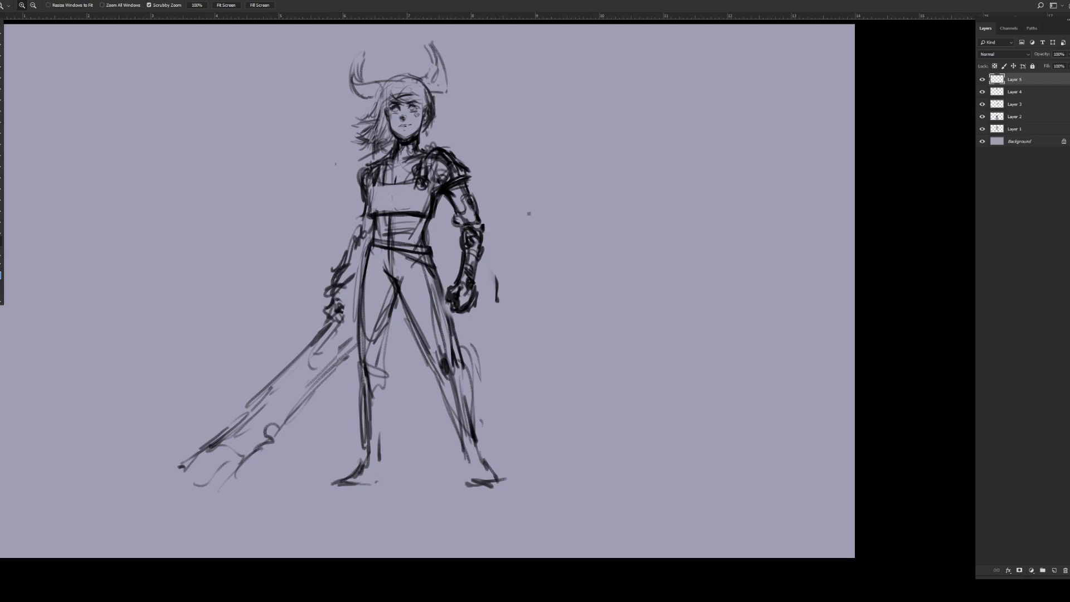
Step: Sketch angled crease lines at the hips and curved armour bands across both thighs
{"action": "key", "text": "b"}
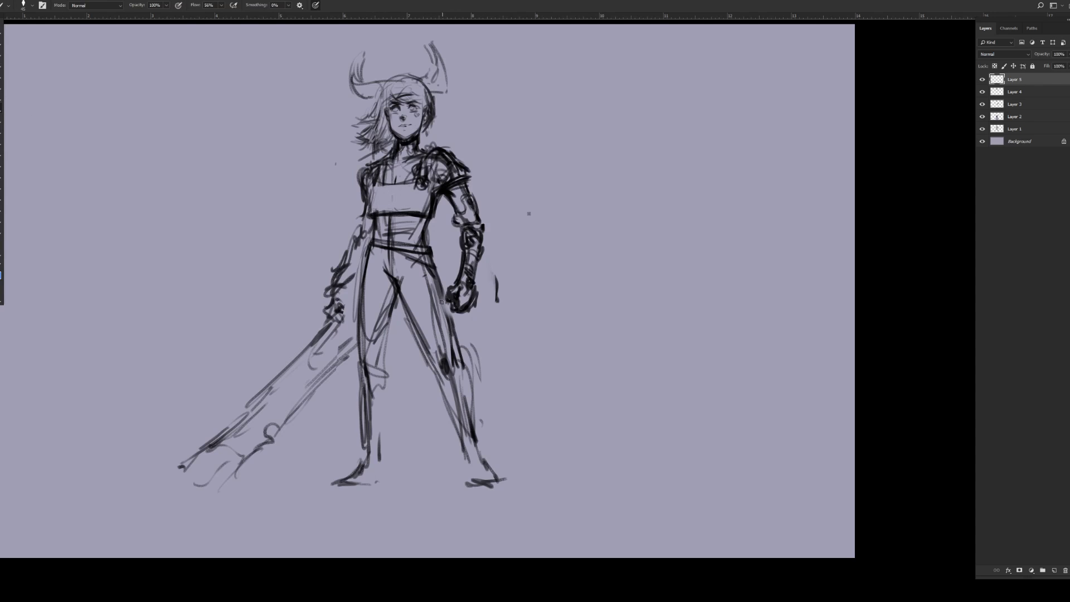
{"action": "key", "text": "bracketright"}
{"action": "left_click_drag", "start_coordinate": [368, 265], "coordinate": [405, 293]}
{"action": "left_click_drag", "start_coordinate": [431, 278], "coordinate": [413, 287]}
{"action": "mouse_move", "coordinate": [359, 270]}
{"action": "left_mouse_down"}
{"action": "mouse_move", "coordinate": [439, 334]}
{"action": "mouse_move", "coordinate": [415, 323]}
{"action": "mouse_move", "coordinate": [457, 338]}
{"action": "left_mouse_up"}
{"action": "key", "text": "bracketright"}
{"action": "key", "text": "bracketright"}
{"action": "left_click_drag", "start_coordinate": [433, 319], "coordinate": [445, 352]}
{"action": "left_click_drag", "start_coordinate": [361, 315], "coordinate": [389, 331]}
Step: Strengthen the sword-side leg's outer thigh, inner thigh and shin contours, extending a stroke along its foot
{"action": "left_click_drag", "start_coordinate": [358, 286], "coordinate": [360, 343]}
{"action": "left_click_drag", "start_coordinate": [363, 383], "coordinate": [363, 368]}
{"action": "key", "text": "bracketleft"}
{"action": "left_click_drag", "start_coordinate": [396, 308], "coordinate": [388, 339]}
{"action": "mouse_move", "coordinate": [390, 317]}
{"action": "left_mouse_down"}
{"action": "mouse_move", "coordinate": [384, 374]}
{"action": "mouse_move", "coordinate": [363, 407]}
{"action": "mouse_move", "coordinate": [382, 432]}
{"action": "left_mouse_up"}
{"action": "mouse_move", "coordinate": [384, 377]}
{"action": "left_mouse_down"}
{"action": "mouse_move", "coordinate": [386, 474]}
{"action": "mouse_move", "coordinate": [384, 429]}
{"action": "mouse_move", "coordinate": [330, 501]}
{"action": "left_mouse_up"}
Step: Define the ankle and foot of the leg opposite the sword
{"action": "key", "text": "bracketright"}
{"action": "key", "text": "bracketright"}
{"action": "key", "text": "bracketleft"}
{"action": "mouse_move", "coordinate": [454, 424]}
{"action": "left_mouse_down"}
{"action": "mouse_move", "coordinate": [473, 484]}
{"action": "mouse_move", "coordinate": [509, 483]}
{"action": "mouse_move", "coordinate": [485, 487]}
{"action": "left_mouse_up"}
{"action": "left_click_drag", "start_coordinate": [475, 477], "coordinate": [505, 482]}
Step: Sketch loose horizontal ground lines beneath and beside the feet
{"action": "key", "text": "bracketright"}
{"action": "mouse_move", "coordinate": [478, 439]}
{"action": "left_mouse_down"}
{"action": "mouse_move", "coordinate": [501, 486]}
{"action": "mouse_move", "coordinate": [391, 487]}
{"action": "left_mouse_up"}
{"action": "left_click_drag", "start_coordinate": [340, 482], "coordinate": [265, 489]}
{"action": "left_click_drag", "start_coordinate": [510, 489], "coordinate": [563, 499]}
{"action": "mouse_move", "coordinate": [401, 487]}
{"action": "left_mouse_down"}
{"action": "mouse_move", "coordinate": [448, 482]}
{"action": "mouse_move", "coordinate": [579, 507]}
{"action": "left_mouse_up"}
{"action": "left_click_drag", "start_coordinate": [510, 477], "coordinate": [709, 490]}
{"action": "left_click_drag", "start_coordinate": [583, 496], "coordinate": [645, 499]}
{"action": "left_click_drag", "start_coordinate": [377, 506], "coordinate": [440, 497]}
Step: Sketch small rubble shapes beside the free-side foot and extend the uneven ground around the figure
{"action": "mouse_move", "coordinate": [508, 459]}
{"action": "left_mouse_down"}
{"action": "mouse_move", "coordinate": [534, 452]}
{"action": "mouse_move", "coordinate": [536, 468]}
{"action": "left_mouse_up"}
{"action": "left_click_drag", "start_coordinate": [451, 459], "coordinate": [395, 468]}
{"action": "left_click_drag", "start_coordinate": [495, 463], "coordinate": [509, 453]}
{"action": "left_click_drag", "start_coordinate": [450, 471], "coordinate": [409, 477]}
{"action": "mouse_move", "coordinate": [499, 460]}
{"action": "left_mouse_down"}
{"action": "mouse_move", "coordinate": [512, 449]}
{"action": "mouse_move", "coordinate": [529, 463]}
{"action": "left_mouse_up"}
{"action": "mouse_move", "coordinate": [534, 459]}
{"action": "left_mouse_down"}
{"action": "mouse_move", "coordinate": [551, 480]}
{"action": "mouse_move", "coordinate": [677, 483]}
{"action": "left_mouse_up"}
{"action": "key", "text": "bracketright"}
{"action": "left_click_drag", "start_coordinate": [308, 470], "coordinate": [270, 481]}
Step: Lengthen the giant sword to a pointed tip, redraw both blade edges, and add a curved detail near the grip
{"action": "mouse_move", "coordinate": [193, 475]}
{"action": "left_mouse_down"}
{"action": "mouse_move", "coordinate": [183, 489]}
{"action": "mouse_move", "coordinate": [222, 428]}
{"action": "left_mouse_up"}
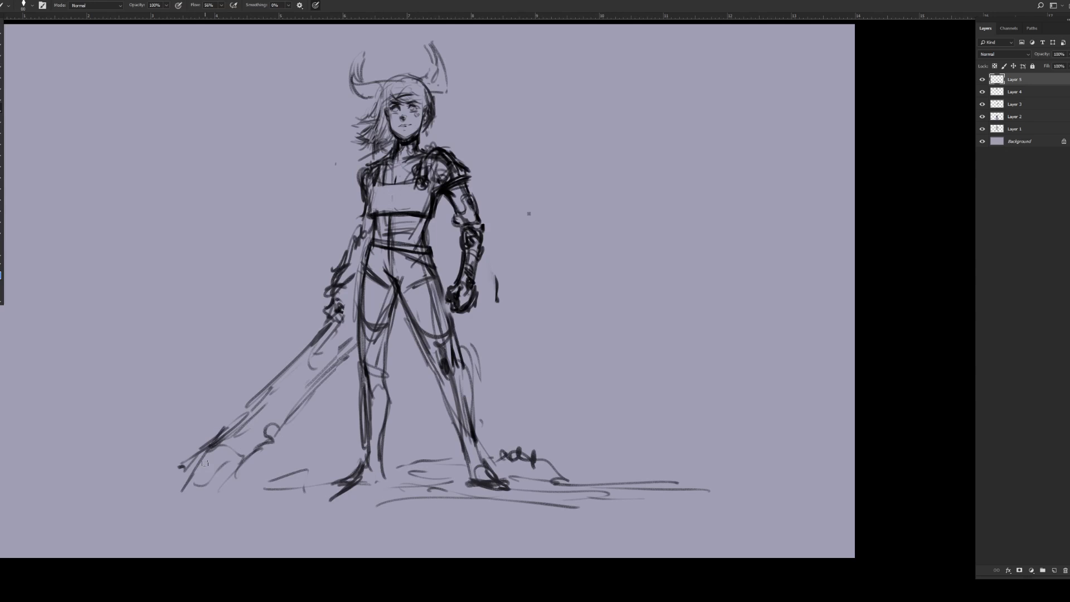
{"action": "mouse_move", "coordinate": [195, 489]}
{"action": "left_mouse_down"}
{"action": "mouse_move", "coordinate": [341, 351]}
{"action": "mouse_move", "coordinate": [261, 418]}
{"action": "mouse_move", "coordinate": [333, 346]}
{"action": "left_mouse_up"}
{"action": "mouse_move", "coordinate": [227, 429]}
{"action": "left_mouse_down"}
{"action": "mouse_move", "coordinate": [177, 493]}
{"action": "mouse_move", "coordinate": [199, 500]}
{"action": "mouse_move", "coordinate": [161, 524]}
{"action": "left_mouse_up"}
{"action": "mouse_move", "coordinate": [205, 456]}
{"action": "left_mouse_down"}
{"action": "mouse_move", "coordinate": [155, 522]}
{"action": "mouse_move", "coordinate": [176, 496]}
{"action": "left_mouse_up"}
{"action": "left_click_drag", "start_coordinate": [159, 521], "coordinate": [225, 483]}
{"action": "mouse_move", "coordinate": [230, 483]}
{"action": "left_mouse_down"}
{"action": "mouse_move", "coordinate": [171, 521]}
{"action": "mouse_move", "coordinate": [210, 447]}
{"action": "left_mouse_up"}
{"action": "mouse_move", "coordinate": [144, 521]}
{"action": "left_mouse_down"}
{"action": "mouse_move", "coordinate": [313, 346]}
{"action": "mouse_move", "coordinate": [339, 344]}
{"action": "mouse_move", "coordinate": [341, 362]}
{"action": "left_mouse_up"}
{"action": "left_click_drag", "start_coordinate": [345, 314], "coordinate": [318, 332]}
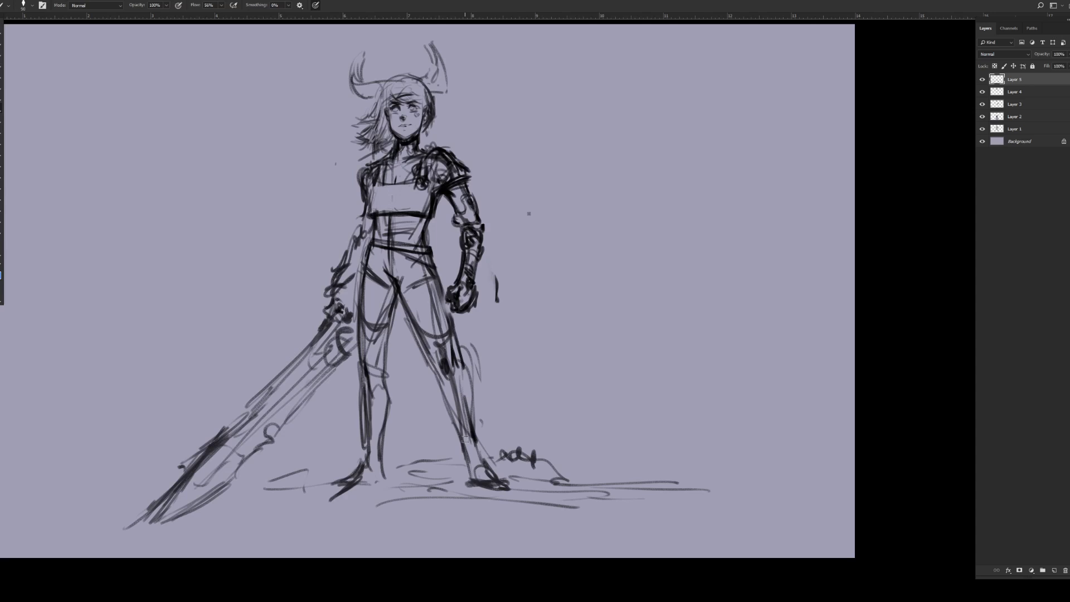
Step: Refine the knees, shin armour and both feet with a smaller brush
{"action": "key", "text": "bracketleft"}
{"action": "key", "text": "bracketleft"}
{"action": "mouse_move", "coordinate": [400, 297]}
{"action": "left_mouse_down"}
{"action": "mouse_move", "coordinate": [386, 374]}
{"action": "mouse_move", "coordinate": [393, 411]}
{"action": "left_mouse_up"}
{"action": "left_click_drag", "start_coordinate": [449, 382], "coordinate": [471, 486]}
{"action": "left_click_drag", "start_coordinate": [447, 406], "coordinate": [472, 417]}
{"action": "mouse_move", "coordinate": [389, 428]}
{"action": "left_mouse_down"}
{"action": "mouse_move", "coordinate": [384, 480]}
{"action": "mouse_move", "coordinate": [370, 466]}
{"action": "mouse_move", "coordinate": [332, 491]}
{"action": "mouse_move", "coordinate": [384, 485]}
{"action": "left_mouse_up"}
{"action": "key", "text": "bracketleft"}
{"action": "mouse_move", "coordinate": [468, 476]}
{"action": "left_mouse_down"}
{"action": "mouse_move", "coordinate": [477, 490]}
{"action": "mouse_move", "coordinate": [508, 488]}
{"action": "left_mouse_up"}
Step: Sketch a large arched mound with rocks on the free-arm side and scatter debris marks behind the feet
{"action": "key", "text": "bracketright"}
{"action": "left_click_drag", "start_coordinate": [517, 443], "coordinate": [590, 386]}
{"action": "mouse_move", "coordinate": [540, 435]}
{"action": "left_mouse_down"}
{"action": "mouse_move", "coordinate": [530, 455]}
{"action": "mouse_move", "coordinate": [610, 390]}
{"action": "mouse_move", "coordinate": [604, 458]}
{"action": "mouse_move", "coordinate": [597, 438]}
{"action": "left_mouse_up"}
{"action": "mouse_move", "coordinate": [542, 456]}
{"action": "left_mouse_down"}
{"action": "mouse_move", "coordinate": [581, 427]}
{"action": "mouse_move", "coordinate": [596, 434]}
{"action": "left_mouse_up"}
{"action": "mouse_move", "coordinate": [576, 459]}
{"action": "left_mouse_down"}
{"action": "mouse_move", "coordinate": [625, 430]}
{"action": "mouse_move", "coordinate": [548, 446]}
{"action": "left_mouse_up"}
{"action": "mouse_move", "coordinate": [619, 423]}
{"action": "left_mouse_down"}
{"action": "mouse_move", "coordinate": [596, 471]}
{"action": "mouse_move", "coordinate": [651, 474]}
{"action": "left_mouse_up"}
{"action": "mouse_move", "coordinate": [494, 446]}
{"action": "left_mouse_down"}
{"action": "mouse_move", "coordinate": [510, 430]}
{"action": "mouse_move", "coordinate": [437, 449]}
{"action": "left_mouse_up"}
{"action": "left_click_drag", "start_coordinate": [402, 463], "coordinate": [407, 452]}
{"action": "left_click_drag", "start_coordinate": [321, 456], "coordinate": [339, 464]}
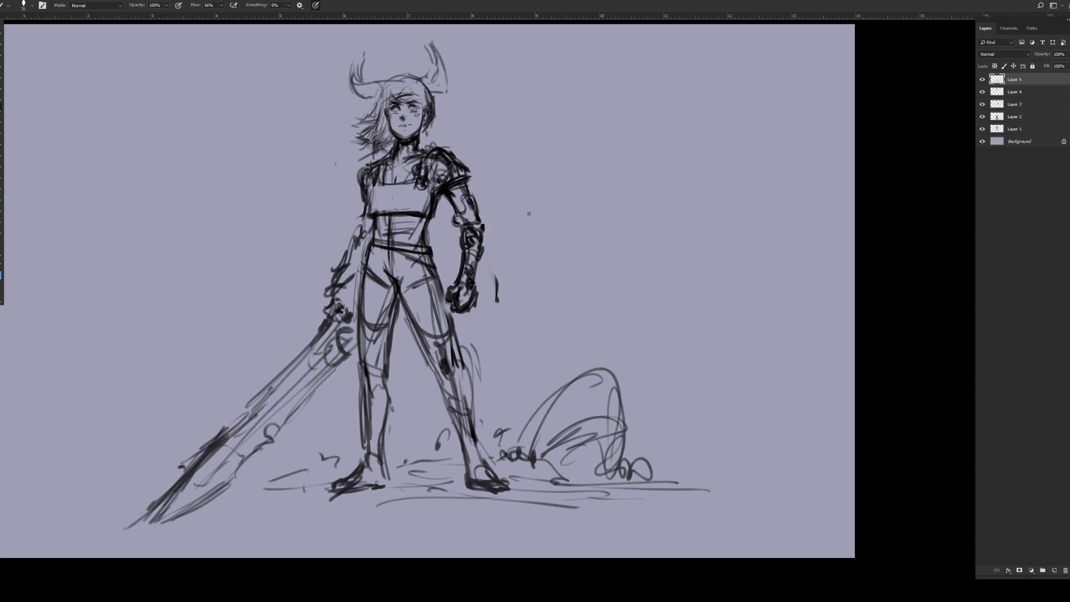
Step: Draw a long horizon line across the scene and add a rock cluster and curved debris near the sword
{"action": "left_click_drag", "start_coordinate": [337, 474], "coordinate": [75, 491]}
{"action": "mouse_move", "coordinate": [322, 455]}
{"action": "left_mouse_down"}
{"action": "mouse_move", "coordinate": [281, 464]}
{"action": "mouse_move", "coordinate": [304, 453]}
{"action": "left_mouse_up"}
{"action": "mouse_move", "coordinate": [151, 434]}
{"action": "left_mouse_down"}
{"action": "mouse_move", "coordinate": [156, 451]}
{"action": "mouse_move", "coordinate": [193, 445]}
{"action": "left_mouse_up"}
{"action": "mouse_move", "coordinate": [262, 462]}
{"action": "left_mouse_down"}
{"action": "mouse_move", "coordinate": [335, 467]}
{"action": "mouse_move", "coordinate": [329, 475]}
{"action": "left_mouse_up"}
{"action": "left_click_drag", "start_coordinate": [418, 478], "coordinate": [450, 474]}
{"action": "left_click_drag", "start_coordinate": [586, 480], "coordinate": [724, 492]}
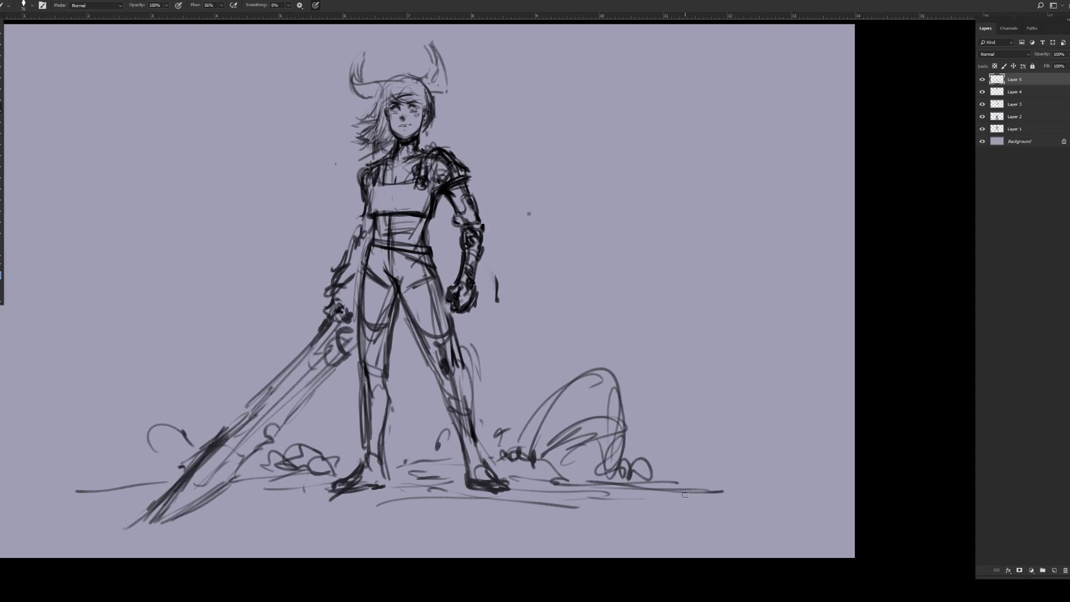
Step: Darken the ground line directly beneath and between both feet
{"action": "left_click_drag", "start_coordinate": [386, 484], "coordinate": [468, 490]}
{"action": "left_click_drag", "start_coordinate": [464, 494], "coordinate": [552, 492]}
{"action": "left_click_drag", "start_coordinate": [332, 483], "coordinate": [254, 485]}
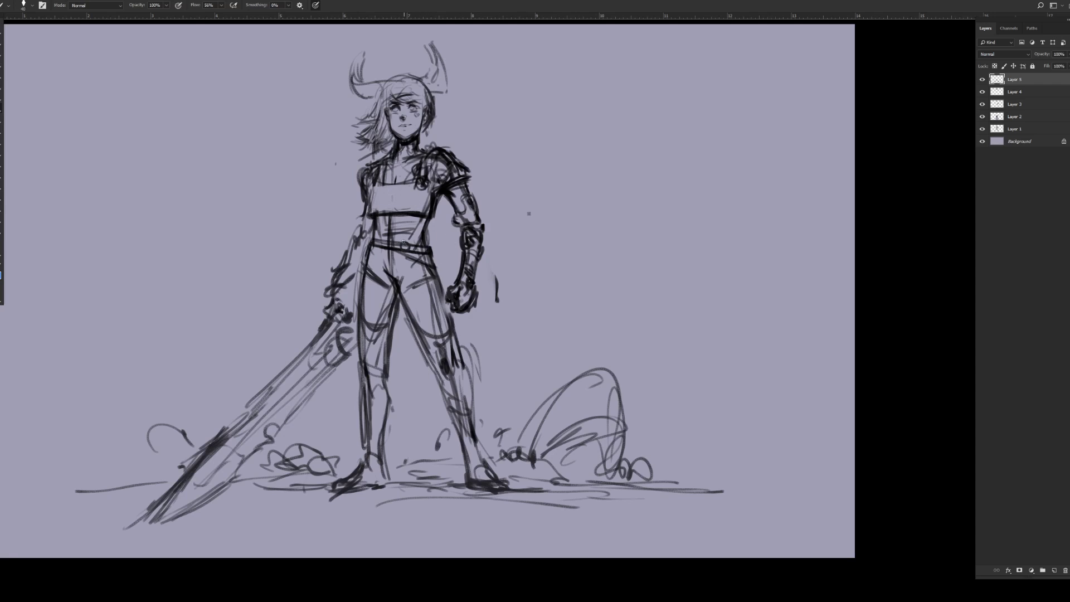
Step: Add a round buckle to the belt, a curved hip contour, and a rectangular panel on the chest piece
{"action": "left_click_drag", "start_coordinate": [403, 245], "coordinate": [411, 246]}
{"action": "key", "text": "]"}
{"action": "left_click_drag", "start_coordinate": [427, 241], "coordinate": [437, 254]}
{"action": "key", "text": "bracketright"}
{"action": "mouse_move", "coordinate": [386, 192]}
{"action": "left_mouse_down"}
{"action": "mouse_move", "coordinate": [412, 191]}
{"action": "mouse_move", "coordinate": [407, 200]}
{"action": "left_mouse_up"}
{"action": "key", "text": "bracketleft"}
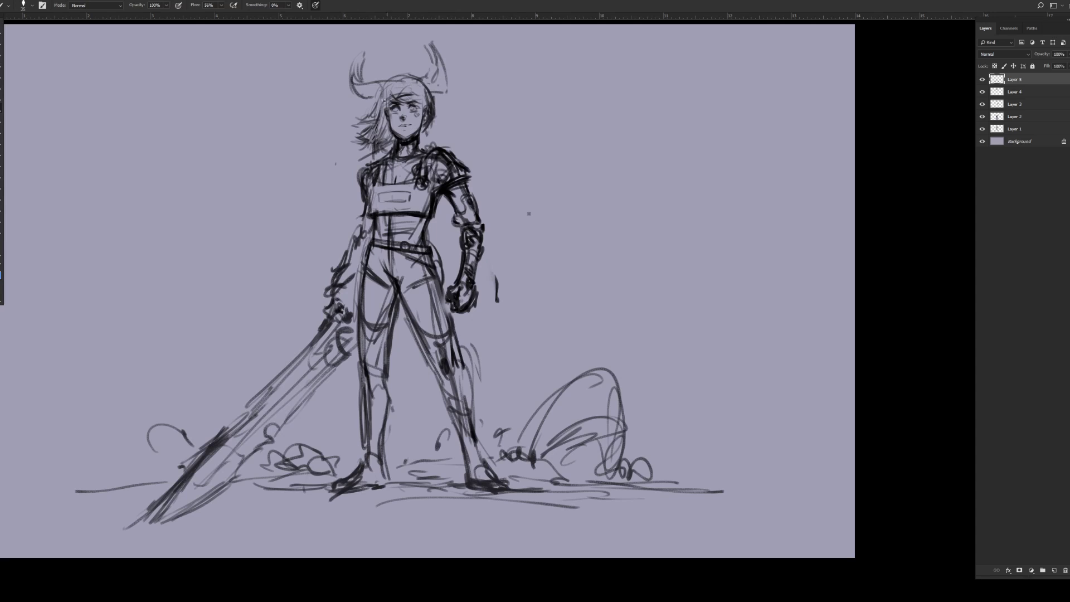
Step: Thicken the hair outline over the crown with a larger brush
{"action": "key", "text": "bracketright"}
{"action": "key", "text": "bracketright"}
{"action": "mouse_move", "coordinate": [383, 93]}
{"action": "left_mouse_down"}
{"action": "mouse_move", "coordinate": [418, 80]}
{"action": "mouse_move", "coordinate": [438, 123]}
{"action": "mouse_move", "coordinate": [429, 87]}
{"action": "left_mouse_up"}
Step: Sample the canvas colour from the face and paint over the dark nose marks
{"action": "left_click", "coordinate": [405, 115], "text": "alt"}
{"action": "key", "text": "bracketright"}
{"action": "key", "text": "bracketright"}
{"action": "left_click_drag", "start_coordinate": [400, 114], "coordinate": [403, 123]}
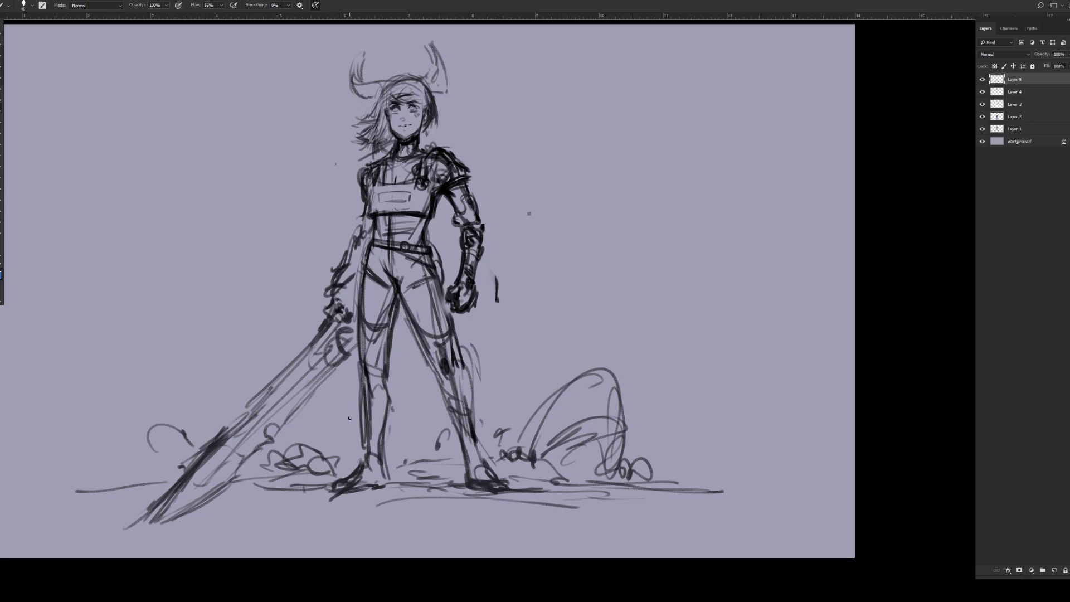
Step: Paint over the lips with the sampled canvas colour using an enlarged brush
{"action": "key", "text": "z"}
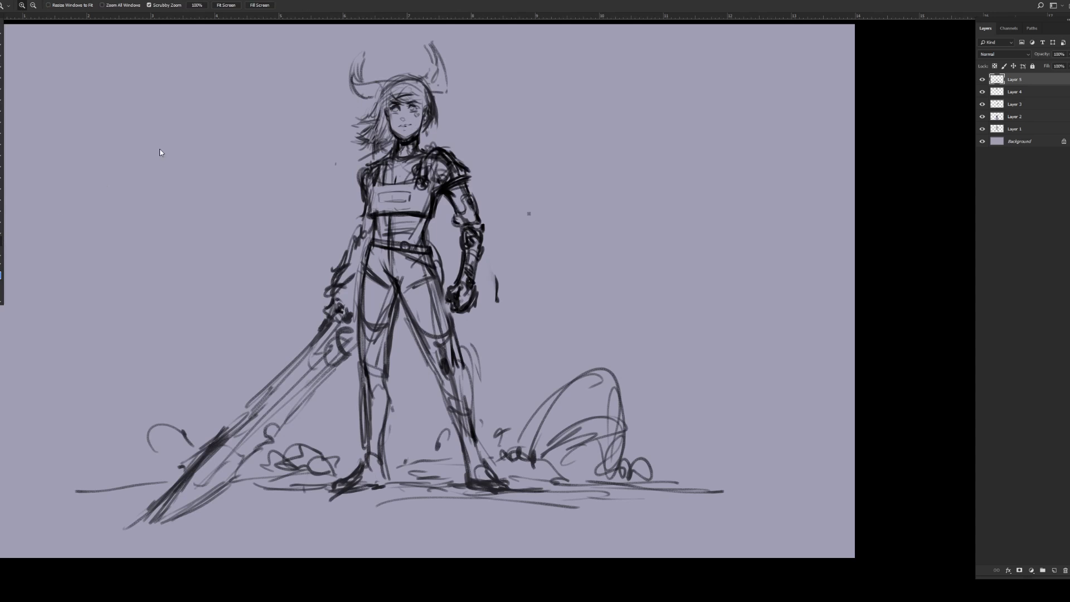
{"action": "left_click", "coordinate": [405, 111]}
{"action": "key", "text": "b"}
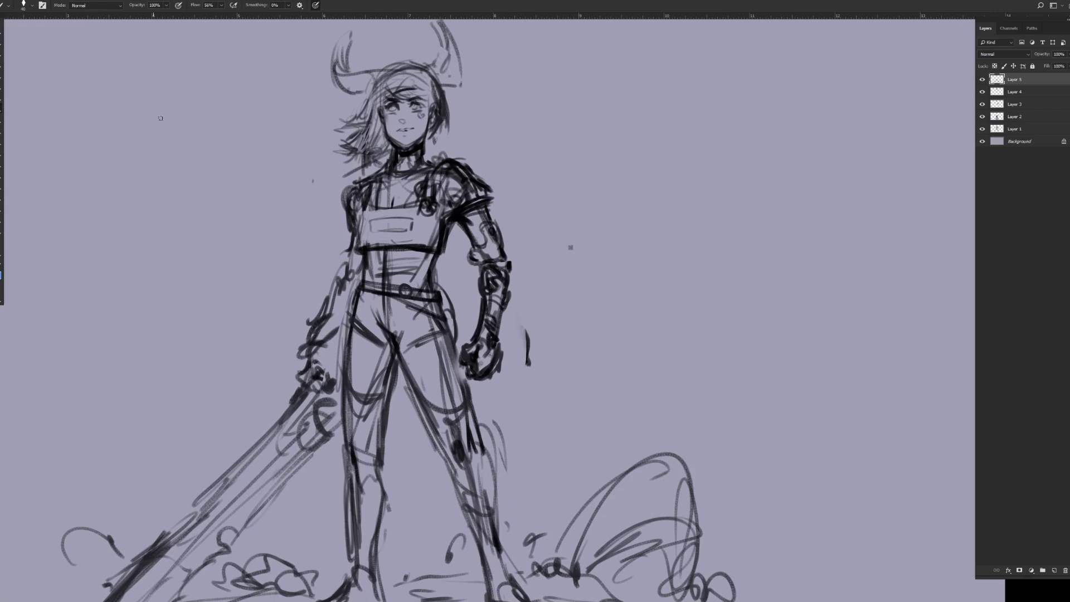
{"action": "key", "text": "bracketright"}
{"action": "key", "text": "bracketright"}
{"action": "key", "text": "bracketright"}
{"action": "key", "text": "bracketright"}
{"action": "left_click_drag", "start_coordinate": [398, 130], "coordinate": [412, 129]}
{"action": "key", "text": "z"}
{"action": "left_click", "coordinate": [410, 121]}
{"action": "key", "text": "b"}
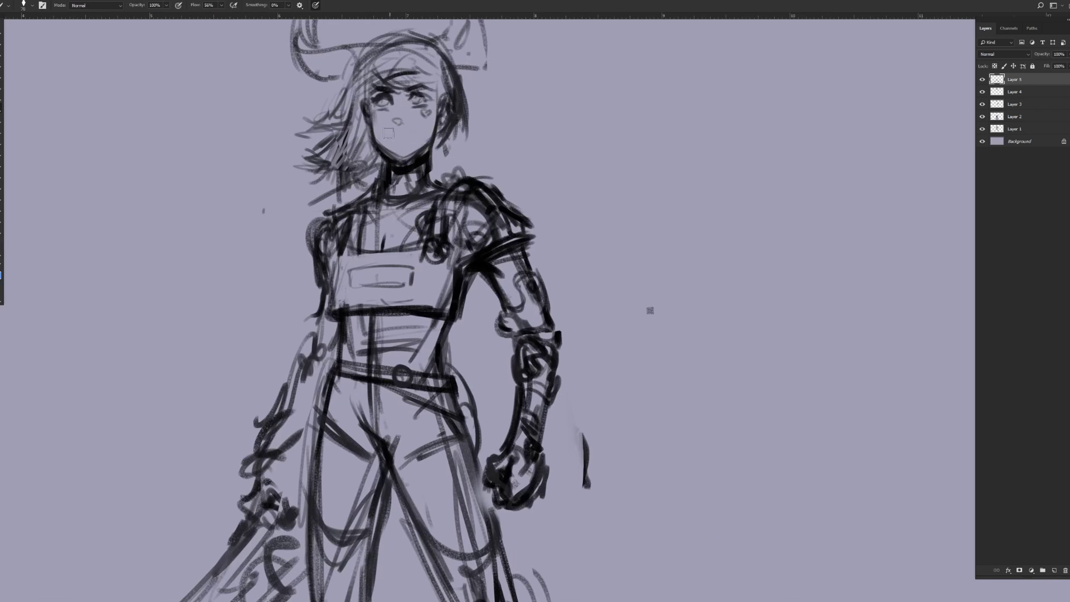
Step: Redraw the small nose mark and the rounded knob on the shoulder armour beside the neck with a smaller dark brush
{"action": "key", "text": "bracketleft"}
{"action": "key", "text": "bracketleft"}
{"action": "key", "text": "bracketleft"}
{"action": "key", "text": "bracketleft"}
{"action": "key", "text": "bracketleft"}
{"action": "key", "text": "alt"}
{"action": "key", "text": "bracketleft"}
{"action": "key", "text": "bracketleft"}
{"action": "left_click_drag", "start_coordinate": [438, 189], "coordinate": [460, 164]}
Step: Add more windswept strands to the hair on the sword side
{"action": "key", "text": "bracketright"}
{"action": "left_click_drag", "start_coordinate": [348, 83], "coordinate": [304, 142]}
{"action": "left_click_drag", "start_coordinate": [351, 108], "coordinate": [301, 146]}
{"action": "mouse_move", "coordinate": [353, 121]}
{"action": "left_mouse_down"}
{"action": "mouse_move", "coordinate": [355, 152]}
{"action": "mouse_move", "coordinate": [364, 150]}
{"action": "mouse_move", "coordinate": [333, 140]}
{"action": "mouse_move", "coordinate": [310, 157]}
{"action": "left_mouse_up"}
{"action": "left_click_drag", "start_coordinate": [300, 155], "coordinate": [340, 164]}
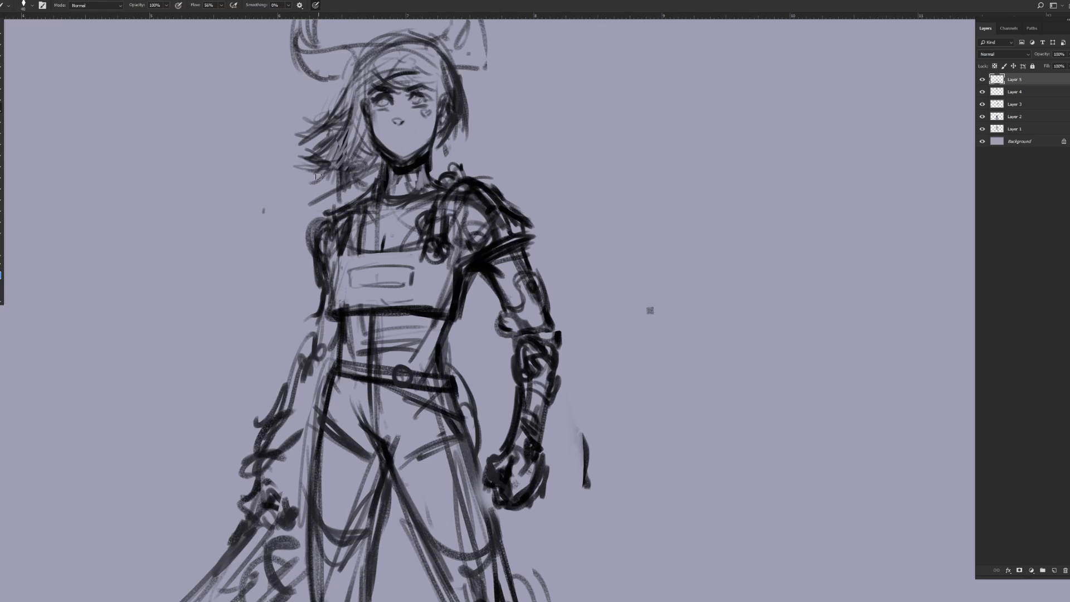
Step: Touch up the ear and jaw with a finer brush, undo a stroke across the eyes, and add hair strands beside the face
{"action": "key", "text": "["}
{"action": "key", "text": "["}
{"action": "key", "text": "["}
{"action": "left_click_drag", "start_coordinate": [441, 111], "coordinate": [447, 121]}
{"action": "left_click_drag", "start_coordinate": [385, 98], "coordinate": [431, 102]}
{"action": "key", "text": "ctrl+z"}
{"action": "left_click_drag", "start_coordinate": [365, 123], "coordinate": [334, 160]}
{"action": "mouse_move", "coordinate": [363, 124]}
{"action": "left_mouse_down"}
{"action": "mouse_move", "coordinate": [354, 148]}
{"action": "mouse_move", "coordinate": [363, 170]}
{"action": "left_mouse_up"}
{"action": "left_click_drag", "start_coordinate": [441, 136], "coordinate": [402, 155]}
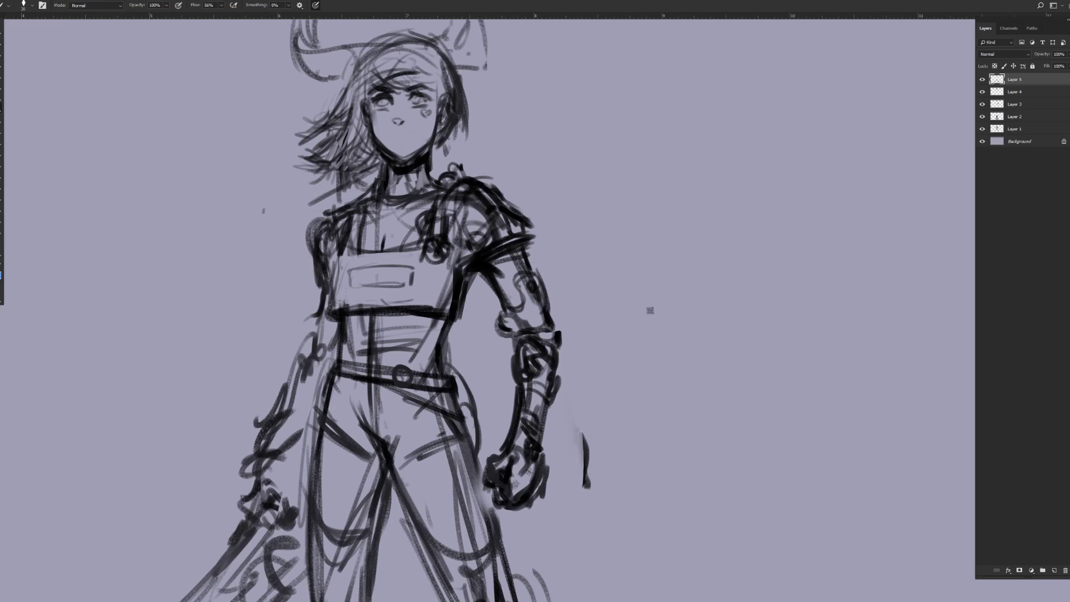
Step: Add armour contours and angular details to the sword arm's upper arm and elbow
{"action": "key", "text": "]"}
{"action": "left_click_drag", "start_coordinate": [322, 317], "coordinate": [320, 344]}
{"action": "left_click_drag", "start_coordinate": [325, 335], "coordinate": [281, 411]}
{"action": "mouse_move", "coordinate": [316, 370]}
{"action": "left_mouse_down"}
{"action": "mouse_move", "coordinate": [285, 424]}
{"action": "mouse_move", "coordinate": [300, 400]}
{"action": "left_mouse_up"}
{"action": "mouse_move", "coordinate": [298, 388]}
{"action": "left_mouse_down"}
{"action": "mouse_move", "coordinate": [307, 404]}
{"action": "mouse_move", "coordinate": [308, 382]}
{"action": "left_mouse_up"}
Step: Draw short fold lines on the sword-side upper thigh with a larger brush
{"action": "key", "text": "]"}
{"action": "key", "text": "]"}
{"action": "key", "text": "]"}
{"action": "key", "text": "]"}
{"action": "key", "text": "]"}
{"action": "left_click_drag", "start_coordinate": [332, 450], "coordinate": [357, 465]}
{"action": "left_click_drag", "start_coordinate": [322, 465], "coordinate": [333, 474]}
Step: Reinforce the chest strap on the sword side with a smaller brush and mirror the canvas horizontally
{"action": "key", "text": "bracketleft"}
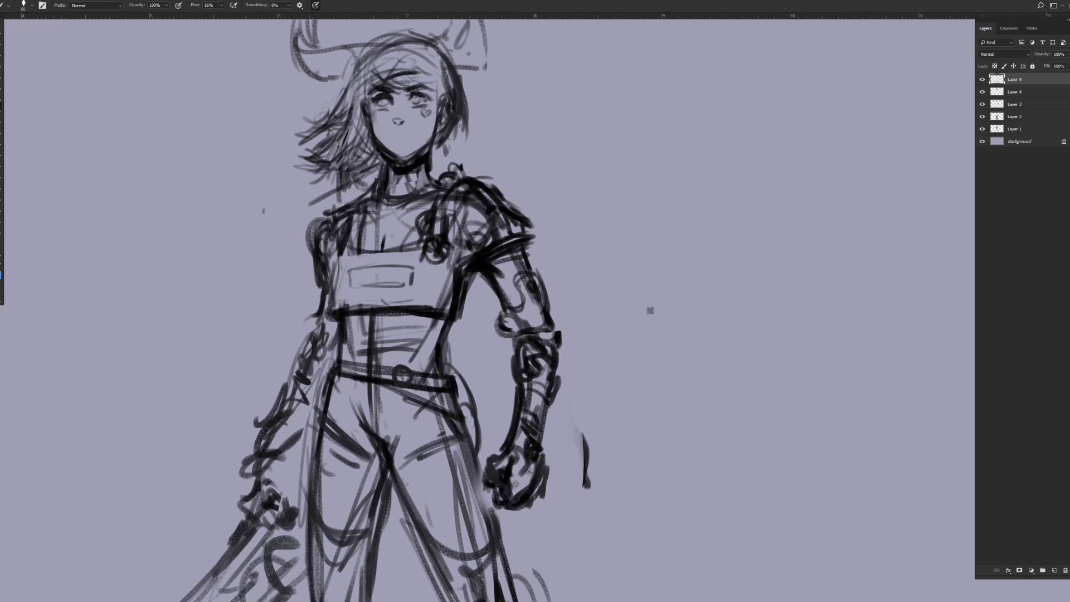
{"action": "left_click_drag", "start_coordinate": [351, 189], "coordinate": [361, 256]}
{"action": "mouse_move", "coordinate": [514, 285]}
{"action": "left_mouse_down"}
{"action": "mouse_move", "coordinate": [508, 167]}
{"action": "mouse_move", "coordinate": [509, 177]}
{"action": "left_mouse_up"}
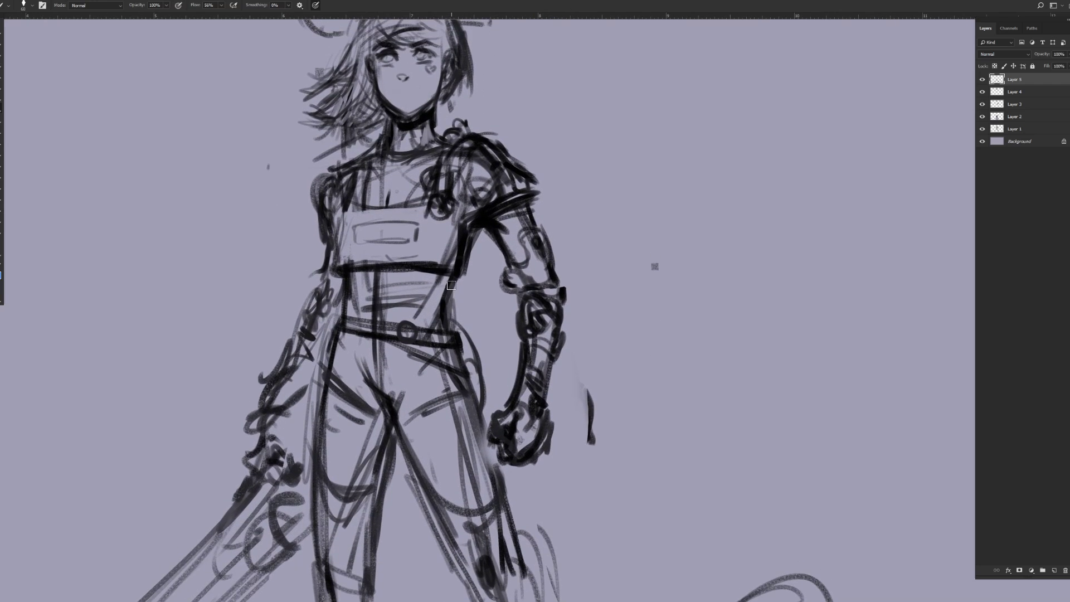
{"action": "key", "text": "ctrl+shift+h"}
{"action": "left_click", "coordinate": [0, 242]}
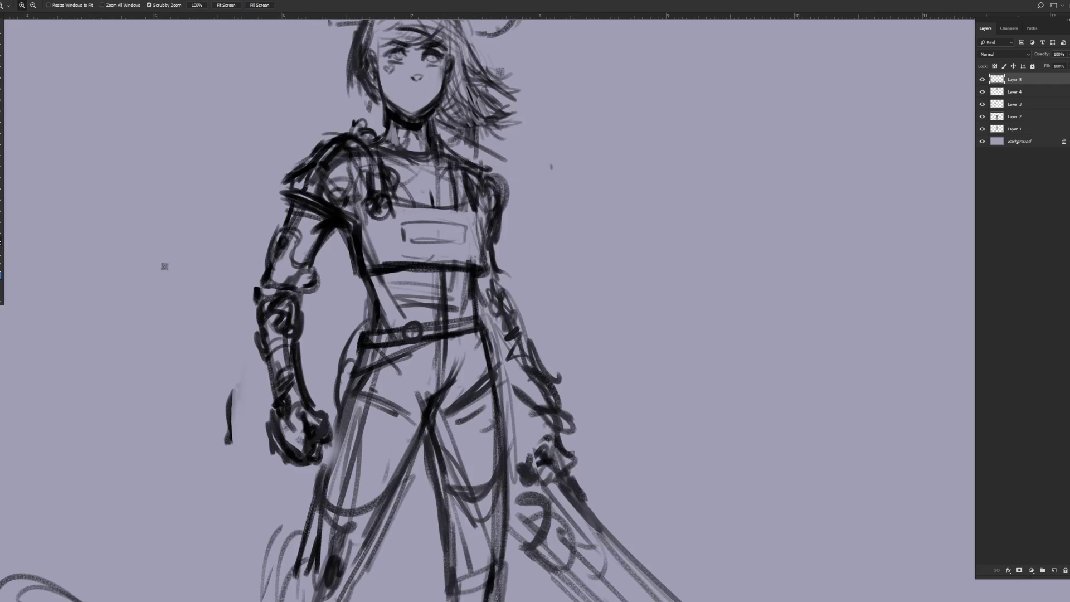
Step: Merge the sketch layers into one, lower its opacity and add a new layer above it for line art
{"action": "left_click", "coordinate": [215, 289], "text": "alt"}
{"action": "left_click_drag", "start_coordinate": [473, 229], "coordinate": [436, 119]}
{"action": "left_click_drag", "start_coordinate": [327, 189], "coordinate": [358, 277]}
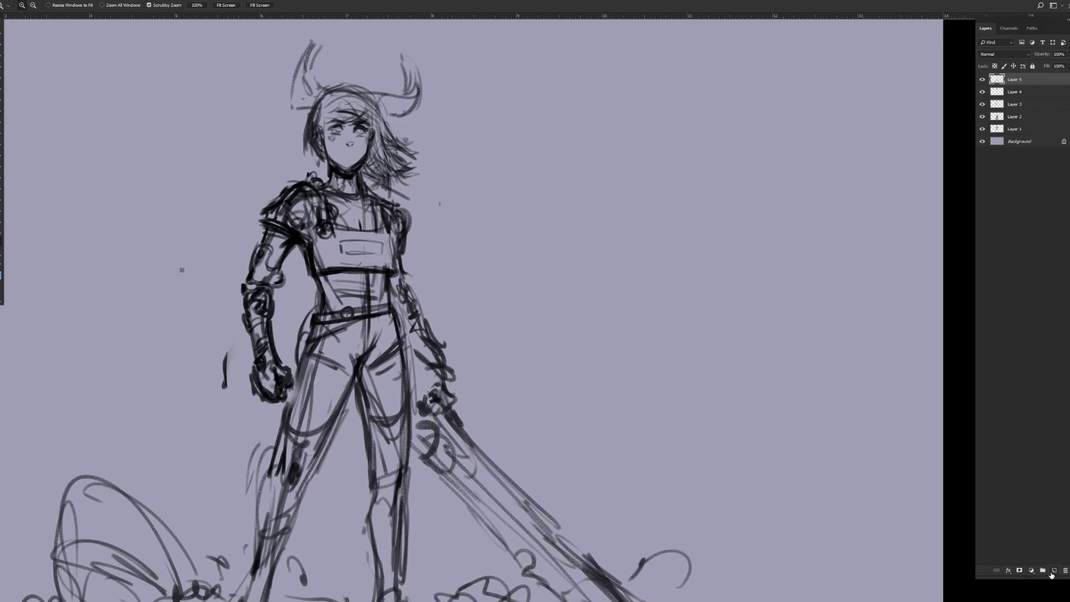
{"action": "left_click", "coordinate": [1016, 131], "text": "shift"}
{"action": "key", "text": "ctrl+e"}
{"action": "left_click", "coordinate": [1066, 55]}
{"action": "left_click_drag", "start_coordinate": [1053, 66], "coordinate": [1043, 66]}
{"action": "left_click", "coordinate": [1054, 571]}
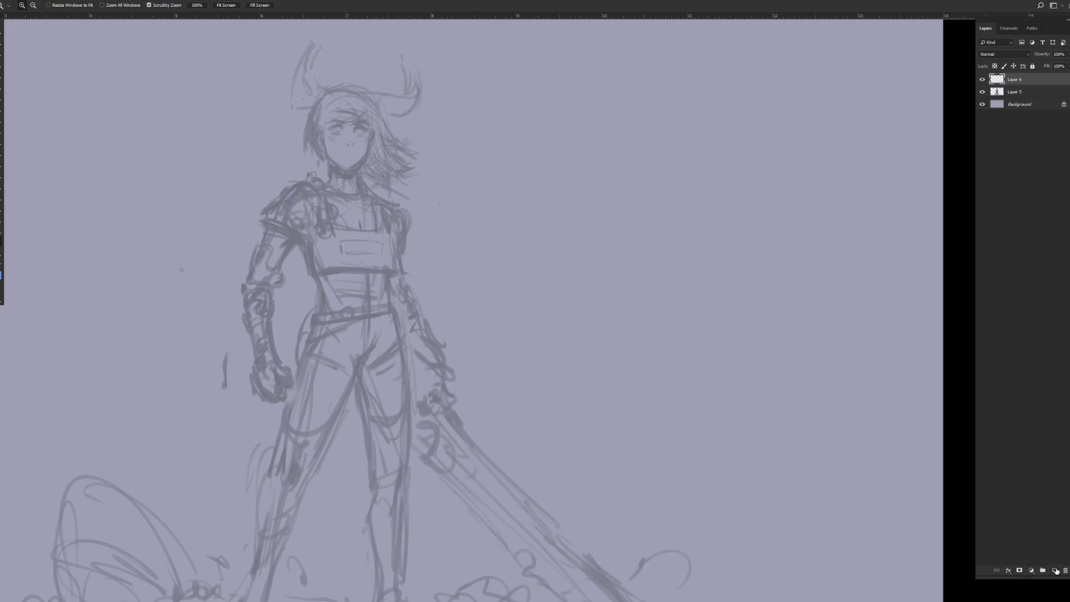
{"action": "key", "text": "b"}
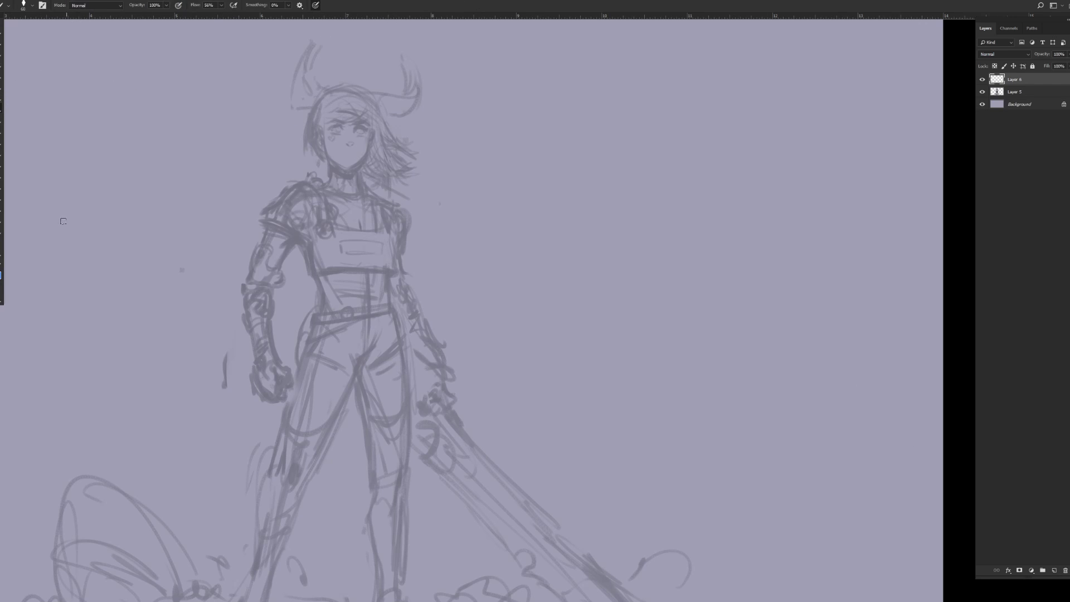
Step: Mirror the canvas horizontally
{"action": "key", "text": "z"}
{"action": "left_click", "coordinate": [294, 154]}
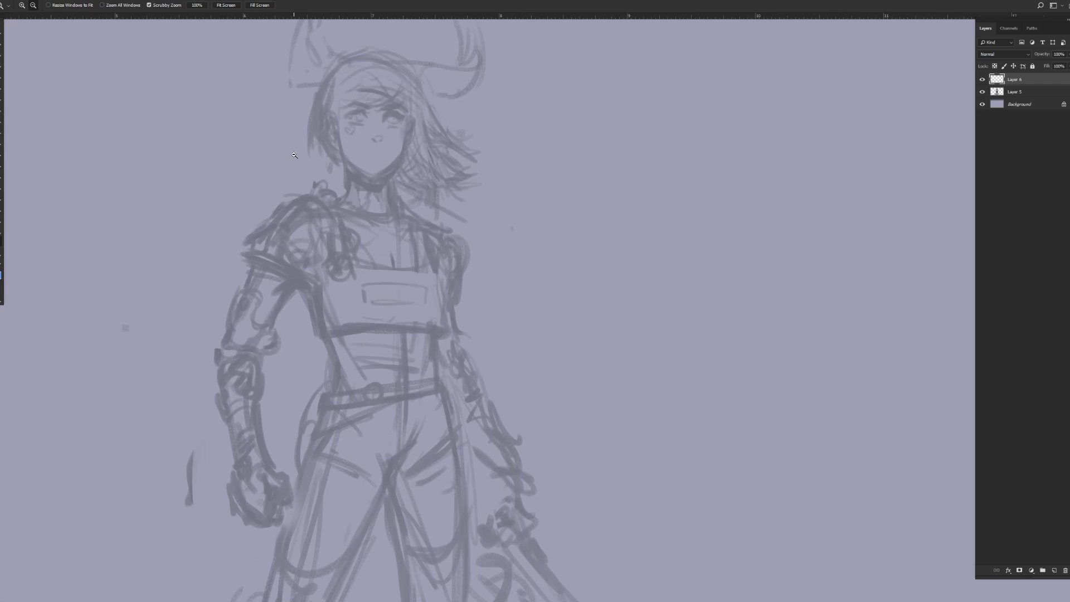
{"action": "key", "text": "alt+h"}
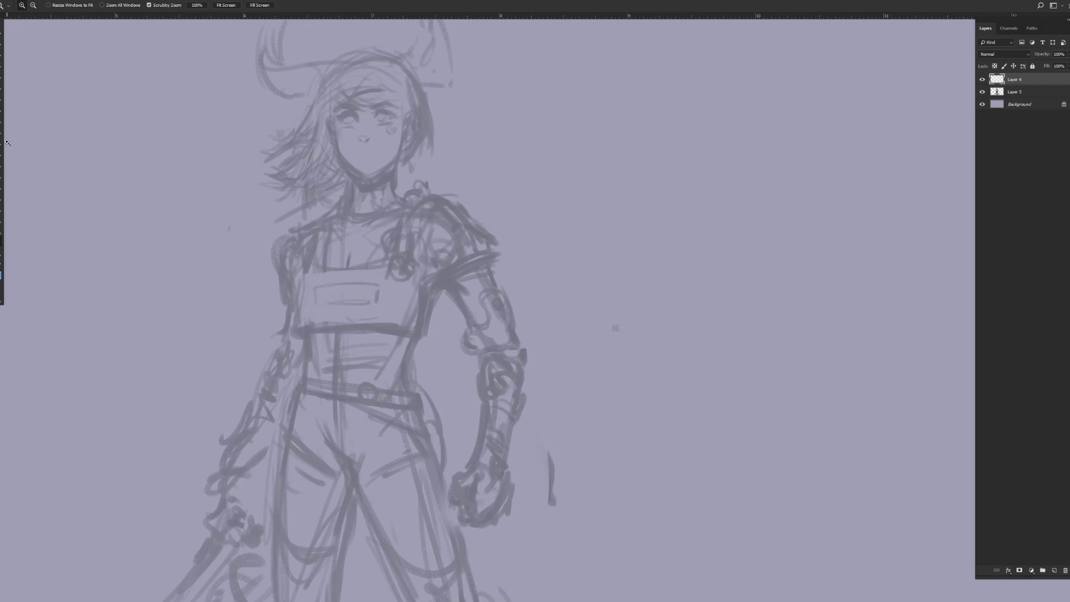
{"action": "key", "text": "b"}
{"action": "mouse_move", "coordinate": [200, 161]}
{"action": "left_mouse_down"}
{"action": "mouse_move", "coordinate": [272, 223]}
{"action": "mouse_move", "coordinate": [249, 187]}
{"action": "left_mouse_up"}
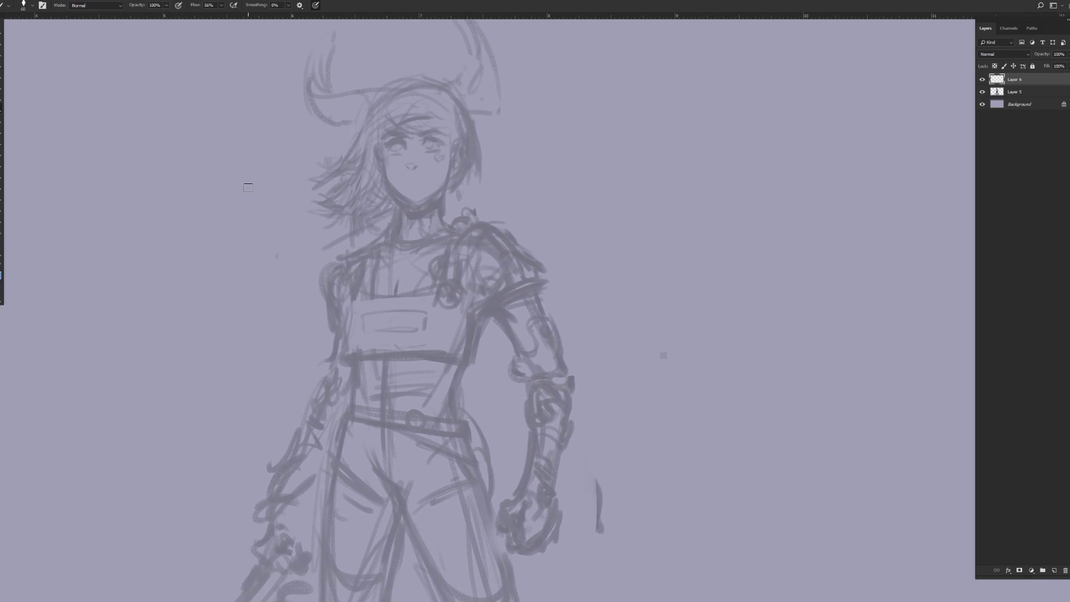
Step: Line the jaw and the sides of the neck on the new layer with a finer brush
{"action": "key", "text": "bracketleft"}
{"action": "key", "text": "bracketleft"}
{"action": "key", "text": "bracketleft"}
{"action": "key", "text": "bracketleft"}
{"action": "key", "text": "bracketleft"}
{"action": "left_click_drag", "start_coordinate": [385, 177], "coordinate": [421, 196]}
{"action": "mouse_move", "coordinate": [446, 181]}
{"action": "left_mouse_down"}
{"action": "mouse_move", "coordinate": [415, 202]}
{"action": "mouse_move", "coordinate": [448, 156]}
{"action": "left_mouse_up"}
{"action": "mouse_move", "coordinate": [397, 223]}
{"action": "left_mouse_down"}
{"action": "mouse_move", "coordinate": [443, 225]}
{"action": "mouse_move", "coordinate": [417, 199]}
{"action": "mouse_move", "coordinate": [398, 209]}
{"action": "mouse_move", "coordinate": [398, 181]}
{"action": "mouse_move", "coordinate": [417, 204]}
{"action": "mouse_move", "coordinate": [406, 192]}
{"action": "mouse_move", "coordinate": [416, 190]}
{"action": "mouse_move", "coordinate": [403, 204]}
{"action": "mouse_move", "coordinate": [411, 212]}
{"action": "mouse_move", "coordinate": [405, 205]}
{"action": "mouse_move", "coordinate": [428, 205]}
{"action": "mouse_move", "coordinate": [419, 215]}
{"action": "mouse_move", "coordinate": [443, 185]}
{"action": "mouse_move", "coordinate": [439, 204]}
{"action": "mouse_move", "coordinate": [453, 213]}
{"action": "mouse_move", "coordinate": [458, 232]}
{"action": "left_mouse_up"}
{"action": "key", "text": "]"}
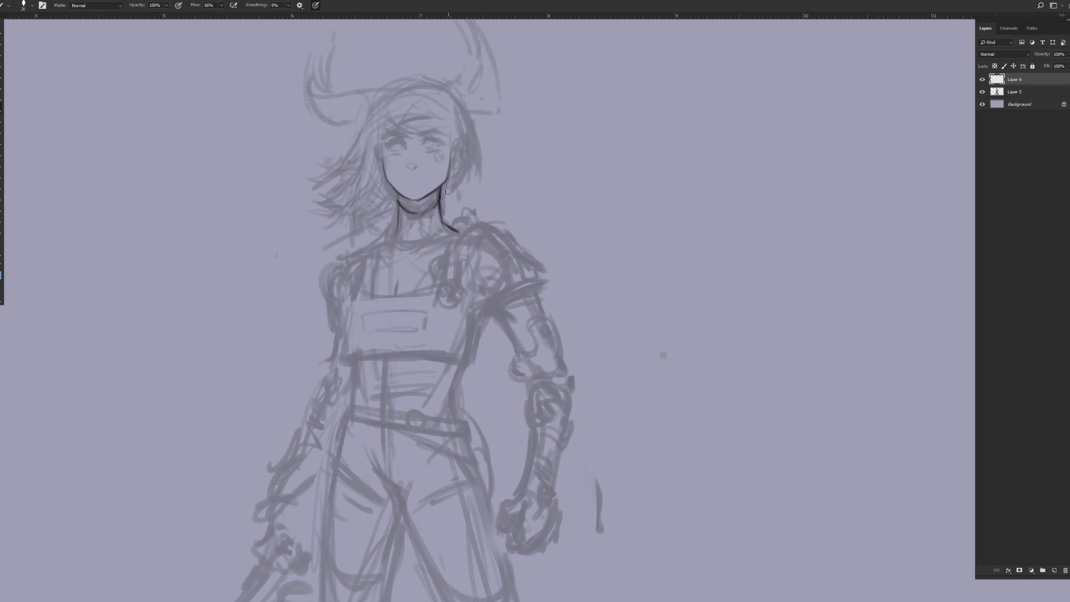
Step: Line the shoulder slope, neck tendons and collarbones below the neck
{"action": "left_click_drag", "start_coordinate": [392, 231], "coordinate": [366, 254]}
{"action": "left_click_drag", "start_coordinate": [398, 222], "coordinate": [401, 255]}
{"action": "mouse_move", "coordinate": [433, 223]}
{"action": "left_mouse_down"}
{"action": "mouse_move", "coordinate": [414, 254]}
{"action": "mouse_move", "coordinate": [372, 250]}
{"action": "mouse_move", "coordinate": [416, 254]}
{"action": "mouse_move", "coordinate": [447, 238]}
{"action": "left_mouse_up"}
{"action": "left_click_drag", "start_coordinate": [398, 198], "coordinate": [395, 228]}
Step: Line the ear on the windblown-hair side and both eyes
{"action": "left_click_drag", "start_coordinate": [374, 148], "coordinate": [381, 161]}
{"action": "mouse_move", "coordinate": [393, 142]}
{"action": "left_mouse_down"}
{"action": "mouse_move", "coordinate": [407, 142]}
{"action": "mouse_move", "coordinate": [393, 143]}
{"action": "left_mouse_up"}
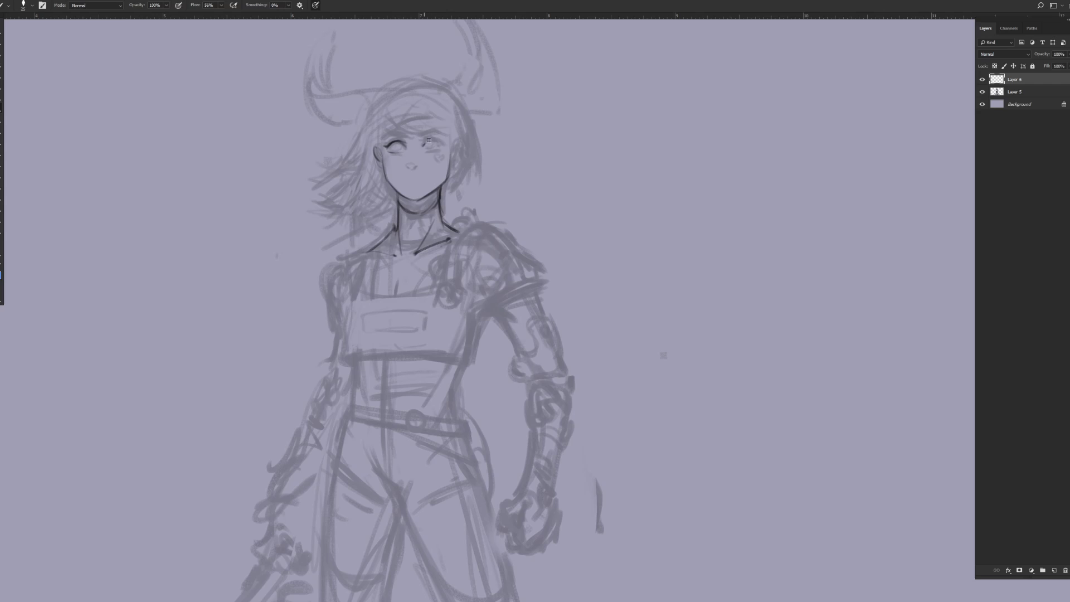
{"action": "left_click_drag", "start_coordinate": [425, 144], "coordinate": [438, 147]}
Step: Draw the swept fringe strands across the forehead and the hair parting
{"action": "mouse_move", "coordinate": [435, 119]}
{"action": "left_mouse_down"}
{"action": "mouse_move", "coordinate": [382, 144]}
{"action": "mouse_move", "coordinate": [411, 120]}
{"action": "mouse_move", "coordinate": [383, 144]}
{"action": "left_mouse_up"}
{"action": "left_click_drag", "start_coordinate": [404, 128], "coordinate": [390, 140]}
{"action": "left_click_drag", "start_coordinate": [443, 106], "coordinate": [420, 134]}
{"action": "left_click_drag", "start_coordinate": [443, 90], "coordinate": [449, 115]}
Step: Outline the hair on both sides of the head, including the long windblown strands
{"action": "left_click_drag", "start_coordinate": [394, 87], "coordinate": [340, 164]}
{"action": "mouse_move", "coordinate": [439, 84]}
{"action": "left_mouse_down"}
{"action": "mouse_move", "coordinate": [458, 112]}
{"action": "mouse_move", "coordinate": [365, 101]}
{"action": "mouse_move", "coordinate": [467, 102]}
{"action": "mouse_move", "coordinate": [410, 89]}
{"action": "mouse_move", "coordinate": [471, 148]}
{"action": "mouse_move", "coordinate": [442, 90]}
{"action": "mouse_move", "coordinate": [473, 151]}
{"action": "left_mouse_up"}
{"action": "mouse_move", "coordinate": [458, 107]}
{"action": "left_mouse_down"}
{"action": "mouse_move", "coordinate": [474, 162]}
{"action": "mouse_move", "coordinate": [458, 180]}
{"action": "mouse_move", "coordinate": [466, 158]}
{"action": "mouse_move", "coordinate": [443, 197]}
{"action": "mouse_move", "coordinate": [478, 165]}
{"action": "left_mouse_up"}
{"action": "key", "text": "bracketleft"}
{"action": "left_click_drag", "start_coordinate": [362, 149], "coordinate": [319, 207]}
{"action": "left_click_drag", "start_coordinate": [353, 173], "coordinate": [304, 228]}
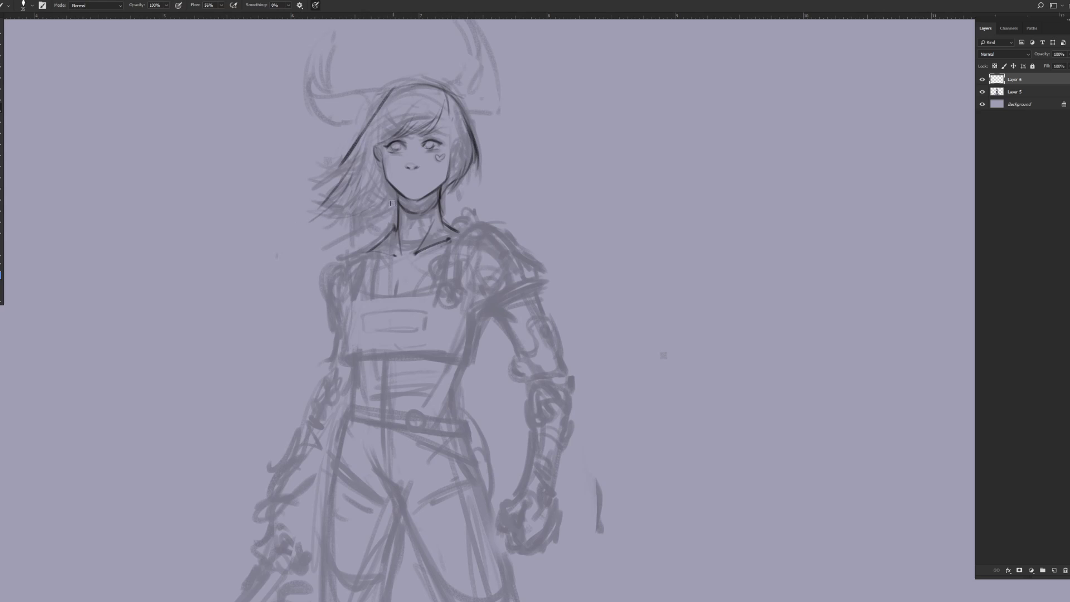
Step: Add more tapering strands to the windblown hair down to the shoulder
{"action": "mouse_move", "coordinate": [396, 202]}
{"action": "left_mouse_down"}
{"action": "mouse_move", "coordinate": [378, 216]}
{"action": "mouse_move", "coordinate": [390, 197]}
{"action": "mouse_move", "coordinate": [365, 223]}
{"action": "mouse_move", "coordinate": [388, 201]}
{"action": "mouse_move", "coordinate": [379, 200]}
{"action": "mouse_move", "coordinate": [361, 234]}
{"action": "left_mouse_up"}
{"action": "mouse_move", "coordinate": [376, 114]}
{"action": "left_mouse_down"}
{"action": "mouse_move", "coordinate": [327, 211]}
{"action": "mouse_move", "coordinate": [381, 100]}
{"action": "mouse_move", "coordinate": [321, 196]}
{"action": "mouse_move", "coordinate": [352, 143]}
{"action": "mouse_move", "coordinate": [349, 169]}
{"action": "mouse_move", "coordinate": [360, 165]}
{"action": "mouse_move", "coordinate": [339, 225]}
{"action": "left_mouse_up"}
{"action": "left_click_drag", "start_coordinate": [350, 177], "coordinate": [334, 239]}
{"action": "left_click_drag", "start_coordinate": [390, 209], "coordinate": [359, 231]}
{"action": "key", "text": "["}
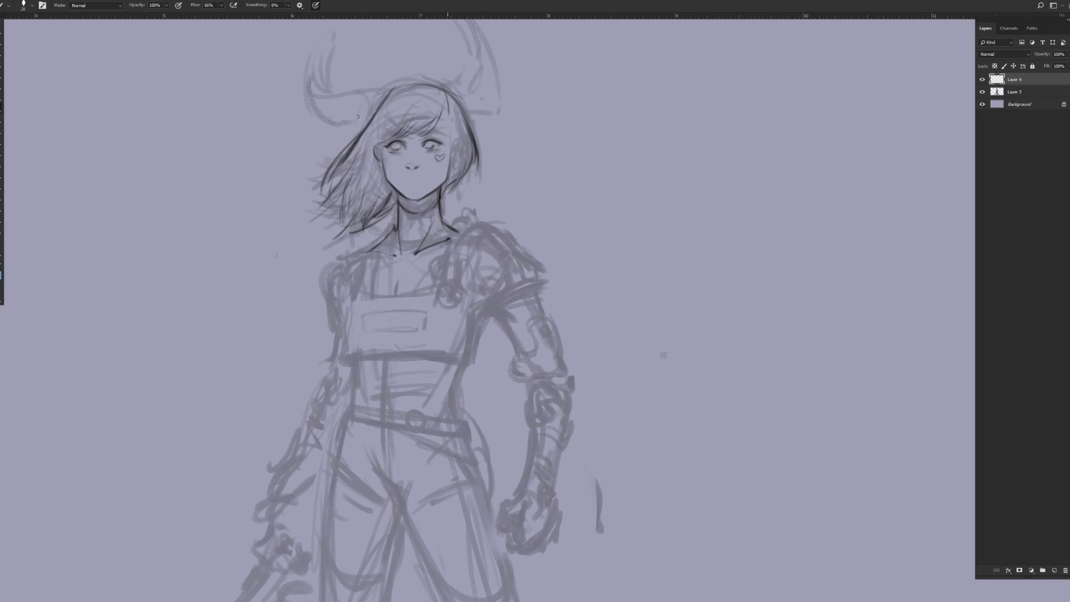
Step: Reinforce the crown of the hair and line the ear on the pauldron side with a finer brush
{"action": "mouse_move", "coordinate": [390, 88]}
{"action": "left_mouse_down"}
{"action": "mouse_move", "coordinate": [363, 129]}
{"action": "mouse_move", "coordinate": [421, 81]}
{"action": "left_mouse_up"}
{"action": "left_click_drag", "start_coordinate": [461, 138], "coordinate": [450, 154]}
{"action": "left_click_drag", "start_coordinate": [453, 142], "coordinate": [453, 162]}
Step: Outline both shoulders and the rounded contours of the chest, enlarging the brush for the chest
{"action": "left_click_drag", "start_coordinate": [365, 250], "coordinate": [335, 286]}
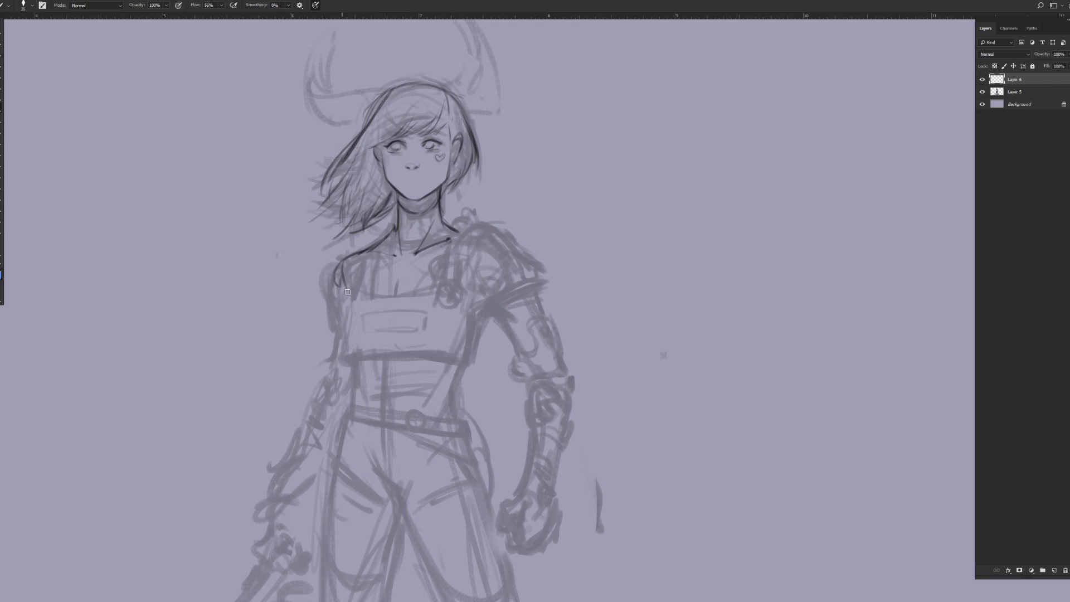
{"action": "mouse_move", "coordinate": [458, 233]}
{"action": "left_mouse_down"}
{"action": "mouse_move", "coordinate": [507, 245]}
{"action": "mouse_move", "coordinate": [477, 279]}
{"action": "mouse_move", "coordinate": [491, 247]}
{"action": "mouse_move", "coordinate": [507, 296]}
{"action": "mouse_move", "coordinate": [478, 300]}
{"action": "left_mouse_up"}
{"action": "key", "text": "]"}
{"action": "mouse_move", "coordinate": [359, 281]}
{"action": "left_mouse_down"}
{"action": "mouse_move", "coordinate": [344, 313]}
{"action": "mouse_move", "coordinate": [360, 327]}
{"action": "mouse_move", "coordinate": [362, 280]}
{"action": "mouse_move", "coordinate": [358, 349]}
{"action": "mouse_move", "coordinate": [345, 322]}
{"action": "mouse_move", "coordinate": [420, 332]}
{"action": "mouse_move", "coordinate": [397, 336]}
{"action": "left_mouse_up"}
{"action": "key", "text": "]"}
{"action": "mouse_move", "coordinate": [390, 347]}
{"action": "left_mouse_down"}
{"action": "mouse_move", "coordinate": [435, 346]}
{"action": "mouse_move", "coordinate": [458, 335]}
{"action": "mouse_move", "coordinate": [460, 315]}
{"action": "left_mouse_up"}
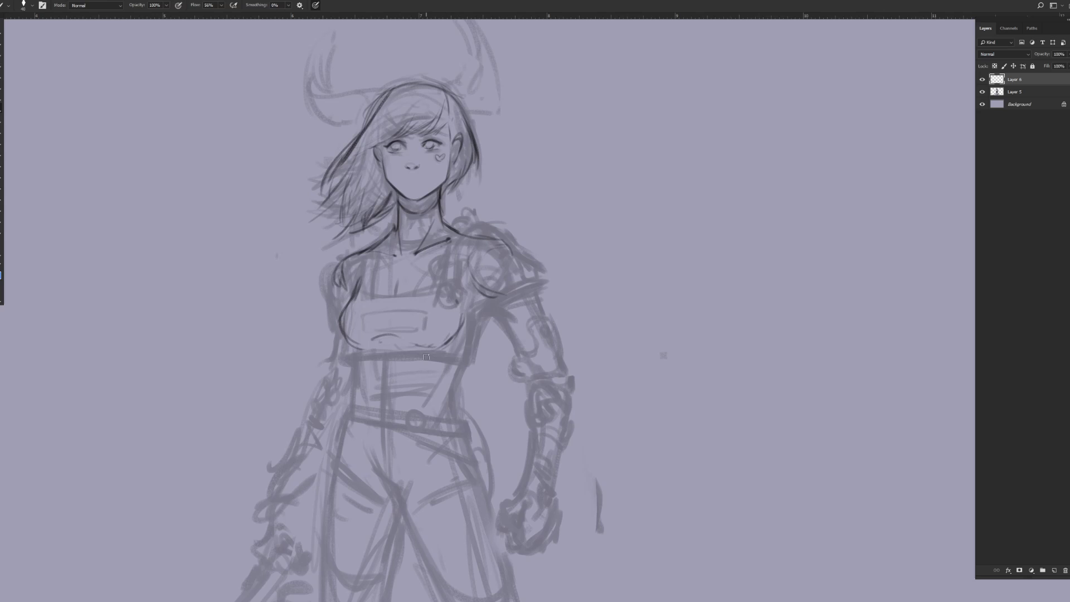
Step: Draw the layered shoulder pauldron with its rim and inner plate lines on the free arm
{"action": "key", "text": "["}
{"action": "mouse_move", "coordinate": [490, 220]}
{"action": "left_mouse_down"}
{"action": "mouse_move", "coordinate": [449, 262]}
{"action": "mouse_move", "coordinate": [459, 289]}
{"action": "left_mouse_up"}
{"action": "mouse_move", "coordinate": [451, 252]}
{"action": "left_mouse_down"}
{"action": "mouse_move", "coordinate": [442, 273]}
{"action": "mouse_move", "coordinate": [469, 324]}
{"action": "mouse_move", "coordinate": [540, 290]}
{"action": "left_mouse_up"}
{"action": "key", "text": "["}
{"action": "mouse_move", "coordinate": [486, 311]}
{"action": "left_mouse_down"}
{"action": "mouse_move", "coordinate": [546, 282]}
{"action": "mouse_move", "coordinate": [545, 292]}
{"action": "left_mouse_up"}
{"action": "left_click_drag", "start_coordinate": [481, 221], "coordinate": [541, 277]}
{"action": "mouse_move", "coordinate": [503, 239]}
{"action": "left_mouse_down"}
{"action": "mouse_move", "coordinate": [461, 274]}
{"action": "mouse_move", "coordinate": [483, 287]}
{"action": "mouse_move", "coordinate": [477, 275]}
{"action": "mouse_move", "coordinate": [519, 270]}
{"action": "left_mouse_up"}
{"action": "key", "text": "]"}
Step: Line the choker around the neck
{"action": "mouse_move", "coordinate": [400, 215]}
{"action": "left_mouse_down"}
{"action": "mouse_move", "coordinate": [401, 233]}
{"action": "mouse_move", "coordinate": [399, 224]}
{"action": "left_mouse_up"}
{"action": "key", "text": "["}
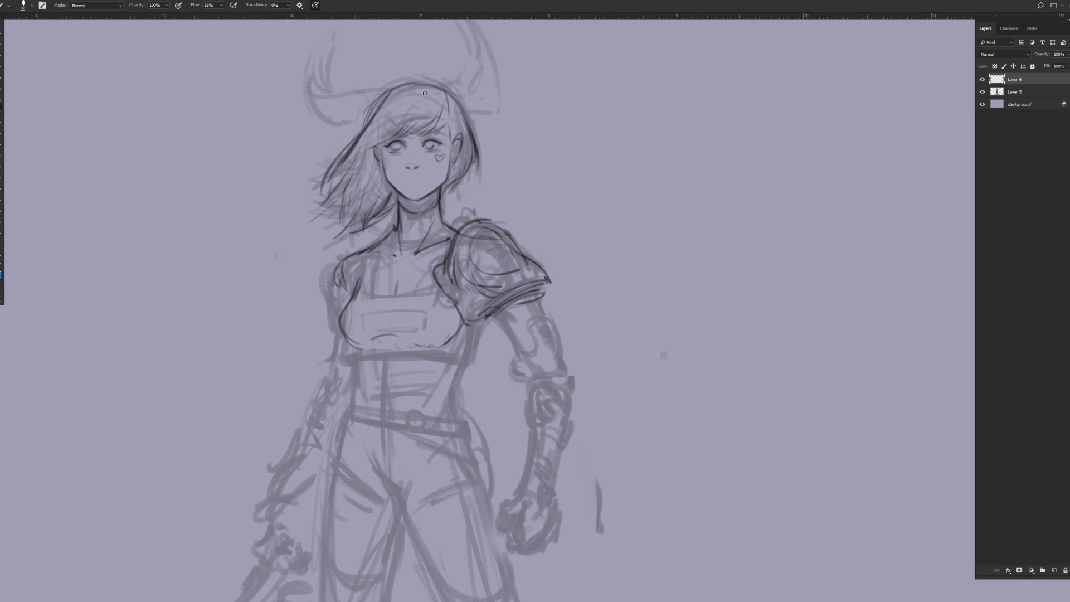
{"action": "mouse_move", "coordinate": [399, 227]}
{"action": "left_mouse_down"}
{"action": "mouse_move", "coordinate": [435, 219]}
{"action": "mouse_move", "coordinate": [427, 234]}
{"action": "left_mouse_up"}
Step: Draw the top's neckline and the rectangular chest panel with a larger brush
{"action": "key", "text": "]"}
{"action": "key", "text": "]"}
{"action": "left_click_drag", "start_coordinate": [398, 282], "coordinate": [396, 292]}
{"action": "left_click_drag", "start_coordinate": [370, 252], "coordinate": [361, 275]}
{"action": "mouse_move", "coordinate": [400, 194]}
{"action": "left_mouse_down"}
{"action": "mouse_move", "coordinate": [397, 202]}
{"action": "mouse_move", "coordinate": [441, 219]}
{"action": "left_mouse_up"}
{"action": "mouse_move", "coordinate": [365, 315]}
{"action": "left_mouse_down"}
{"action": "mouse_move", "coordinate": [403, 312]}
{"action": "mouse_move", "coordinate": [365, 324]}
{"action": "mouse_move", "coordinate": [384, 330]}
{"action": "mouse_move", "coordinate": [372, 332]}
{"action": "mouse_move", "coordinate": [423, 326]}
{"action": "left_mouse_up"}
{"action": "mouse_move", "coordinate": [362, 281]}
{"action": "left_mouse_down"}
{"action": "mouse_move", "coordinate": [373, 295]}
{"action": "mouse_move", "coordinate": [430, 290]}
{"action": "left_mouse_up"}
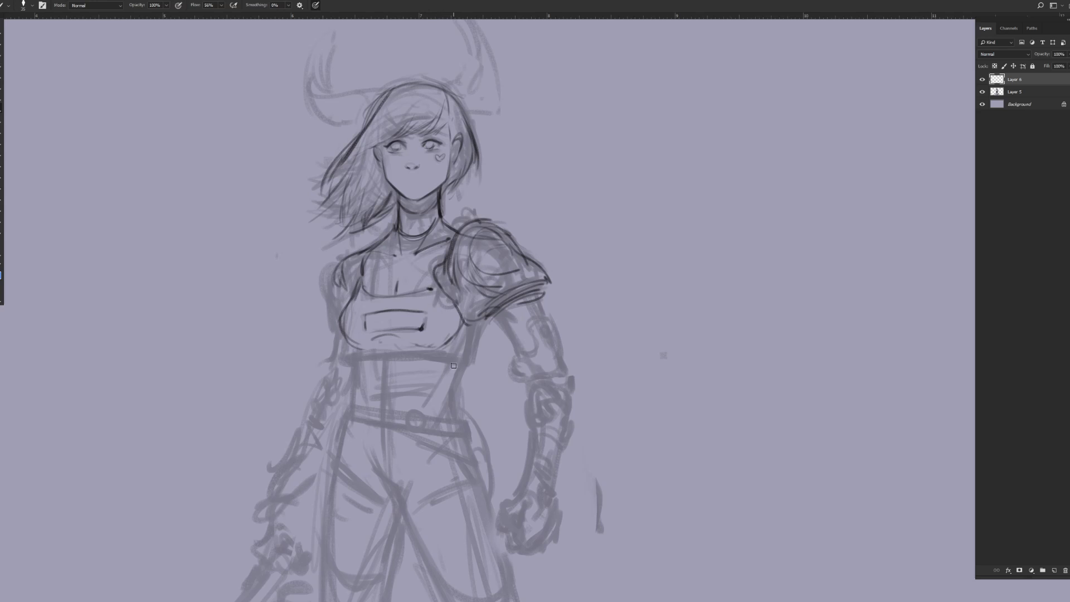
Step: Darken the top's shoulder straps and add a pendant necklace below the choker
{"action": "left_click_drag", "start_coordinate": [374, 256], "coordinate": [376, 298]}
{"action": "left_click_drag", "start_coordinate": [369, 255], "coordinate": [375, 295]}
{"action": "mouse_move", "coordinate": [449, 235]}
{"action": "left_mouse_down"}
{"action": "mouse_move", "coordinate": [439, 264]}
{"action": "mouse_move", "coordinate": [448, 243]}
{"action": "left_mouse_up"}
{"action": "left_click_drag", "start_coordinate": [438, 281], "coordinate": [431, 293]}
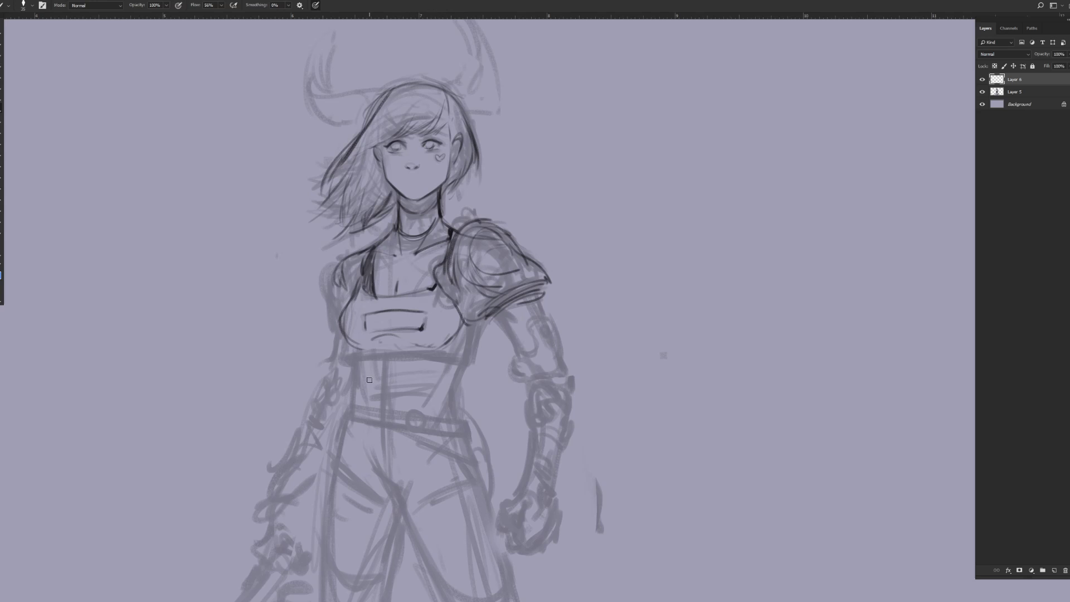
{"action": "left_click_drag", "start_coordinate": [409, 237], "coordinate": [403, 268]}
{"action": "mouse_move", "coordinate": [397, 271]}
{"action": "left_mouse_down"}
{"action": "mouse_move", "coordinate": [440, 219]}
{"action": "mouse_move", "coordinate": [436, 231]}
{"action": "left_mouse_up"}
Step: Thicken the eyebrow on the pauldron side and add loose strands to the hair outline
{"action": "key", "text": "bracketleft"}
{"action": "left_click_drag", "start_coordinate": [418, 137], "coordinate": [440, 135]}
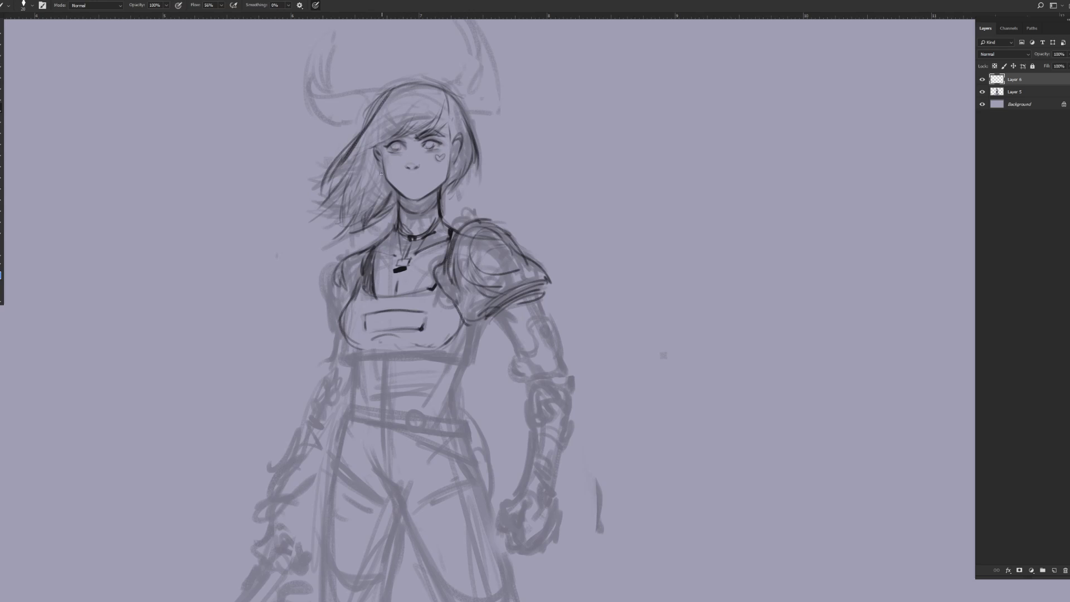
{"action": "mouse_move", "coordinate": [383, 179]}
{"action": "left_mouse_down"}
{"action": "mouse_move", "coordinate": [377, 195]}
{"action": "mouse_move", "coordinate": [394, 207]}
{"action": "left_mouse_up"}
{"action": "mouse_move", "coordinate": [438, 89]}
{"action": "left_mouse_down"}
{"action": "mouse_move", "coordinate": [365, 133]}
{"action": "mouse_move", "coordinate": [379, 132]}
{"action": "mouse_move", "coordinate": [407, 110]}
{"action": "mouse_move", "coordinate": [328, 146]}
{"action": "left_mouse_up"}
{"action": "key", "text": "bracketright"}
{"action": "left_click_drag", "start_coordinate": [473, 154], "coordinate": [477, 175]}
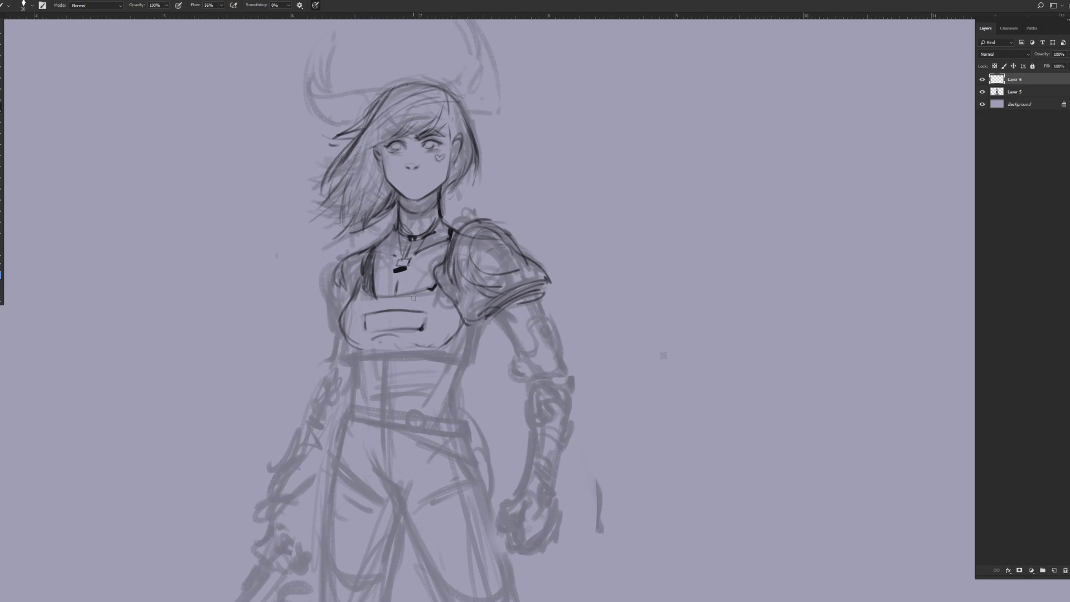
Step: Reinforce the hair around the head with a larger brush and draw the mouth
{"action": "key", "text": "bracketright"}
{"action": "left_click_drag", "start_coordinate": [458, 109], "coordinate": [478, 174]}
{"action": "mouse_move", "coordinate": [380, 100]}
{"action": "left_mouse_down"}
{"action": "mouse_move", "coordinate": [330, 147]}
{"action": "mouse_move", "coordinate": [432, 83]}
{"action": "mouse_move", "coordinate": [473, 156]}
{"action": "left_mouse_up"}
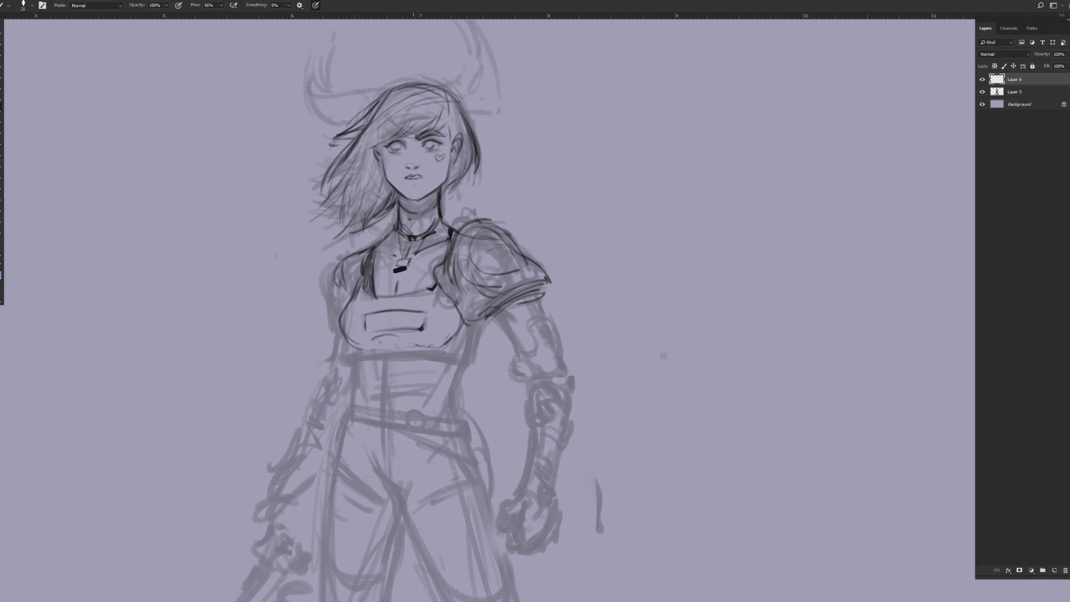
Step: Refine the lips and chin, and shade the neck under the jaw with varying brush sizes
{"action": "key", "text": "bracketleft"}
{"action": "key", "text": "bracketright"}
{"action": "left_click", "coordinate": [409, 189], "text": "alt"}
{"action": "key", "text": "bracketleft"}
{"action": "key", "text": "bracketleft"}
{"action": "mouse_move", "coordinate": [446, 225]}
{"action": "left_mouse_down"}
{"action": "mouse_move", "coordinate": [441, 207]}
{"action": "mouse_move", "coordinate": [423, 219]}
{"action": "left_mouse_up"}
{"action": "left_click_drag", "start_coordinate": [434, 211], "coordinate": [418, 224]}
{"action": "key", "text": "bracketright"}
{"action": "key", "text": "bracketright"}
{"action": "key", "text": "bracketright"}
{"action": "key", "text": "bracketright"}
{"action": "mouse_move", "coordinate": [382, 160]}
{"action": "left_mouse_down"}
{"action": "mouse_move", "coordinate": [394, 191]}
{"action": "mouse_move", "coordinate": [385, 186]}
{"action": "left_mouse_up"}
Step: Lasso the head, place it on its own layer and adjust its size with Free Transform
{"action": "key", "text": "l"}
{"action": "mouse_move", "coordinate": [424, 43]}
{"action": "left_mouse_down"}
{"action": "mouse_move", "coordinate": [351, 243]}
{"action": "mouse_move", "coordinate": [490, 168]}
{"action": "mouse_move", "coordinate": [502, 140]}
{"action": "mouse_move", "coordinate": [490, 96]}
{"action": "left_mouse_up"}
{"action": "key", "text": "ctrl+j"}
{"action": "right_click", "coordinate": [471, 69]}
{"action": "left_click", "coordinate": [502, 141]}
{"action": "left_click_drag", "start_coordinate": [505, 251], "coordinate": [455, 236]}
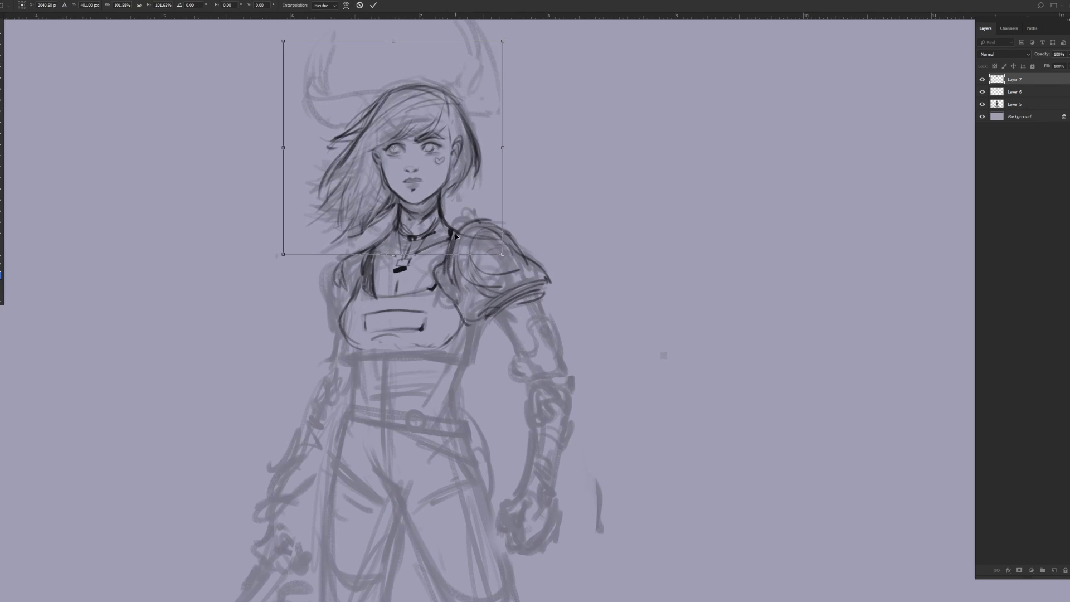
{"action": "key", "text": "Return"}
{"action": "key", "text": "l"}
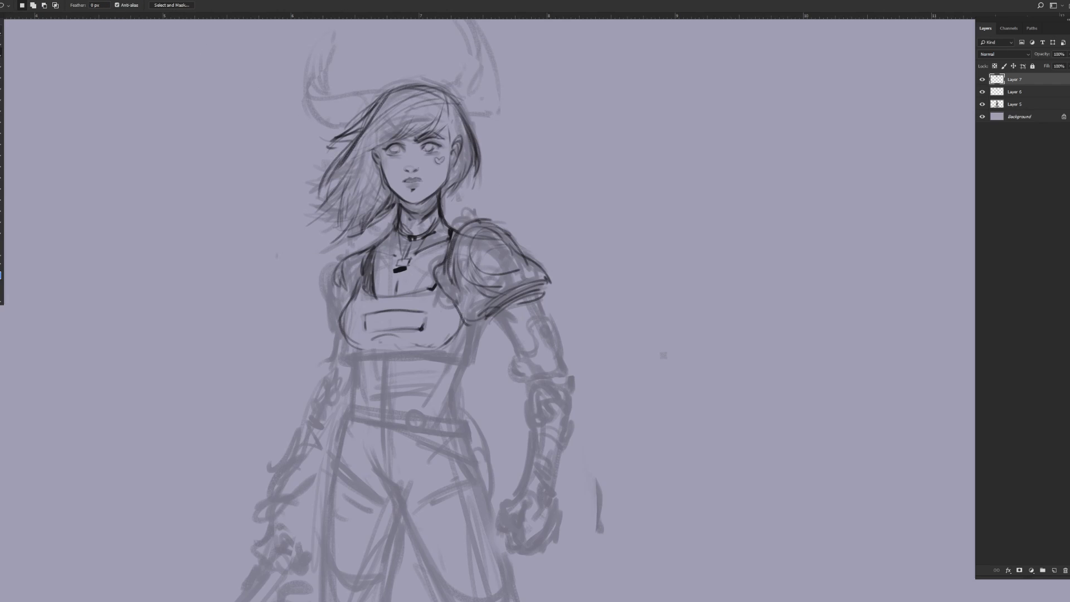
Step: Draw the lower hem of the cropped top across the ribs
{"action": "key", "text": "z"}
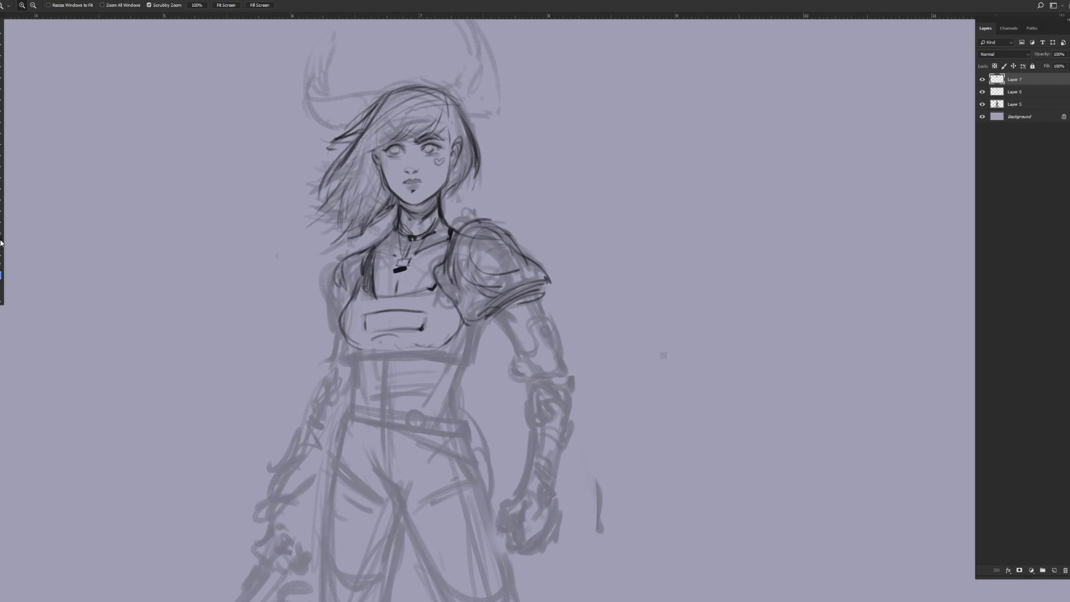
{"action": "left_click", "coordinate": [376, 272], "text": "alt"}
{"action": "left_click_drag", "start_coordinate": [362, 203], "coordinate": [360, 175]}
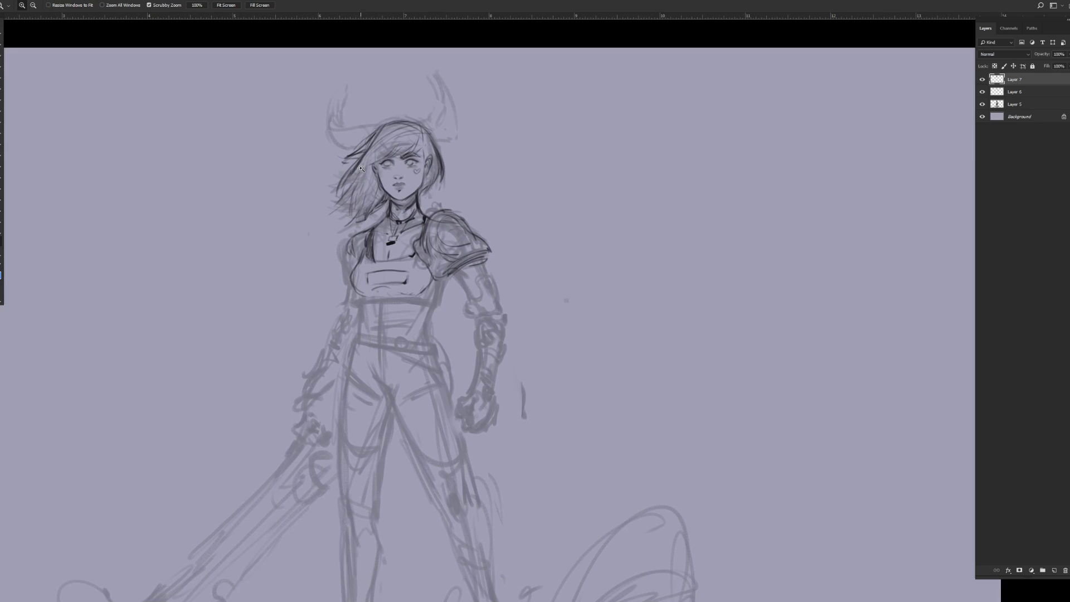
{"action": "key", "text": "b"}
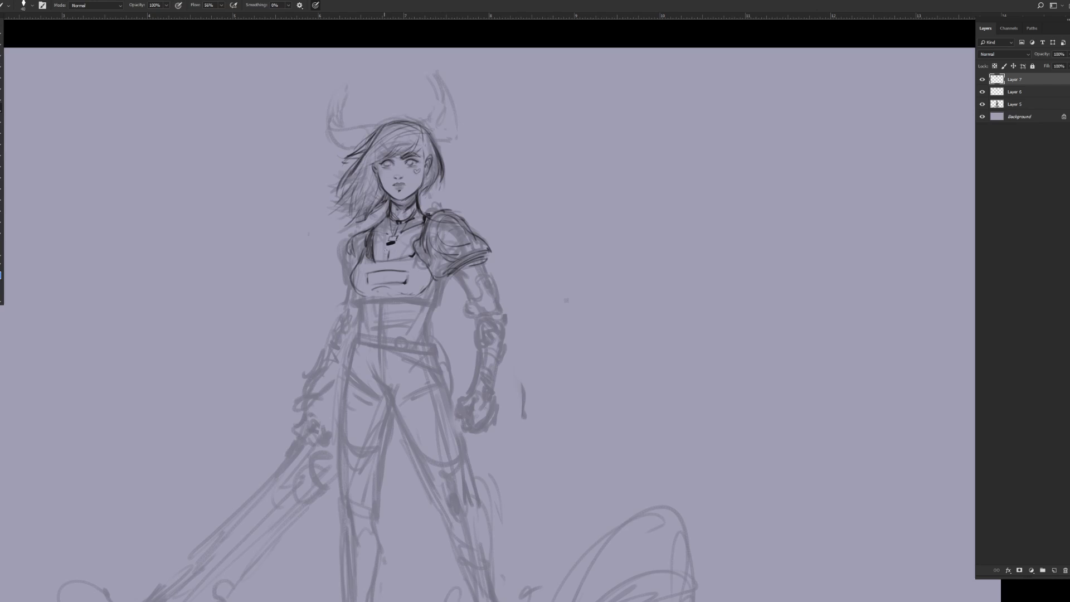
{"action": "key", "text": "bracketleft"}
{"action": "key", "text": "alt"}
{"action": "key", "text": "bracketright"}
{"action": "left_click_drag", "start_coordinate": [358, 304], "coordinate": [436, 302]}
{"action": "key", "text": "bracketleft"}
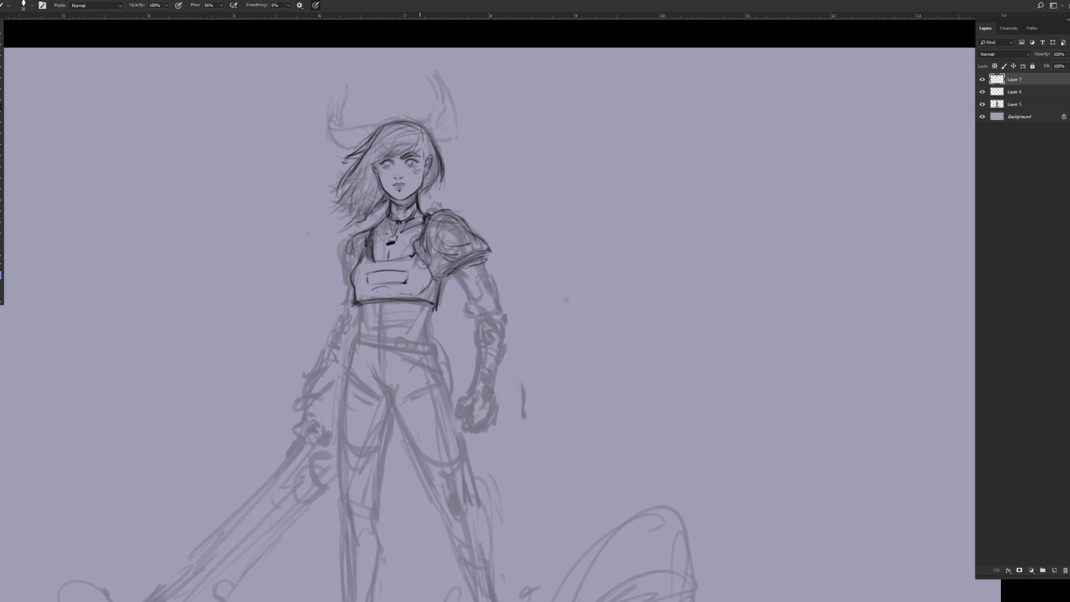
Step: Line both sides of the waist and reinforce the underside of the top's hem with a larger brush
{"action": "mouse_move", "coordinate": [361, 307]}
{"action": "left_mouse_down"}
{"action": "mouse_move", "coordinate": [363, 334]}
{"action": "mouse_move", "coordinate": [362, 312]}
{"action": "left_mouse_up"}
{"action": "key", "text": "bracketright"}
{"action": "key", "text": "bracketright"}
{"action": "mouse_move", "coordinate": [431, 321]}
{"action": "left_mouse_down"}
{"action": "mouse_move", "coordinate": [433, 305]}
{"action": "mouse_move", "coordinate": [428, 330]}
{"action": "left_mouse_up"}
{"action": "left_click_drag", "start_coordinate": [365, 303], "coordinate": [428, 307]}
Step: Merge the head layer into the line-art layer and erase the fold marks below the chest panel
{"action": "key", "text": "e"}
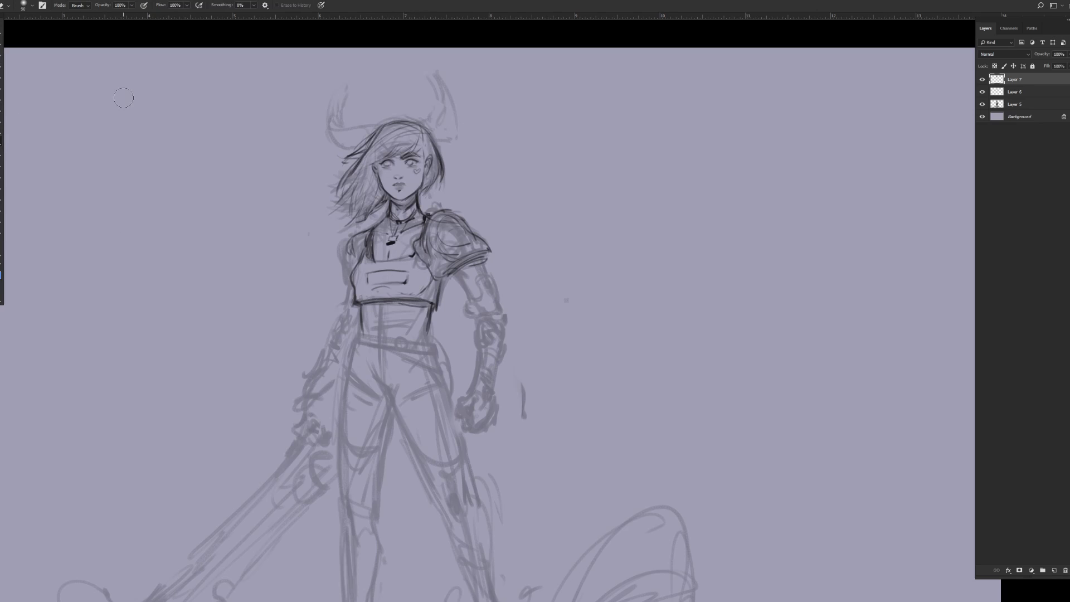
{"action": "key", "text": "bracketleft"}
{"action": "key", "text": "bracketleft"}
{"action": "key", "text": "ctrl"}
{"action": "key", "text": "ctrl+e"}
{"action": "key", "text": "ctrl+e"}
{"action": "key", "text": "ctrl+shift+alt+n"}
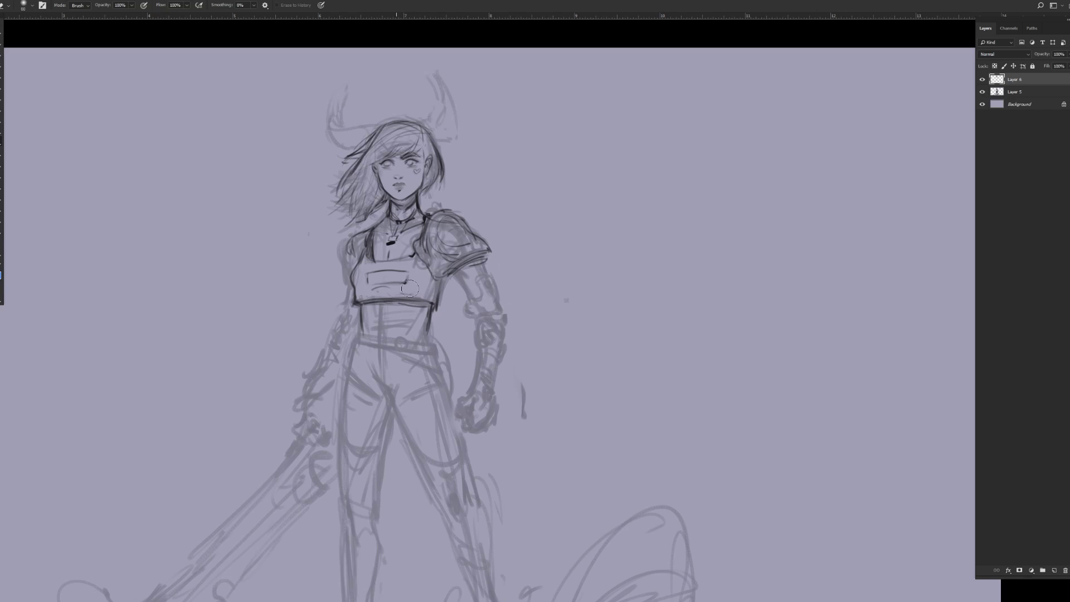
{"action": "mouse_move", "coordinate": [374, 289]}
{"action": "left_mouse_down"}
{"action": "mouse_move", "coordinate": [470, 266]}
{"action": "mouse_move", "coordinate": [358, 281]}
{"action": "left_mouse_up"}
{"action": "key", "text": "b"}
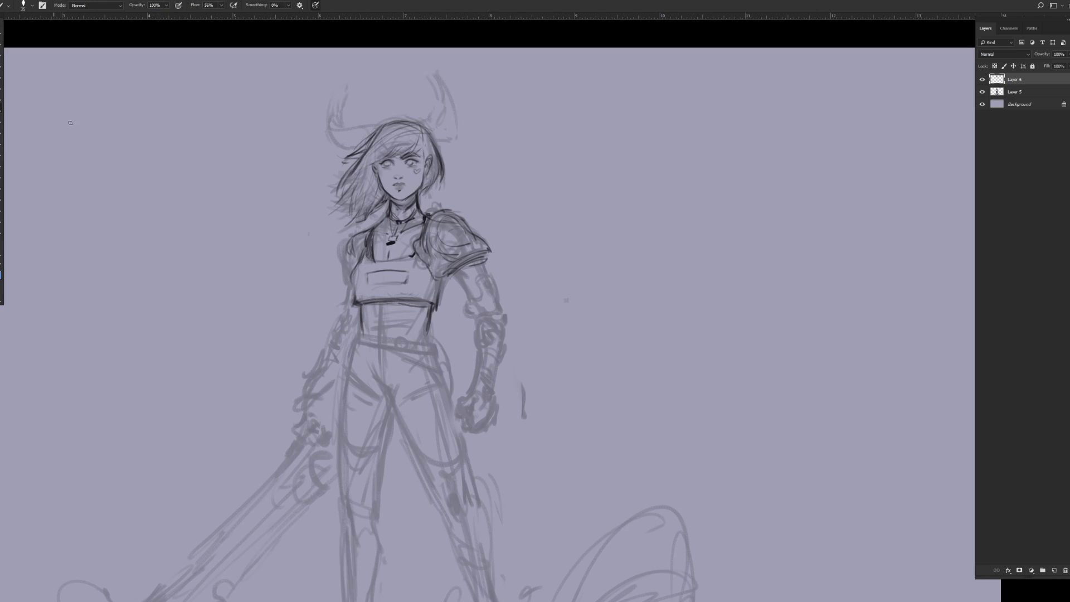
Step: Line the sword-side edge of the chest and the free upper arm below the pauldron
{"action": "left_click_drag", "start_coordinate": [353, 272], "coordinate": [352, 301]}
{"action": "key", "text": "]"}
{"action": "mouse_move", "coordinate": [451, 273]}
{"action": "left_mouse_down"}
{"action": "mouse_move", "coordinate": [460, 281]}
{"action": "mouse_move", "coordinate": [466, 295]}
{"action": "mouse_move", "coordinate": [482, 289]}
{"action": "mouse_move", "coordinate": [469, 299]}
{"action": "mouse_move", "coordinate": [489, 275]}
{"action": "left_mouse_up"}
{"action": "key", "text": "]"}
Step: Add thin hair locks hanging beside both ears
{"action": "key", "text": "["}
{"action": "key", "text": "]"}
{"action": "left_click_drag", "start_coordinate": [428, 164], "coordinate": [422, 208]}
{"action": "left_click_drag", "start_coordinate": [376, 171], "coordinate": [380, 207]}
Step: Darken the chest edge beneath the pauldron and line the sword-side shoulder and armpit
{"action": "key", "text": "bracketright"}
{"action": "key", "text": "bracketright"}
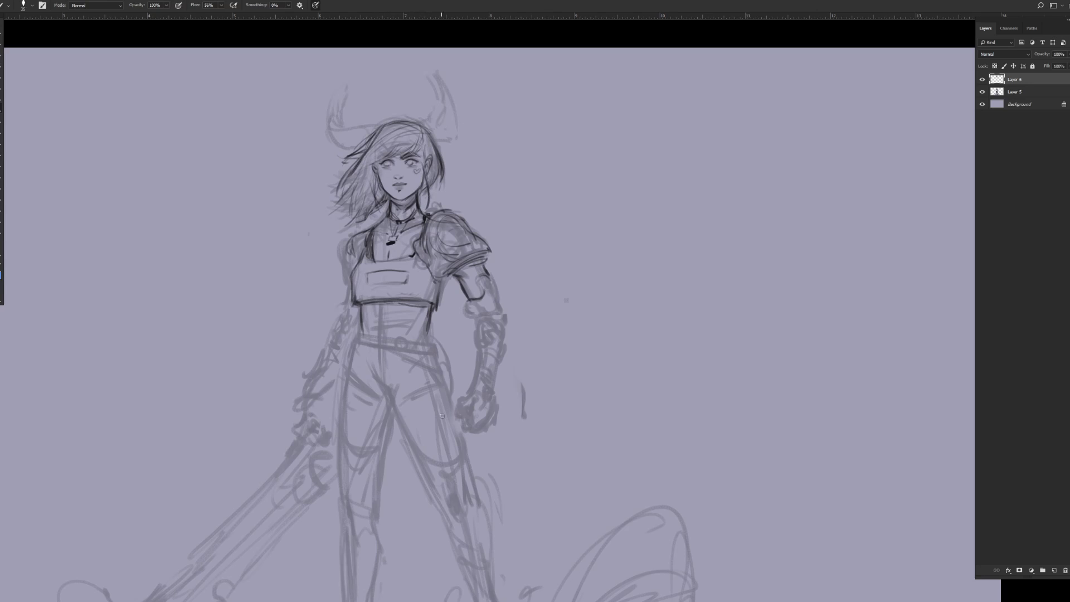
{"action": "left_click_drag", "start_coordinate": [435, 261], "coordinate": [427, 281]}
{"action": "left_click_drag", "start_coordinate": [436, 276], "coordinate": [426, 284]}
{"action": "key", "text": "bracketleft"}
{"action": "mouse_move", "coordinate": [366, 235]}
{"action": "left_mouse_down"}
{"action": "mouse_move", "coordinate": [356, 263]}
{"action": "mouse_move", "coordinate": [355, 242]}
{"action": "mouse_move", "coordinate": [422, 220]}
{"action": "mouse_move", "coordinate": [353, 265]}
{"action": "left_mouse_up"}
Step: Line the sword arm's elbow, forearm and glove cuff with a larger brush
{"action": "key", "text": "bracketright"}
{"action": "mouse_move", "coordinate": [351, 304]}
{"action": "left_mouse_down"}
{"action": "mouse_move", "coordinate": [321, 378]}
{"action": "mouse_move", "coordinate": [311, 358]}
{"action": "mouse_move", "coordinate": [309, 397]}
{"action": "mouse_move", "coordinate": [324, 395]}
{"action": "mouse_move", "coordinate": [304, 411]}
{"action": "mouse_move", "coordinate": [307, 388]}
{"action": "mouse_move", "coordinate": [319, 387]}
{"action": "mouse_move", "coordinate": [309, 380]}
{"action": "mouse_move", "coordinate": [347, 364]}
{"action": "mouse_move", "coordinate": [326, 367]}
{"action": "mouse_move", "coordinate": [343, 339]}
{"action": "left_mouse_up"}
{"action": "key", "text": "bracketright"}
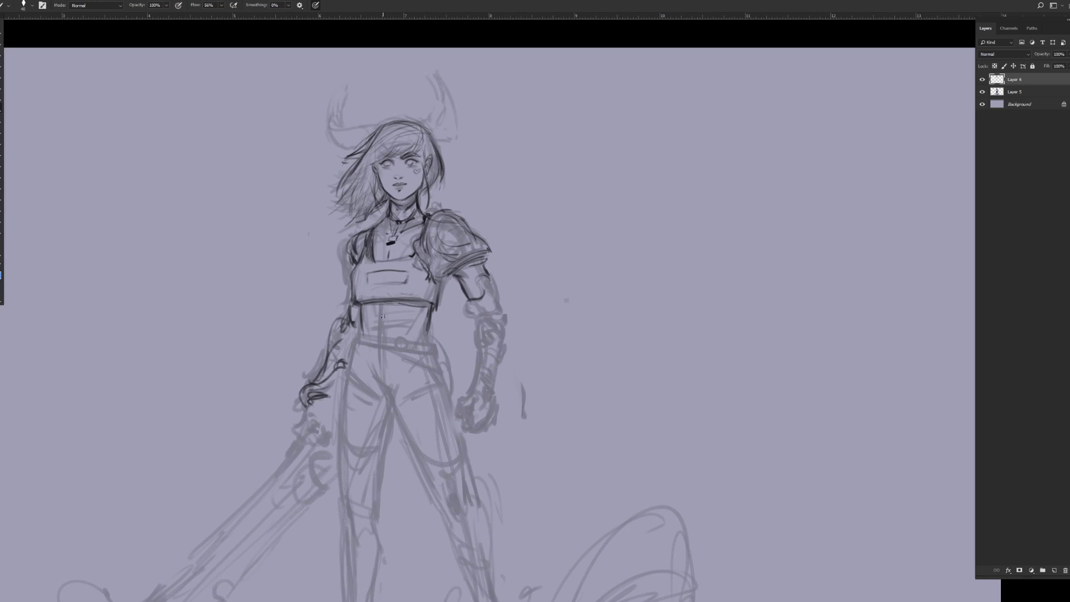
Step: Draw the abdomen's midline down to the crotch, the belt with its round buckle, and the hip pouch
{"action": "mouse_move", "coordinate": [381, 329]}
{"action": "left_mouse_down"}
{"action": "mouse_move", "coordinate": [392, 399]}
{"action": "mouse_move", "coordinate": [393, 384]}
{"action": "left_mouse_up"}
{"action": "key", "text": "bracketright"}
{"action": "key", "text": "bracketright"}
{"action": "mouse_move", "coordinate": [359, 333]}
{"action": "left_mouse_down"}
{"action": "mouse_move", "coordinate": [407, 343]}
{"action": "mouse_move", "coordinate": [359, 332]}
{"action": "mouse_move", "coordinate": [398, 351]}
{"action": "left_mouse_up"}
{"action": "mouse_move", "coordinate": [362, 341]}
{"action": "left_mouse_down"}
{"action": "mouse_move", "coordinate": [411, 341]}
{"action": "mouse_move", "coordinate": [436, 356]}
{"action": "mouse_move", "coordinate": [439, 346]}
{"action": "mouse_move", "coordinate": [436, 360]}
{"action": "mouse_move", "coordinate": [450, 353]}
{"action": "mouse_move", "coordinate": [439, 347]}
{"action": "mouse_move", "coordinate": [449, 353]}
{"action": "mouse_move", "coordinate": [458, 407]}
{"action": "left_mouse_up"}
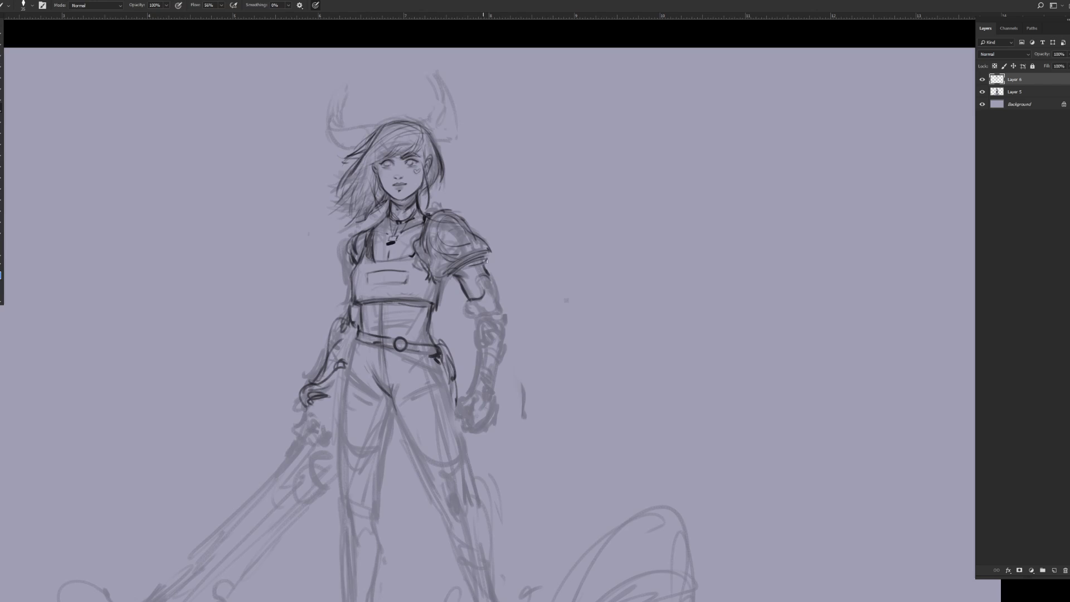
Step: Line the elbow joint and the banded elbow guard of the free arm, and touch up the fringe hair
{"action": "key", "text": "bracketright"}
{"action": "mouse_move", "coordinate": [467, 302]}
{"action": "left_mouse_down"}
{"action": "mouse_move", "coordinate": [492, 284]}
{"action": "mouse_move", "coordinate": [481, 279]}
{"action": "mouse_move", "coordinate": [500, 273]}
{"action": "mouse_move", "coordinate": [489, 273]}
{"action": "mouse_move", "coordinate": [504, 316]}
{"action": "left_mouse_up"}
{"action": "key", "text": "bracketleft"}
{"action": "key", "text": "bracketleft"}
{"action": "mouse_move", "coordinate": [358, 146]}
{"action": "left_mouse_down"}
{"action": "mouse_move", "coordinate": [400, 122]}
{"action": "mouse_move", "coordinate": [363, 138]}
{"action": "mouse_move", "coordinate": [422, 130]}
{"action": "left_mouse_up"}
{"action": "key", "text": "bracketright"}
{"action": "key", "text": "bracketright"}
{"action": "mouse_move", "coordinate": [500, 312]}
{"action": "left_mouse_down"}
{"action": "mouse_move", "coordinate": [479, 320]}
{"action": "mouse_move", "coordinate": [505, 311]}
{"action": "mouse_move", "coordinate": [478, 333]}
{"action": "mouse_move", "coordinate": [501, 333]}
{"action": "left_mouse_up"}
{"action": "key", "text": "bracketleft"}
{"action": "key", "text": "bracketleft"}
{"action": "mouse_move", "coordinate": [490, 333]}
{"action": "left_mouse_down"}
{"action": "mouse_move", "coordinate": [506, 340]}
{"action": "mouse_move", "coordinate": [477, 338]}
{"action": "mouse_move", "coordinate": [504, 344]}
{"action": "mouse_move", "coordinate": [504, 356]}
{"action": "mouse_move", "coordinate": [507, 329]}
{"action": "left_mouse_up"}
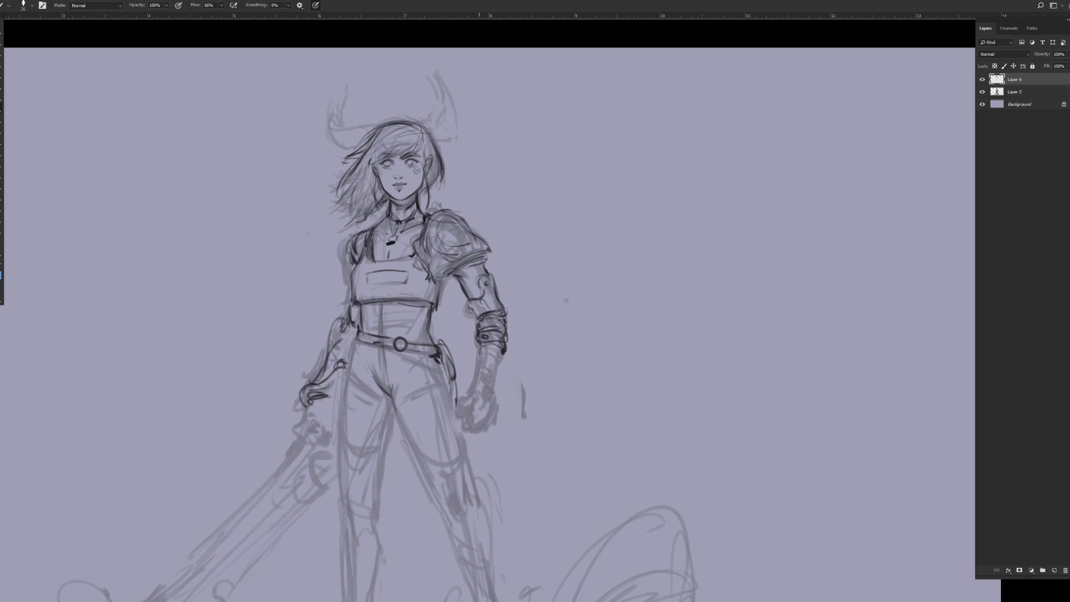
Step: Line the free arm's forearm from below the elbow guard down to the wrist cuff
{"action": "mouse_move", "coordinate": [479, 362]}
{"action": "left_mouse_down"}
{"action": "mouse_move", "coordinate": [472, 394]}
{"action": "mouse_move", "coordinate": [492, 398]}
{"action": "left_mouse_up"}
{"action": "key", "text": "["}
{"action": "mouse_move", "coordinate": [501, 359]}
{"action": "left_mouse_down"}
{"action": "mouse_move", "coordinate": [496, 399]}
{"action": "mouse_move", "coordinate": [475, 393]}
{"action": "mouse_move", "coordinate": [496, 385]}
{"action": "mouse_move", "coordinate": [490, 289]}
{"action": "mouse_move", "coordinate": [491, 352]}
{"action": "mouse_move", "coordinate": [469, 392]}
{"action": "left_mouse_up"}
{"action": "mouse_move", "coordinate": [499, 360]}
{"action": "left_mouse_down"}
{"action": "mouse_move", "coordinate": [494, 400]}
{"action": "mouse_move", "coordinate": [488, 392]}
{"action": "left_mouse_up"}
Step: Define the pauldron's overlapping plates and darken its lower rim with a finer brush
{"action": "left_click_drag", "start_coordinate": [445, 247], "coordinate": [425, 268]}
{"action": "mouse_move", "coordinate": [460, 230]}
{"action": "left_mouse_down"}
{"action": "mouse_move", "coordinate": [442, 255]}
{"action": "mouse_move", "coordinate": [462, 234]}
{"action": "mouse_move", "coordinate": [447, 246]}
{"action": "mouse_move", "coordinate": [475, 231]}
{"action": "mouse_move", "coordinate": [439, 268]}
{"action": "mouse_move", "coordinate": [465, 233]}
{"action": "left_mouse_up"}
{"action": "key", "text": "bracketleft"}
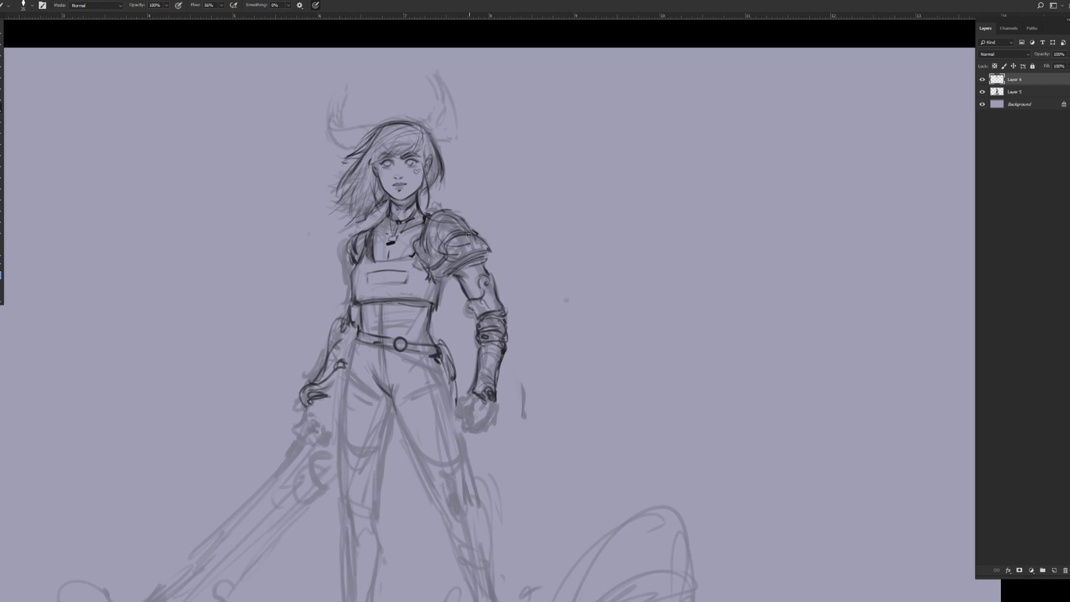
{"action": "key", "text": "bracketleft"}
{"action": "left_click_drag", "start_coordinate": [463, 266], "coordinate": [491, 252]}
Step: Add strands to the fringe and extend the windblown hair tips outward over the sword-side shoulder
{"action": "key", "text": "bracketright"}
{"action": "mouse_move", "coordinate": [404, 138]}
{"action": "left_mouse_down"}
{"action": "mouse_move", "coordinate": [362, 167]}
{"action": "mouse_move", "coordinate": [388, 147]}
{"action": "left_mouse_up"}
{"action": "key", "text": "["}
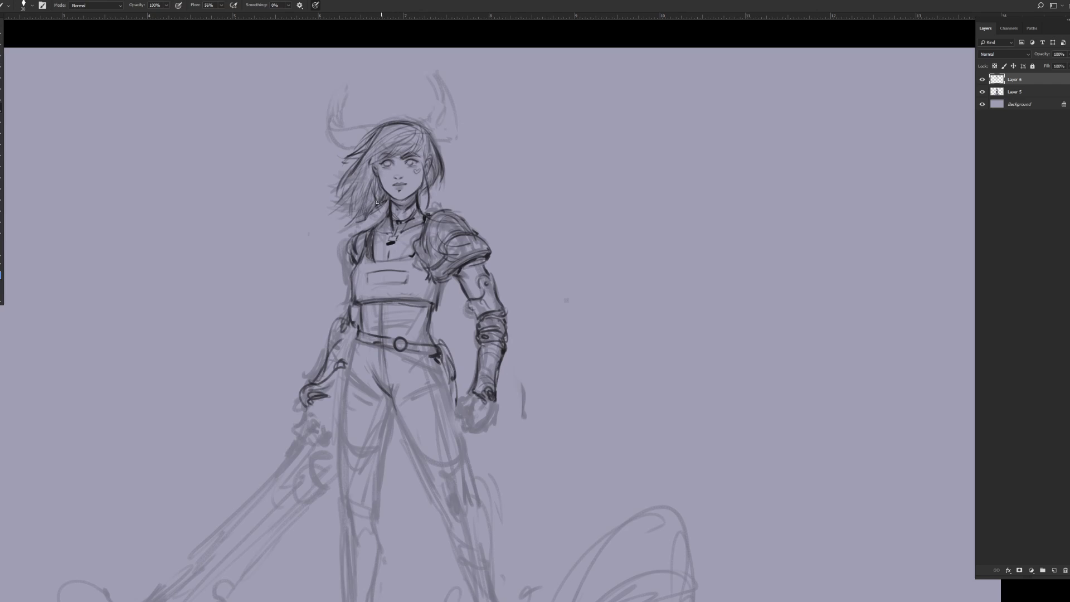
{"action": "mouse_move", "coordinate": [368, 182]}
{"action": "left_mouse_down"}
{"action": "mouse_move", "coordinate": [343, 212]}
{"action": "mouse_move", "coordinate": [324, 216]}
{"action": "left_mouse_up"}
Step: Paint out both rough horns above the head with a much larger brush in the sampled background colour
{"action": "key", "text": "bracketright"}
{"action": "key", "text": "bracketright"}
{"action": "key", "text": "bracketright"}
{"action": "key", "text": "bracketright"}
{"action": "key", "text": "bracketright"}
{"action": "key", "text": "bracketright"}
{"action": "key", "text": "bracketright"}
{"action": "key", "text": "bracketright"}
{"action": "key", "text": "bracketright"}
{"action": "key", "text": "bracketright"}
{"action": "key", "text": "bracketright"}
{"action": "key", "text": "bracketright"}
{"action": "left_click", "coordinate": [352, 94], "text": "alt"}
{"action": "mouse_move", "coordinate": [353, 116]}
{"action": "left_mouse_down"}
{"action": "mouse_move", "coordinate": [350, 80]}
{"action": "mouse_move", "coordinate": [339, 148]}
{"action": "left_mouse_up"}
{"action": "key", "text": "bracketleft"}
{"action": "key", "text": "bracketleft"}
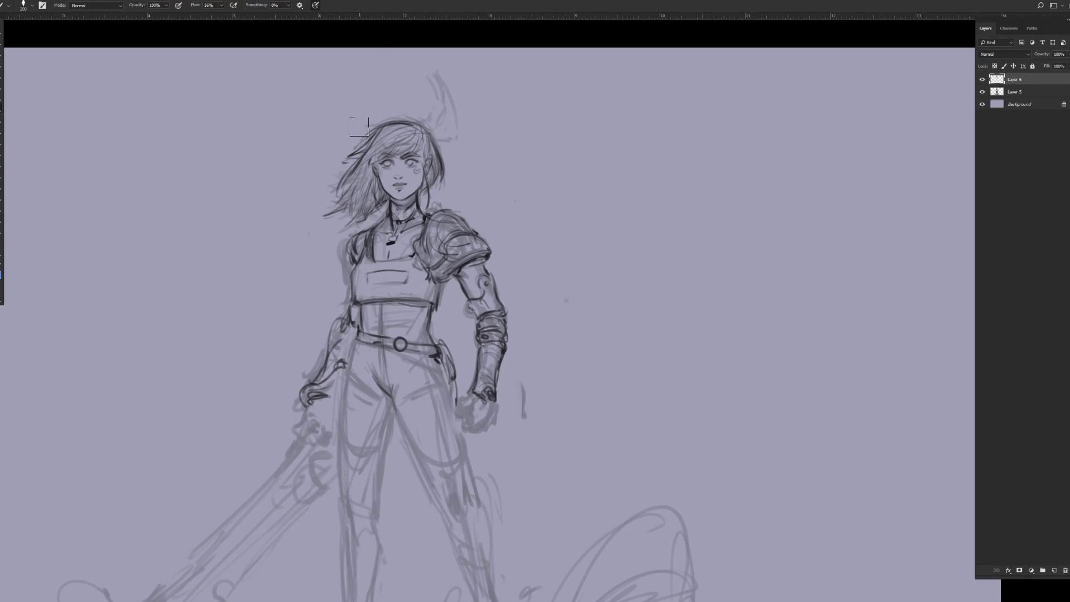
{"action": "mouse_move", "coordinate": [438, 81]}
{"action": "left_mouse_down"}
{"action": "mouse_move", "coordinate": [443, 125]}
{"action": "mouse_move", "coordinate": [440, 78]}
{"action": "left_mouse_up"}
Step: Draw the free hand's clenched fist with fingers and knuckles below the wrist cuff, using a small brush
{"action": "key", "text": "bracketleft"}
{"action": "key", "text": "bracketleft"}
{"action": "key", "text": "bracketleft"}
{"action": "key", "text": "bracketleft"}
{"action": "key", "text": "bracketleft"}
{"action": "key", "text": "bracketleft"}
{"action": "key", "text": "bracketleft"}
{"action": "key", "text": "bracketleft"}
{"action": "key", "text": "bracketleft"}
{"action": "key", "text": "bracketleft"}
{"action": "left_click_drag", "start_coordinate": [476, 343], "coordinate": [474, 258]}
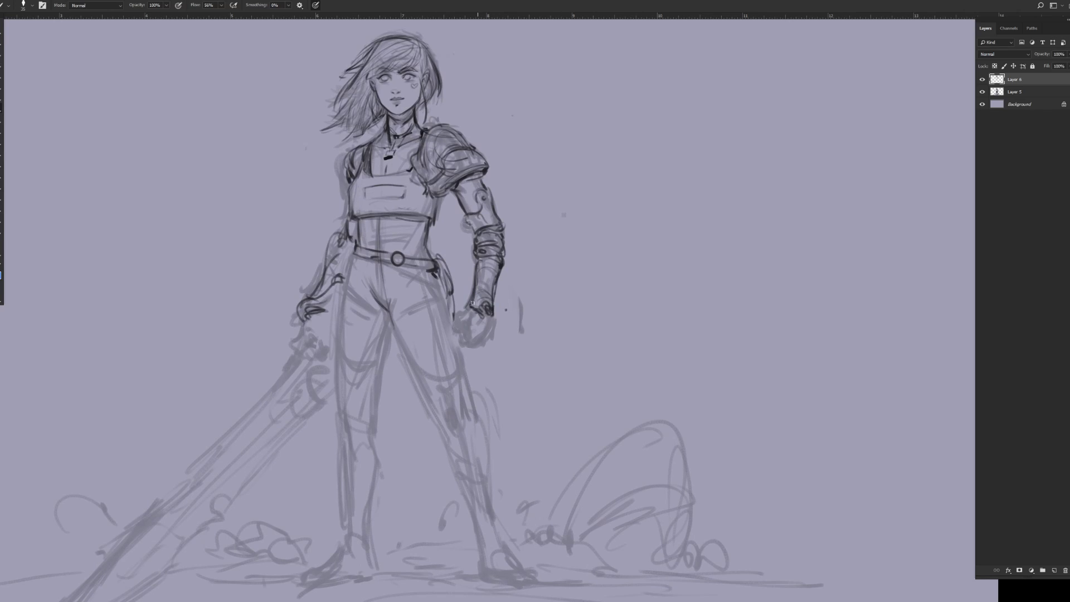
{"action": "mouse_move", "coordinate": [483, 314]}
{"action": "left_mouse_down"}
{"action": "mouse_move", "coordinate": [478, 342]}
{"action": "mouse_move", "coordinate": [465, 305]}
{"action": "mouse_move", "coordinate": [452, 327]}
{"action": "mouse_move", "coordinate": [458, 315]}
{"action": "mouse_move", "coordinate": [485, 340]}
{"action": "left_mouse_up"}
{"action": "left_click_drag", "start_coordinate": [477, 316], "coordinate": [475, 332]}
{"action": "key", "text": "]"}
{"action": "left_click_drag", "start_coordinate": [489, 319], "coordinate": [489, 343]}
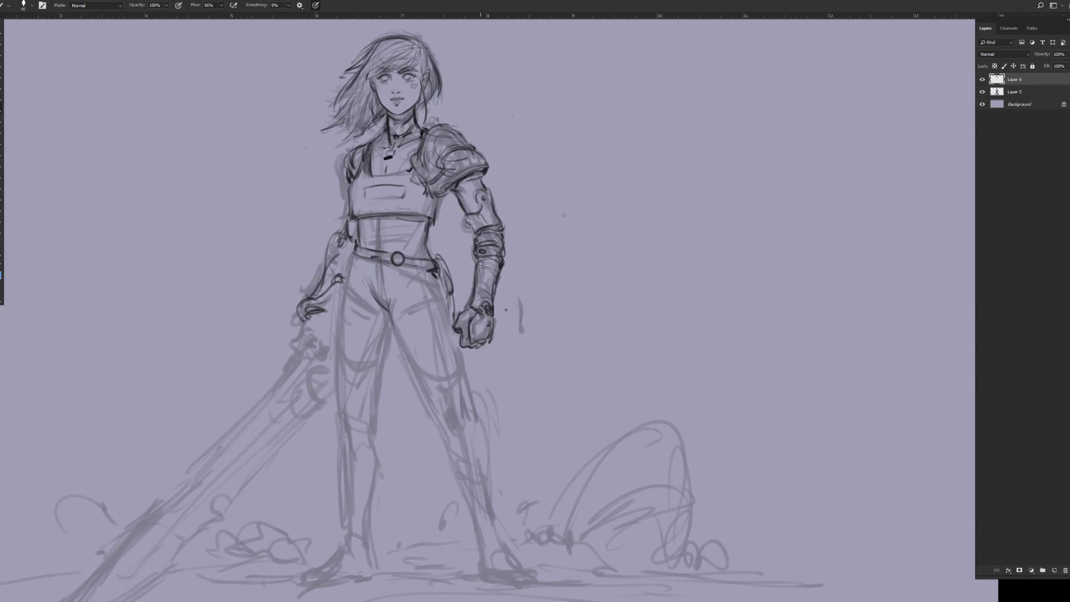
Step: Touch up the free arm's elbow guard and line the sword arm's forearm and glove
{"action": "left_click_drag", "start_coordinate": [505, 242], "coordinate": [503, 230]}
{"action": "left_click_drag", "start_coordinate": [321, 287], "coordinate": [349, 254]}
{"action": "mouse_move", "coordinate": [328, 305]}
{"action": "left_mouse_down"}
{"action": "mouse_move", "coordinate": [299, 336]}
{"action": "mouse_move", "coordinate": [309, 327]}
{"action": "mouse_move", "coordinate": [304, 348]}
{"action": "mouse_move", "coordinate": [310, 336]}
{"action": "mouse_move", "coordinate": [330, 352]}
{"action": "mouse_move", "coordinate": [328, 336]}
{"action": "mouse_move", "coordinate": [308, 348]}
{"action": "mouse_move", "coordinate": [287, 326]}
{"action": "mouse_move", "coordinate": [302, 317]}
{"action": "mouse_move", "coordinate": [308, 352]}
{"action": "mouse_move", "coordinate": [288, 354]}
{"action": "mouse_move", "coordinate": [313, 347]}
{"action": "mouse_move", "coordinate": [323, 357]}
{"action": "mouse_move", "coordinate": [291, 351]}
{"action": "mouse_move", "coordinate": [324, 363]}
{"action": "mouse_move", "coordinate": [311, 340]}
{"action": "mouse_move", "coordinate": [324, 351]}
{"action": "mouse_move", "coordinate": [327, 318]}
{"action": "mouse_move", "coordinate": [329, 347]}
{"action": "mouse_move", "coordinate": [319, 341]}
{"action": "mouse_move", "coordinate": [330, 346]}
{"action": "mouse_move", "coordinate": [333, 304]}
{"action": "left_mouse_up"}
{"action": "key", "text": "["}
Step: Draw the upper edge of the sword blade, the gripping hand, and the curved notch near the hilt
{"action": "key", "text": "bracketright"}
{"action": "key", "text": "bracketright"}
{"action": "key", "text": "bracketright"}
{"action": "left_click_drag", "start_coordinate": [300, 360], "coordinate": [170, 480]}
{"action": "key", "text": "bracketleft"}
{"action": "mouse_move", "coordinate": [326, 367]}
{"action": "left_mouse_down"}
{"action": "mouse_move", "coordinate": [316, 399]}
{"action": "mouse_move", "coordinate": [304, 381]}
{"action": "mouse_move", "coordinate": [327, 368]}
{"action": "mouse_move", "coordinate": [335, 329]}
{"action": "left_mouse_up"}
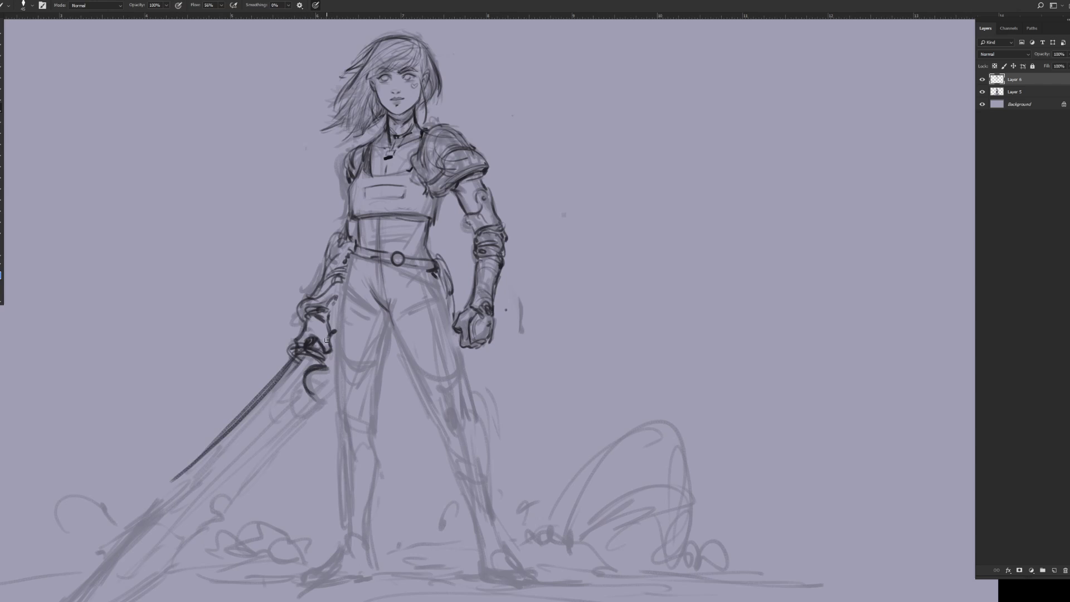
Step: Outline the sword's lower edge with its round notch, extend the upper edge, and draw the curved tip
{"action": "left_click_drag", "start_coordinate": [431, 372], "coordinate": [504, 289]}
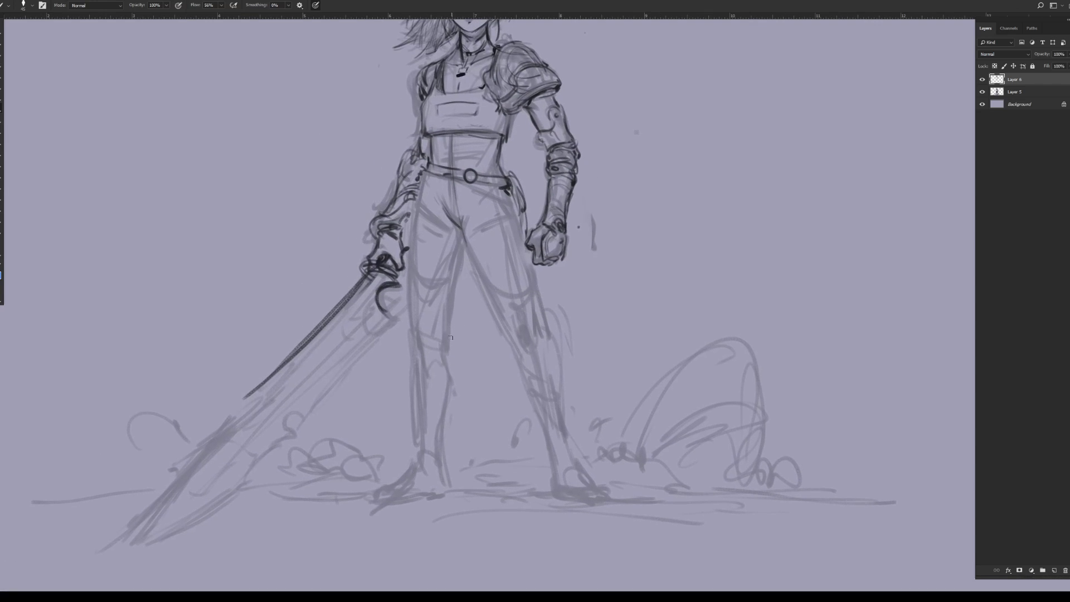
{"action": "left_click_drag", "start_coordinate": [250, 439], "coordinate": [367, 312]}
{"action": "mouse_move", "coordinate": [366, 312]}
{"action": "left_mouse_down"}
{"action": "mouse_move", "coordinate": [187, 493]}
{"action": "mouse_move", "coordinate": [367, 312]}
{"action": "left_mouse_up"}
{"action": "key", "text": "]"}
{"action": "mouse_move", "coordinate": [150, 492]}
{"action": "left_mouse_down"}
{"action": "mouse_move", "coordinate": [330, 322]}
{"action": "mouse_move", "coordinate": [357, 348]}
{"action": "mouse_move", "coordinate": [263, 451]}
{"action": "mouse_move", "coordinate": [273, 435]}
{"action": "left_mouse_up"}
{"action": "left_click_drag", "start_coordinate": [218, 501], "coordinate": [272, 445]}
{"action": "mouse_move", "coordinate": [126, 531]}
{"action": "left_mouse_down"}
{"action": "mouse_move", "coordinate": [240, 483]}
{"action": "mouse_move", "coordinate": [237, 473]}
{"action": "left_mouse_up"}
{"action": "left_click_drag", "start_coordinate": [159, 515], "coordinate": [132, 521]}
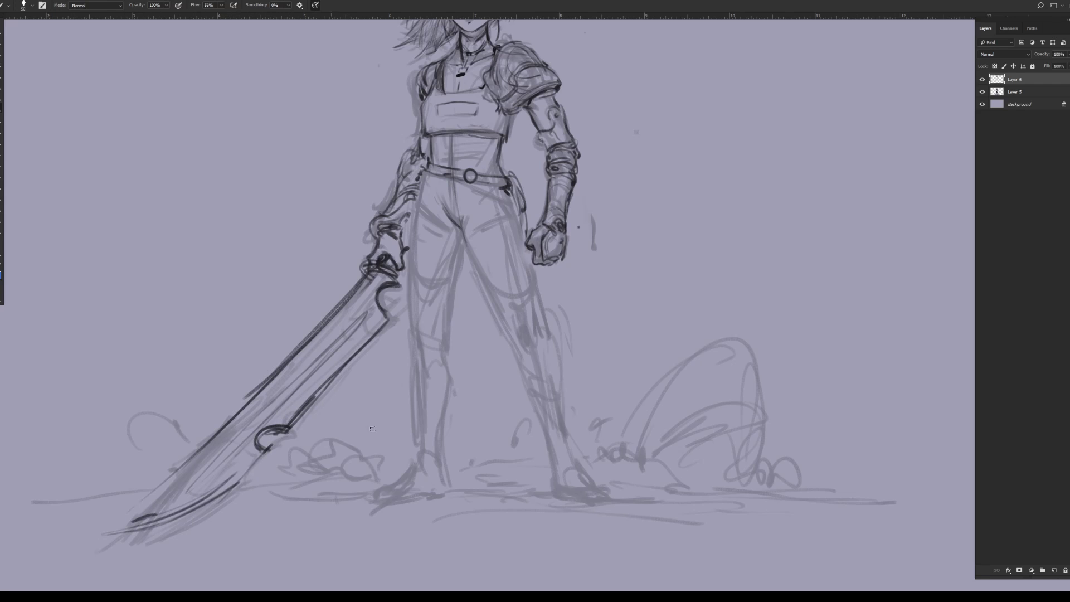
Step: Detail the sword hand and hilt notch, and add a long groove line along the blade
{"action": "mouse_move", "coordinate": [392, 257]}
{"action": "left_mouse_down"}
{"action": "mouse_move", "coordinate": [385, 252]}
{"action": "mouse_move", "coordinate": [400, 241]}
{"action": "left_mouse_up"}
{"action": "left_click_drag", "start_coordinate": [393, 241], "coordinate": [405, 247]}
{"action": "key", "text": "bracketleft"}
{"action": "key", "text": "bracketleft"}
{"action": "left_click_drag", "start_coordinate": [378, 301], "coordinate": [390, 314]}
{"action": "mouse_move", "coordinate": [217, 462]}
{"action": "left_mouse_down"}
{"action": "mouse_move", "coordinate": [360, 315]}
{"action": "mouse_move", "coordinate": [385, 279]}
{"action": "mouse_move", "coordinate": [368, 277]}
{"action": "left_mouse_up"}
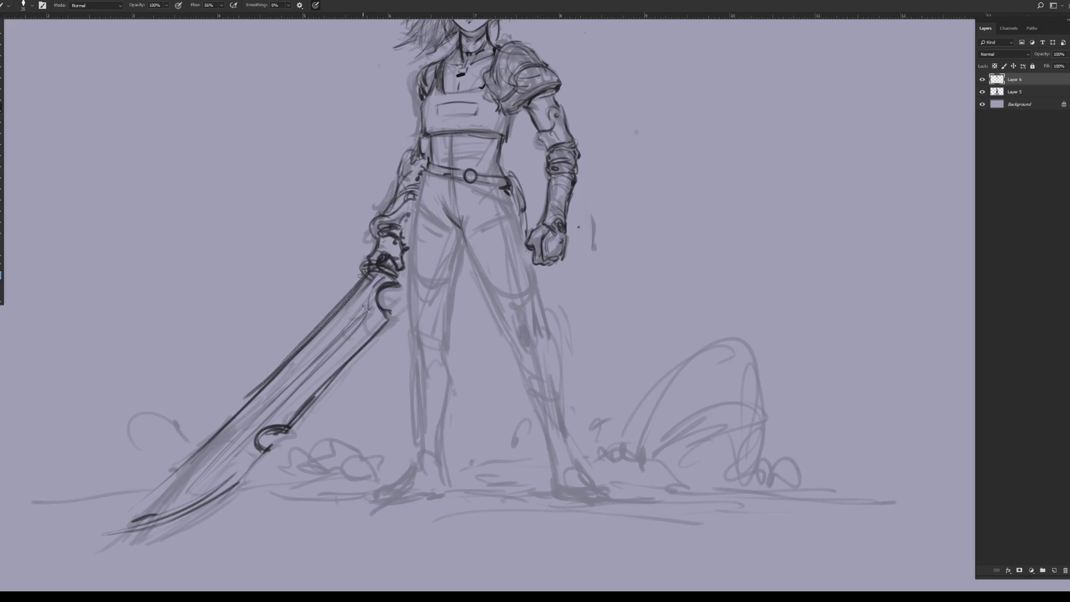
Step: Line the trouser hips, add a slanted strap below the belt, and draw curved creases across both upper thighs
{"action": "left_click_drag", "start_coordinate": [427, 165], "coordinate": [425, 171]}
{"action": "mouse_move", "coordinate": [425, 180]}
{"action": "left_mouse_down"}
{"action": "mouse_move", "coordinate": [421, 206]}
{"action": "mouse_move", "coordinate": [461, 224]}
{"action": "left_mouse_up"}
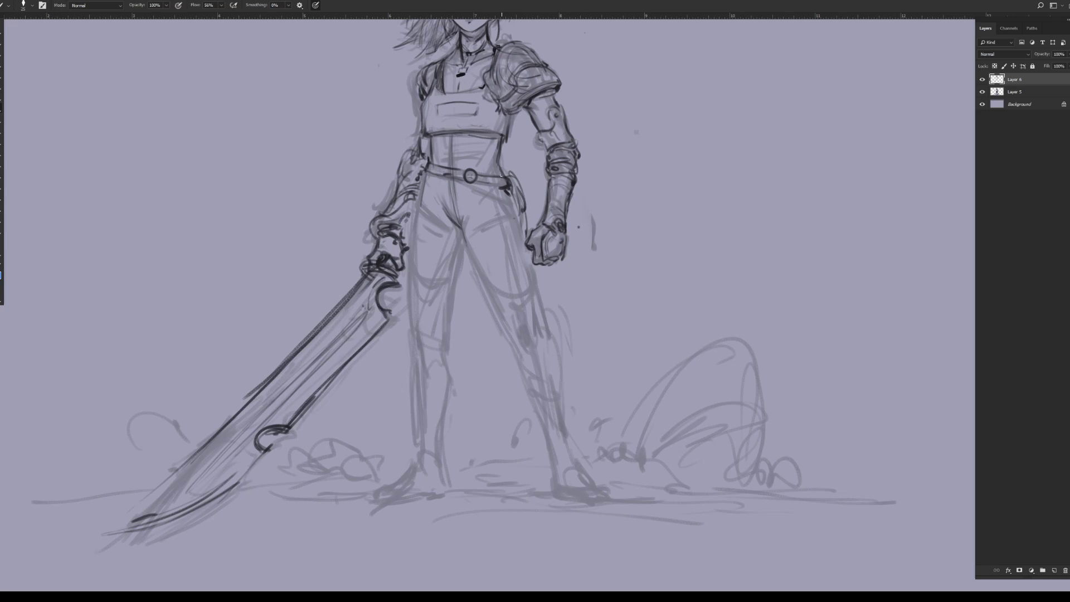
{"action": "left_click_drag", "start_coordinate": [491, 177], "coordinate": [519, 201]}
{"action": "key", "text": "]"}
{"action": "key", "text": "]"}
{"action": "key", "text": "]"}
{"action": "key", "text": "]"}
{"action": "key", "text": "["}
{"action": "key", "text": "bracketleft"}
{"action": "key", "text": "bracketleft"}
{"action": "left_click_drag", "start_coordinate": [517, 200], "coordinate": [520, 210]}
{"action": "mouse_move", "coordinate": [464, 199]}
{"action": "left_mouse_down"}
{"action": "mouse_move", "coordinate": [482, 252]}
{"action": "mouse_move", "coordinate": [471, 234]}
{"action": "mouse_move", "coordinate": [516, 221]}
{"action": "left_mouse_up"}
{"action": "left_click_drag", "start_coordinate": [428, 220], "coordinate": [460, 235]}
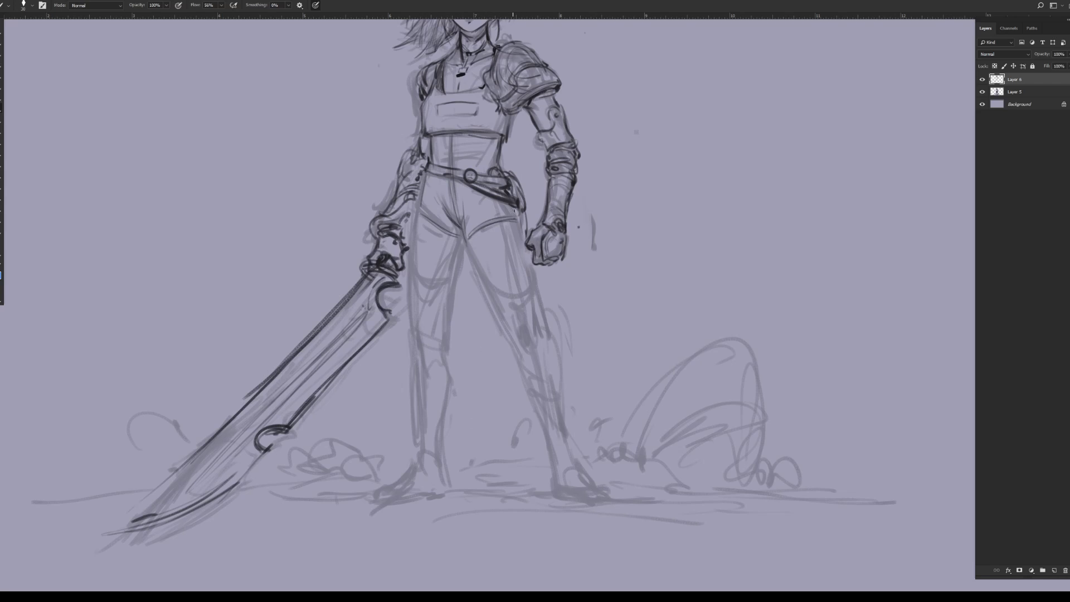
Step: Outline the sword-side thigh down to the knee and add a strap across it
{"action": "left_click_drag", "start_coordinate": [506, 204], "coordinate": [522, 225]}
{"action": "left_click_drag", "start_coordinate": [458, 252], "coordinate": [429, 323]}
{"action": "left_click_drag", "start_coordinate": [414, 226], "coordinate": [417, 320]}
{"action": "left_click_drag", "start_coordinate": [413, 240], "coordinate": [424, 352]}
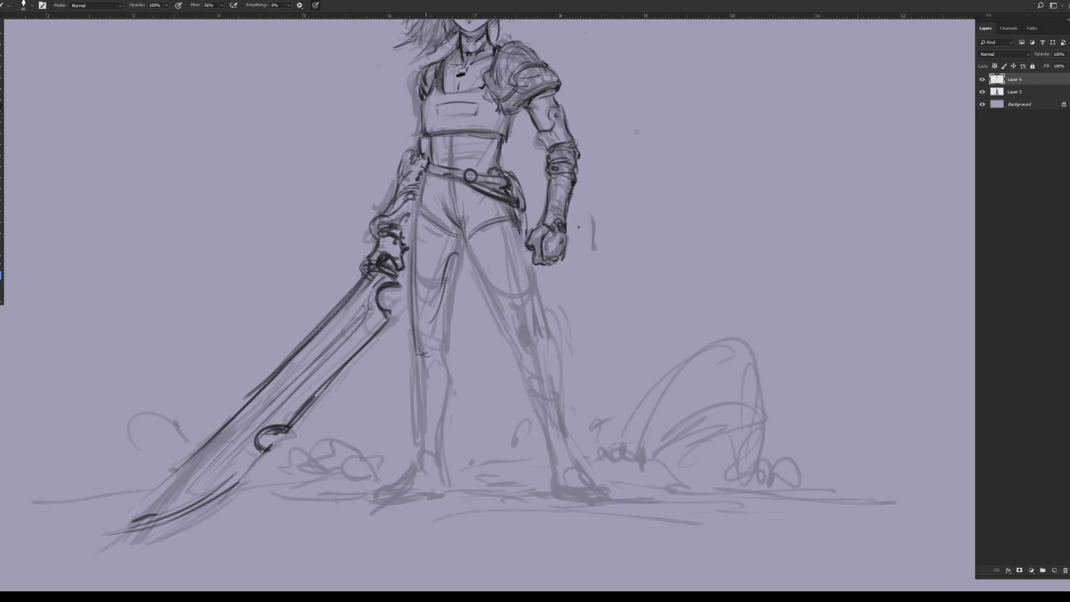
{"action": "key", "text": "bracketleft"}
{"action": "left_click_drag", "start_coordinate": [463, 251], "coordinate": [444, 358]}
{"action": "left_click_drag", "start_coordinate": [415, 282], "coordinate": [446, 289]}
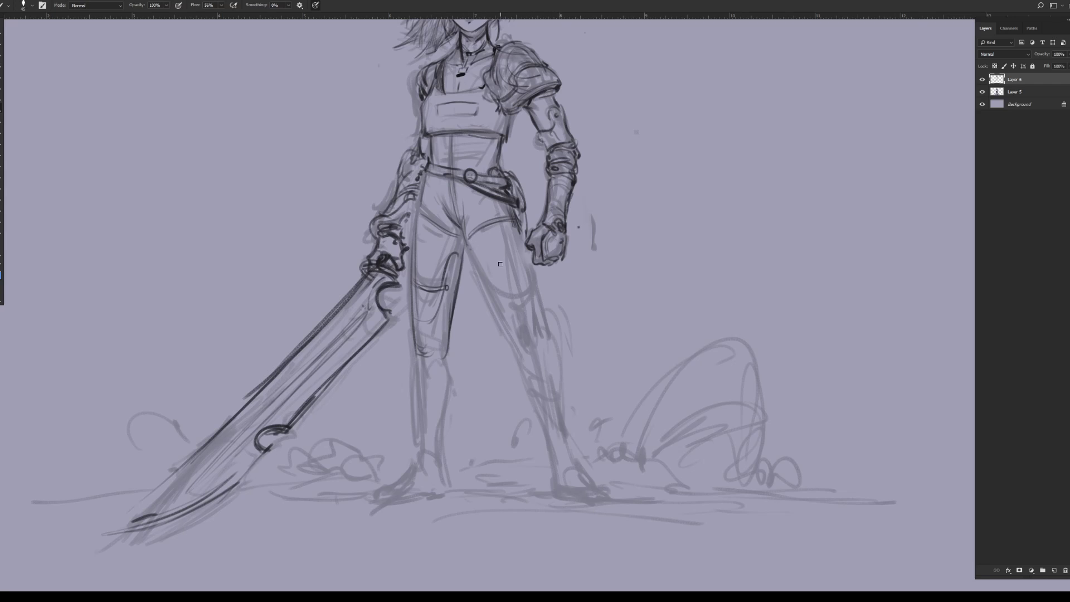
Step: Line the inner and outer contours of the other thigh from the crotch down to the knee
{"action": "left_click_drag", "start_coordinate": [459, 232], "coordinate": [496, 318]}
{"action": "left_click_drag", "start_coordinate": [480, 278], "coordinate": [509, 337]}
{"action": "left_click_drag", "start_coordinate": [467, 249], "coordinate": [508, 337]}
{"action": "left_click_drag", "start_coordinate": [491, 308], "coordinate": [524, 365]}
{"action": "key", "text": "bracketleft"}
{"action": "mouse_move", "coordinate": [533, 265]}
{"action": "left_mouse_down"}
{"action": "mouse_move", "coordinate": [548, 333]}
{"action": "mouse_move", "coordinate": [544, 317]}
{"action": "mouse_move", "coordinate": [523, 356]}
{"action": "left_mouse_up"}
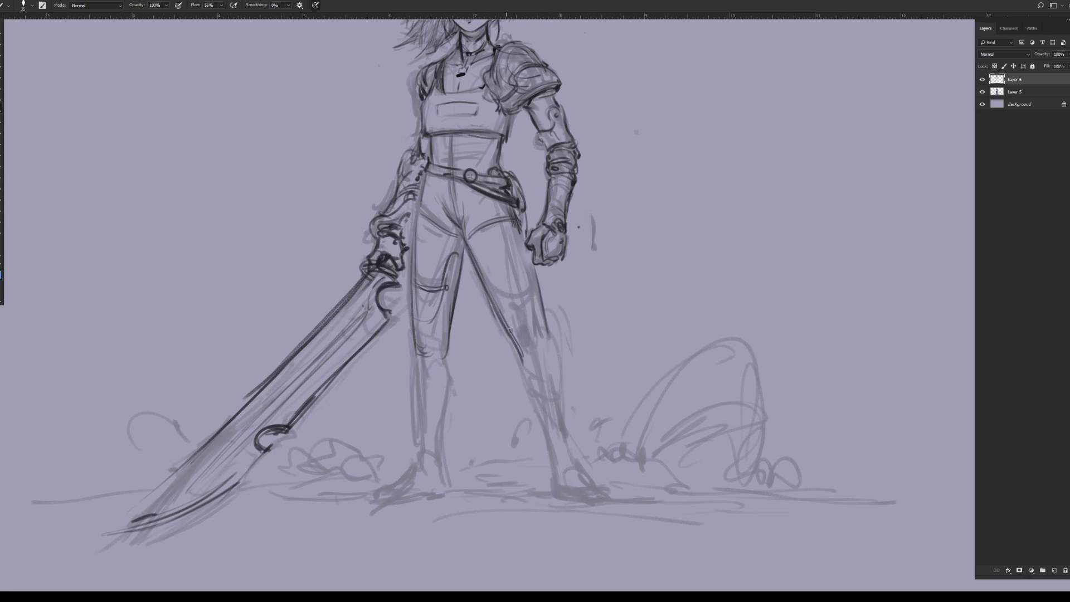
{"action": "key", "text": "bracketleft"}
{"action": "left_click_drag", "start_coordinate": [541, 290], "coordinate": [545, 360]}
{"action": "left_click_drag", "start_coordinate": [543, 315], "coordinate": [549, 355]}
{"action": "left_click_drag", "start_coordinate": [535, 269], "coordinate": [544, 350]}
{"action": "left_click_drag", "start_coordinate": [540, 309], "coordinate": [545, 357]}
Step: Add a strap across the free-arm-side thigh and line the lower edges of both knees
{"action": "key", "text": "bracketright"}
{"action": "key", "text": "bracketright"}
{"action": "mouse_move", "coordinate": [477, 271]}
{"action": "left_mouse_down"}
{"action": "mouse_move", "coordinate": [531, 296]}
{"action": "mouse_move", "coordinate": [537, 281]}
{"action": "mouse_move", "coordinate": [492, 287]}
{"action": "left_mouse_up"}
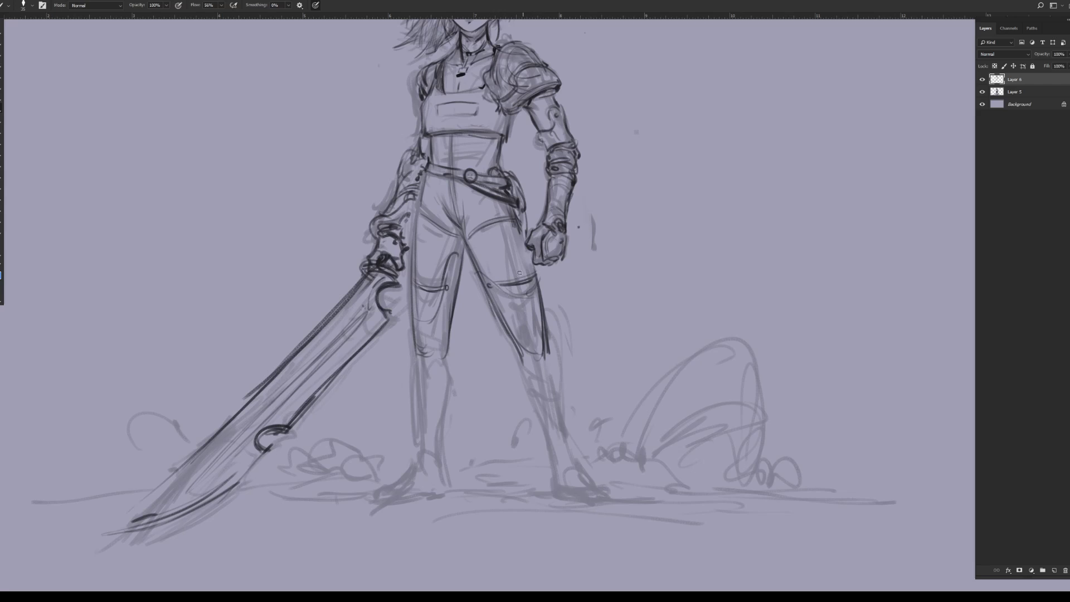
{"action": "left_click_drag", "start_coordinate": [421, 326], "coordinate": [420, 362]}
{"action": "key", "text": "]"}
{"action": "left_click_drag", "start_coordinate": [543, 355], "coordinate": [532, 360]}
{"action": "key", "text": "]"}
{"action": "key", "text": "bracketleft"}
{"action": "scroll", "coordinate": [534, 269], "scroll_direction": "up", "scroll_amount": 3}
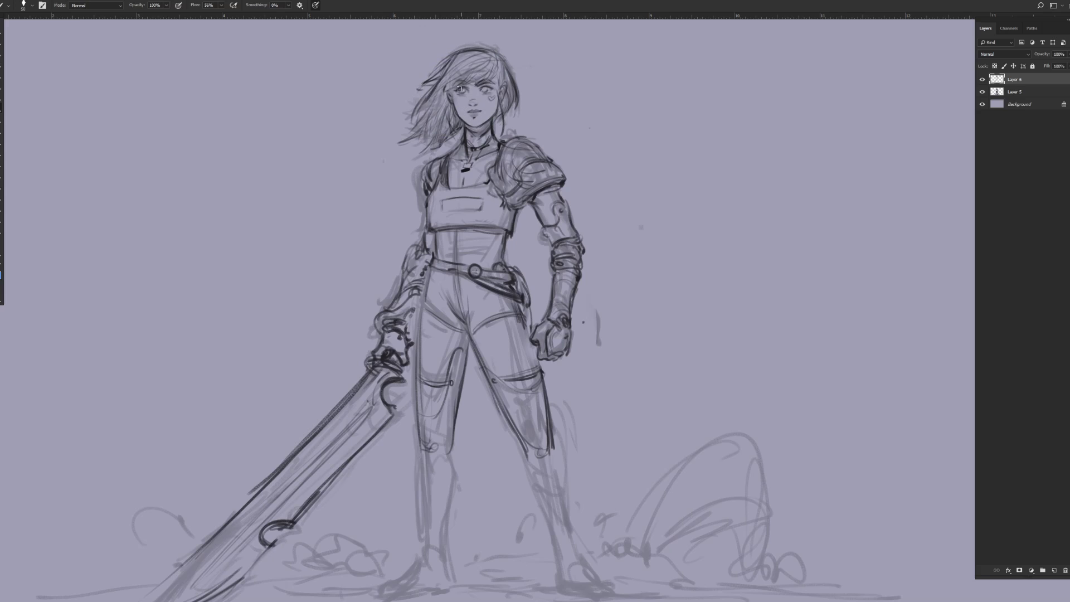
Step: Darken the eyes and fill in the small cheek mark, sampling colours from the face
{"action": "left_click_drag", "start_coordinate": [462, 89], "coordinate": [463, 92]}
{"action": "key", "text": "["}
{"action": "left_click", "coordinate": [462, 90], "text": "alt"}
{"action": "left_click", "coordinate": [485, 88], "text": "alt"}
{"action": "left_click", "coordinate": [550, 86], "text": "alt"}
{"action": "left_click", "coordinate": [488, 99], "text": "alt"}
{"action": "left_click", "coordinate": [515, 88], "text": "alt"}
{"action": "key", "text": "]"}
{"action": "left_click", "coordinate": [493, 100], "text": "alt"}
{"action": "left_click", "coordinate": [493, 99], "text": "alt"}
{"action": "left_click", "coordinate": [491, 100], "text": "alt"}
{"action": "left_click", "coordinate": [494, 96], "text": "alt"}
{"action": "left_click", "coordinate": [490, 99], "text": "alt"}
Step: Darken the hair beside the face, the sword-side hip and thigh contour, and the edge beneath the hip pouch
{"action": "left_click_drag", "start_coordinate": [497, 262], "coordinate": [499, 237]}
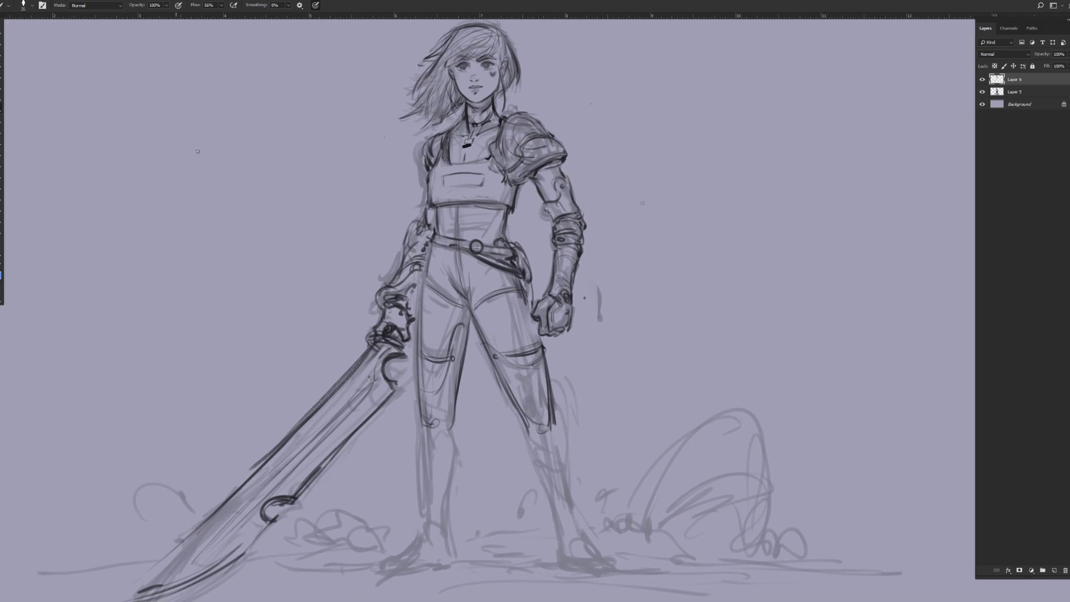
{"action": "left_click", "coordinate": [507, 140], "text": "alt"}
{"action": "left_click_drag", "start_coordinate": [512, 72], "coordinate": [506, 94]}
{"action": "left_click_drag", "start_coordinate": [424, 279], "coordinate": [422, 337]}
{"action": "key", "text": "bracketright"}
{"action": "key", "text": "bracketright"}
{"action": "left_click_drag", "start_coordinate": [414, 299], "coordinate": [423, 272]}
{"action": "key", "text": "["}
{"action": "key", "text": "]"}
{"action": "left_click_drag", "start_coordinate": [521, 260], "coordinate": [532, 305]}
{"action": "key", "text": "["}
{"action": "key", "text": "]"}
Step: Line the sword-side lower leg from the knee to the ankle and add small details below the knee
{"action": "left_click_drag", "start_coordinate": [562, 448], "coordinate": [548, 305]}
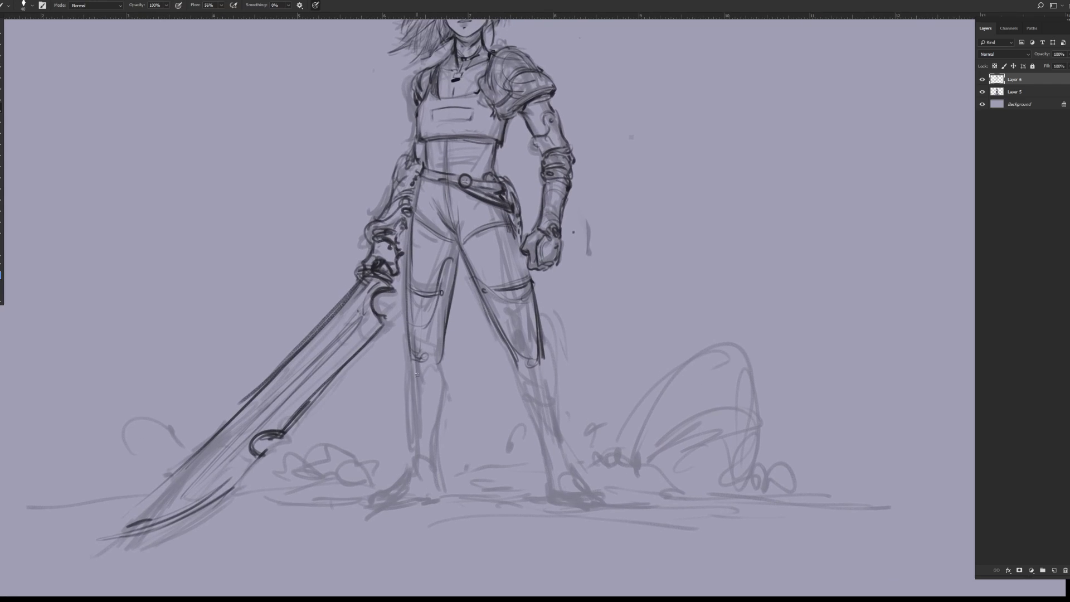
{"action": "key", "text": "]"}
{"action": "left_click_drag", "start_coordinate": [412, 353], "coordinate": [412, 468]}
{"action": "key", "text": "]"}
{"action": "mouse_move", "coordinate": [415, 416]}
{"action": "left_mouse_down"}
{"action": "mouse_move", "coordinate": [422, 389]}
{"action": "mouse_move", "coordinate": [445, 386]}
{"action": "mouse_move", "coordinate": [437, 429]}
{"action": "left_mouse_up"}
{"action": "left_click_drag", "start_coordinate": [440, 377], "coordinate": [442, 494]}
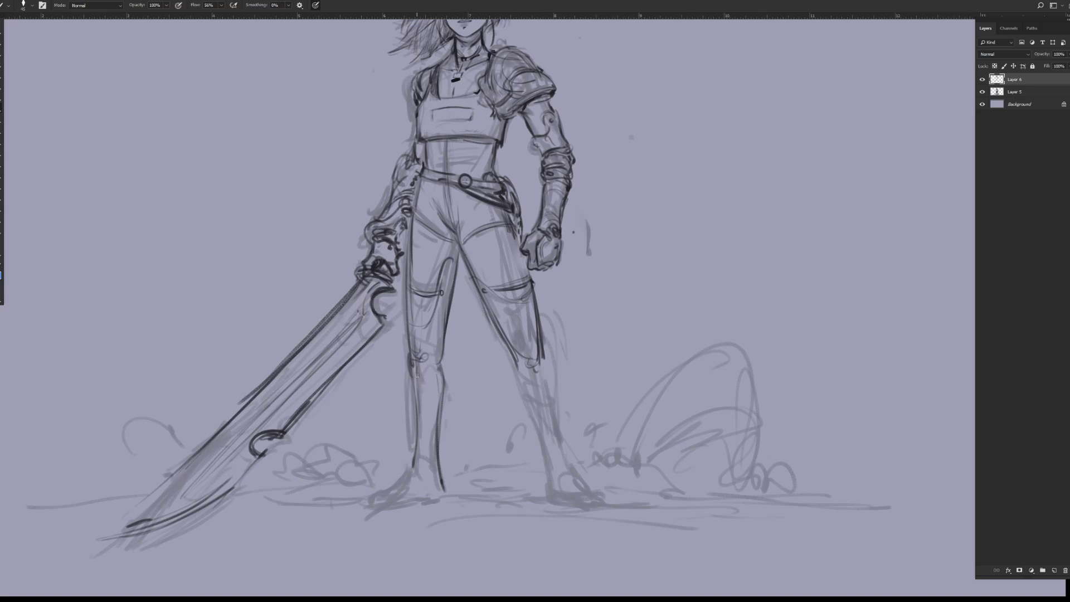
{"action": "left_click_drag", "start_coordinate": [417, 375], "coordinate": [423, 385]}
Step: Line both sides of the other lower leg down to the ankle and outline the sword-side foot
{"action": "left_click_drag", "start_coordinate": [523, 370], "coordinate": [526, 406]}
{"action": "left_click_drag", "start_coordinate": [523, 393], "coordinate": [547, 487]}
{"action": "left_click_drag", "start_coordinate": [545, 483], "coordinate": [552, 497]}
{"action": "left_click_drag", "start_coordinate": [548, 361], "coordinate": [555, 389]}
{"action": "left_click_drag", "start_coordinate": [559, 442], "coordinate": [554, 476]}
{"action": "left_click_drag", "start_coordinate": [549, 388], "coordinate": [565, 470]}
{"action": "key", "text": "bracketright"}
{"action": "mouse_move", "coordinate": [416, 454]}
{"action": "left_mouse_down"}
{"action": "mouse_move", "coordinate": [372, 501]}
{"action": "mouse_move", "coordinate": [411, 503]}
{"action": "mouse_move", "coordinate": [372, 506]}
{"action": "mouse_move", "coordinate": [441, 498]}
{"action": "left_mouse_up"}
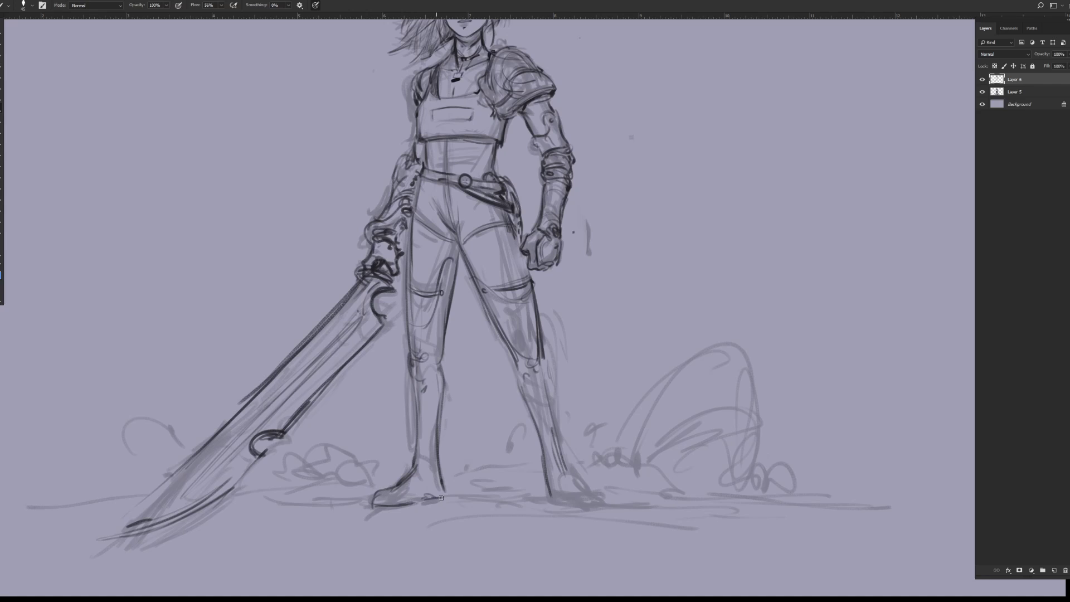
Step: Line both sides of the lower leg away from the sword and outline its foot
{"action": "left_click_drag", "start_coordinate": [519, 389], "coordinate": [543, 486]}
{"action": "left_click_drag", "start_coordinate": [547, 367], "coordinate": [564, 454]}
{"action": "mouse_move", "coordinate": [556, 414]}
{"action": "left_mouse_down"}
{"action": "mouse_move", "coordinate": [570, 471]}
{"action": "mouse_move", "coordinate": [549, 491]}
{"action": "mouse_move", "coordinate": [583, 508]}
{"action": "mouse_move", "coordinate": [565, 487]}
{"action": "mouse_move", "coordinate": [604, 503]}
{"action": "left_mouse_up"}
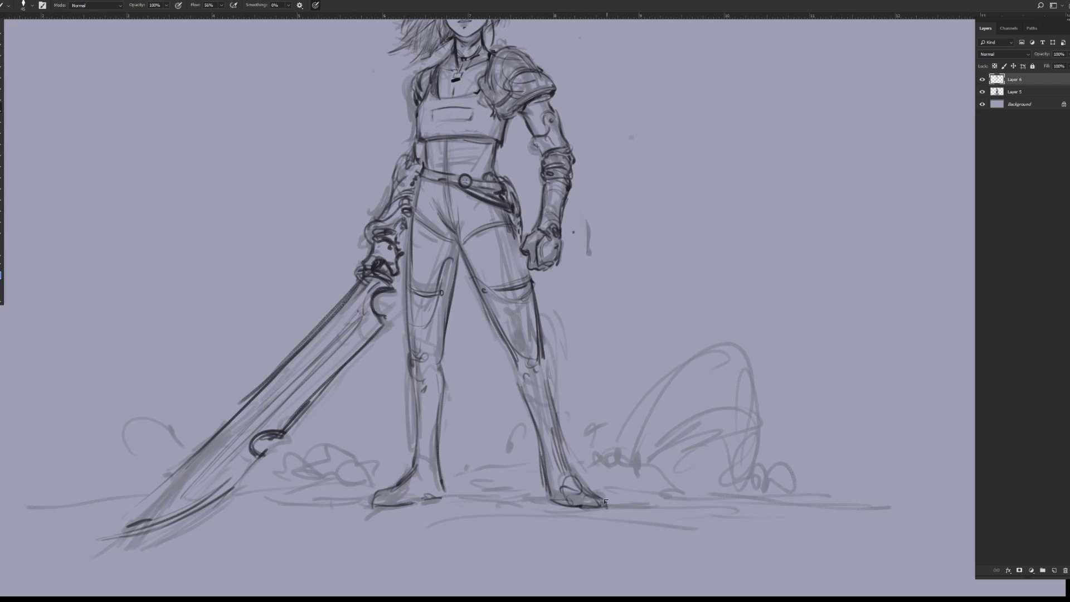
Step: Outline the domed rock mound behind the figure, with the low rubble at its base
{"action": "left_click_drag", "start_coordinate": [456, 496], "coordinate": [544, 502]}
{"action": "key", "text": "bracketleft"}
{"action": "left_click", "coordinate": [596, 483]}
{"action": "mouse_move", "coordinate": [585, 469]}
{"action": "left_mouse_down"}
{"action": "mouse_move", "coordinate": [610, 461]}
{"action": "mouse_move", "coordinate": [675, 491]}
{"action": "left_mouse_up"}
{"action": "mouse_move", "coordinate": [619, 462]}
{"action": "left_mouse_down"}
{"action": "mouse_move", "coordinate": [728, 341]}
{"action": "mouse_move", "coordinate": [628, 442]}
{"action": "mouse_move", "coordinate": [724, 349]}
{"action": "mouse_move", "coordinate": [647, 466]}
{"action": "left_mouse_up"}
{"action": "left_click_drag", "start_coordinate": [677, 402], "coordinate": [667, 467]}
{"action": "mouse_move", "coordinate": [661, 449]}
{"action": "left_mouse_down"}
{"action": "mouse_move", "coordinate": [688, 432]}
{"action": "mouse_move", "coordinate": [678, 423]}
{"action": "mouse_move", "coordinate": [723, 355]}
{"action": "mouse_move", "coordinate": [715, 350]}
{"action": "mouse_move", "coordinate": [761, 435]}
{"action": "left_mouse_up"}
{"action": "left_click_drag", "start_coordinate": [747, 369], "coordinate": [762, 467]}
{"action": "mouse_move", "coordinate": [711, 441]}
{"action": "left_mouse_down"}
{"action": "mouse_move", "coordinate": [762, 474]}
{"action": "mouse_move", "coordinate": [773, 468]}
{"action": "mouse_move", "coordinate": [764, 479]}
{"action": "mouse_move", "coordinate": [791, 475]}
{"action": "mouse_move", "coordinate": [773, 483]}
{"action": "left_mouse_up"}
{"action": "mouse_move", "coordinate": [745, 485]}
{"action": "left_mouse_down"}
{"action": "mouse_move", "coordinate": [675, 496]}
{"action": "mouse_move", "coordinate": [772, 490]}
{"action": "left_mouse_up"}
Step: Add inner contours to the rock mound and draw overlapping ground lines along its base
{"action": "left_click_drag", "start_coordinate": [616, 450], "coordinate": [606, 460]}
{"action": "mouse_move", "coordinate": [675, 390]}
{"action": "left_mouse_down"}
{"action": "mouse_move", "coordinate": [746, 371]}
{"action": "mouse_move", "coordinate": [759, 409]}
{"action": "left_mouse_up"}
{"action": "left_click_drag", "start_coordinate": [730, 434], "coordinate": [747, 437]}
{"action": "mouse_move", "coordinate": [581, 469]}
{"action": "left_mouse_down"}
{"action": "mouse_move", "coordinate": [573, 479]}
{"action": "mouse_move", "coordinate": [650, 499]}
{"action": "mouse_move", "coordinate": [635, 500]}
{"action": "left_mouse_up"}
{"action": "mouse_move", "coordinate": [613, 489]}
{"action": "left_mouse_down"}
{"action": "mouse_move", "coordinate": [643, 504]}
{"action": "mouse_move", "coordinate": [629, 491]}
{"action": "mouse_move", "coordinate": [772, 496]}
{"action": "left_mouse_up"}
{"action": "left_click_drag", "start_coordinate": [658, 496], "coordinate": [833, 495]}
{"action": "left_click_drag", "start_coordinate": [752, 506], "coordinate": [850, 511]}
{"action": "left_click_drag", "start_coordinate": [745, 504], "coordinate": [881, 507]}
{"action": "mouse_move", "coordinate": [794, 479]}
{"action": "left_mouse_down"}
{"action": "mouse_move", "coordinate": [806, 499]}
{"action": "mouse_move", "coordinate": [766, 494]}
{"action": "left_mouse_up"}
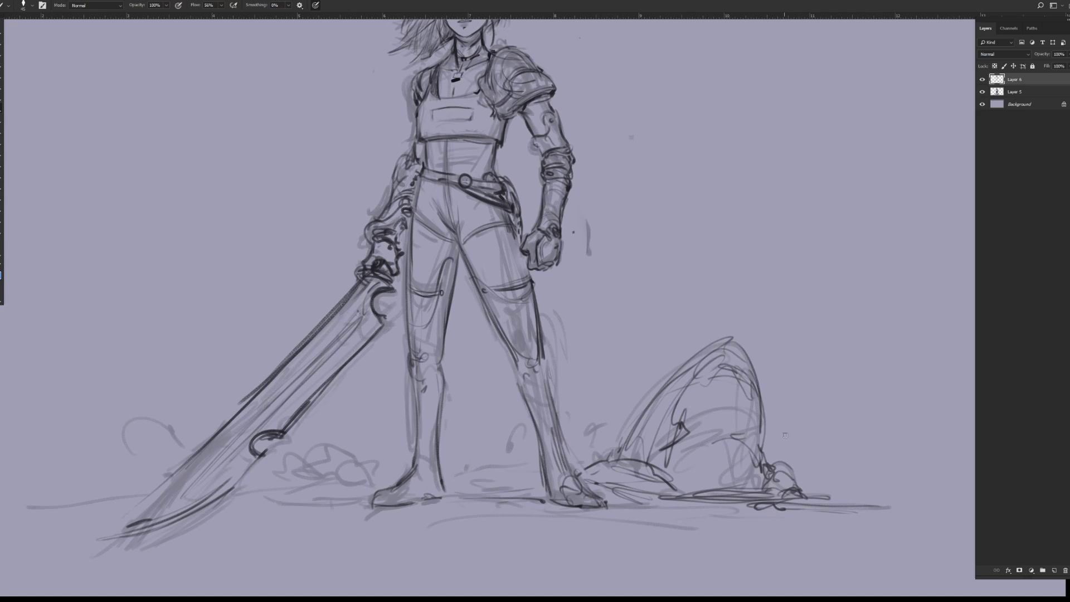
{"action": "left_click_drag", "start_coordinate": [658, 469], "coordinate": [675, 477]}
Step: Darken the mound's slope facing the figure, from its base up to its peak
{"action": "key", "text": "bracketright"}
{"action": "key", "text": "bracketright"}
{"action": "left_click_drag", "start_coordinate": [610, 462], "coordinate": [641, 412]}
{"action": "key", "text": "bracketleft"}
{"action": "key", "text": "bracketleft"}
{"action": "key", "text": "bracketleft"}
{"action": "key", "text": "bracketleft"}
{"action": "key", "text": "bracketleft"}
{"action": "mouse_move", "coordinate": [613, 449]}
{"action": "left_mouse_down"}
{"action": "mouse_move", "coordinate": [678, 375]}
{"action": "mouse_move", "coordinate": [720, 341]}
{"action": "left_mouse_up"}
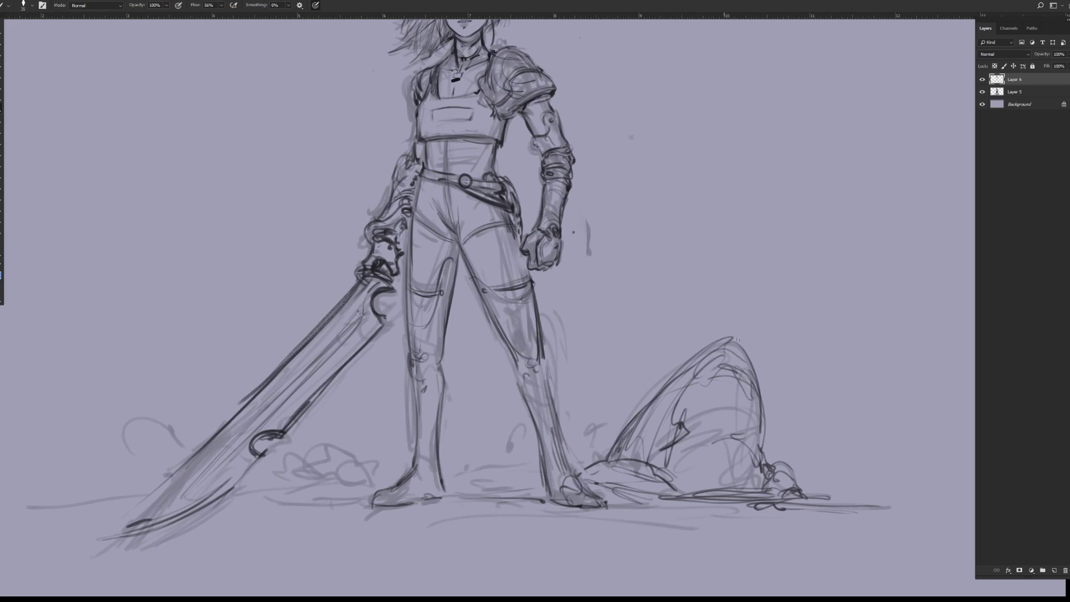
Step: Extend the ground line beyond the mound, add spiky debris there, and mark ground shadow between the feet
{"action": "mouse_move", "coordinate": [761, 430]}
{"action": "left_mouse_down"}
{"action": "mouse_move", "coordinate": [767, 460]}
{"action": "mouse_move", "coordinate": [757, 443]}
{"action": "mouse_move", "coordinate": [758, 460]}
{"action": "mouse_move", "coordinate": [783, 467]}
{"action": "mouse_move", "coordinate": [807, 497]}
{"action": "mouse_move", "coordinate": [914, 506]}
{"action": "left_mouse_up"}
{"action": "mouse_move", "coordinate": [543, 488]}
{"action": "left_mouse_down"}
{"action": "mouse_move", "coordinate": [485, 498]}
{"action": "mouse_move", "coordinate": [513, 500]}
{"action": "mouse_move", "coordinate": [472, 501]}
{"action": "left_mouse_up"}
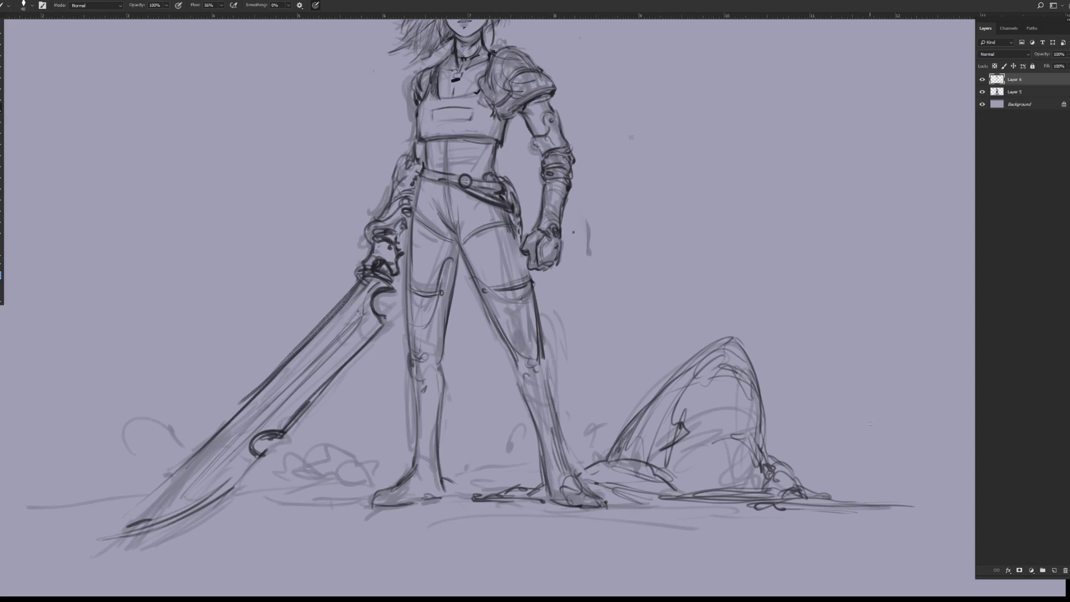
{"action": "mouse_move", "coordinate": [815, 489]}
{"action": "left_mouse_down"}
{"action": "mouse_move", "coordinate": [839, 474]}
{"action": "mouse_move", "coordinate": [877, 496]}
{"action": "left_mouse_up"}
{"action": "key", "text": "bracketright"}
{"action": "mouse_move", "coordinate": [803, 490]}
{"action": "left_mouse_down"}
{"action": "mouse_move", "coordinate": [808, 462]}
{"action": "mouse_move", "coordinate": [839, 457]}
{"action": "left_mouse_up"}
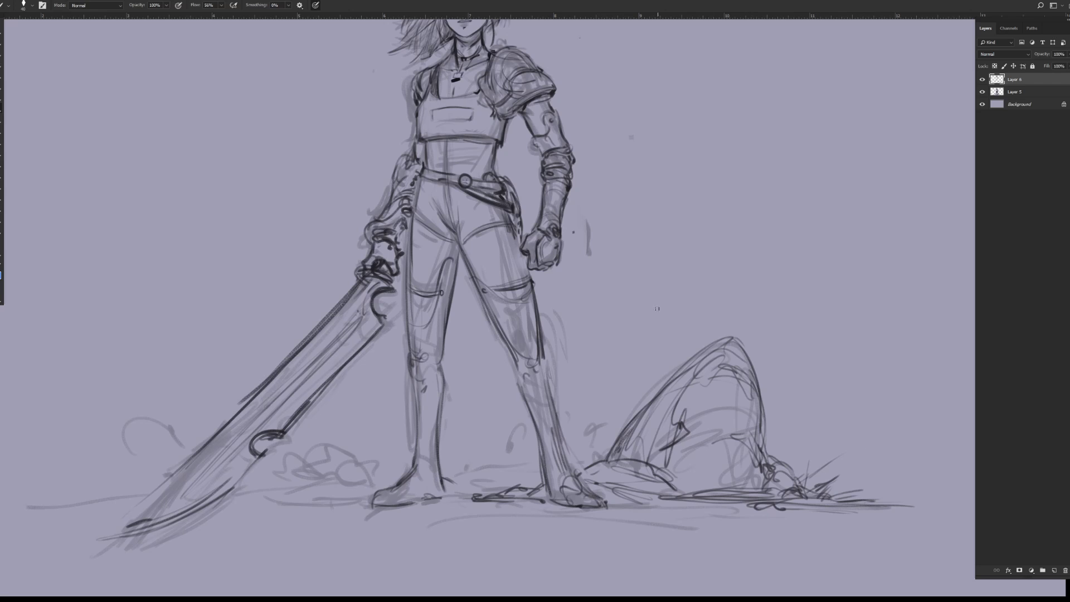
Step: Draw ground strokes between the feet and define the rubble pile between the sword and the near foot
{"action": "mouse_move", "coordinate": [515, 465]}
{"action": "left_mouse_down"}
{"action": "mouse_move", "coordinate": [563, 444]}
{"action": "mouse_move", "coordinate": [557, 436]}
{"action": "left_mouse_up"}
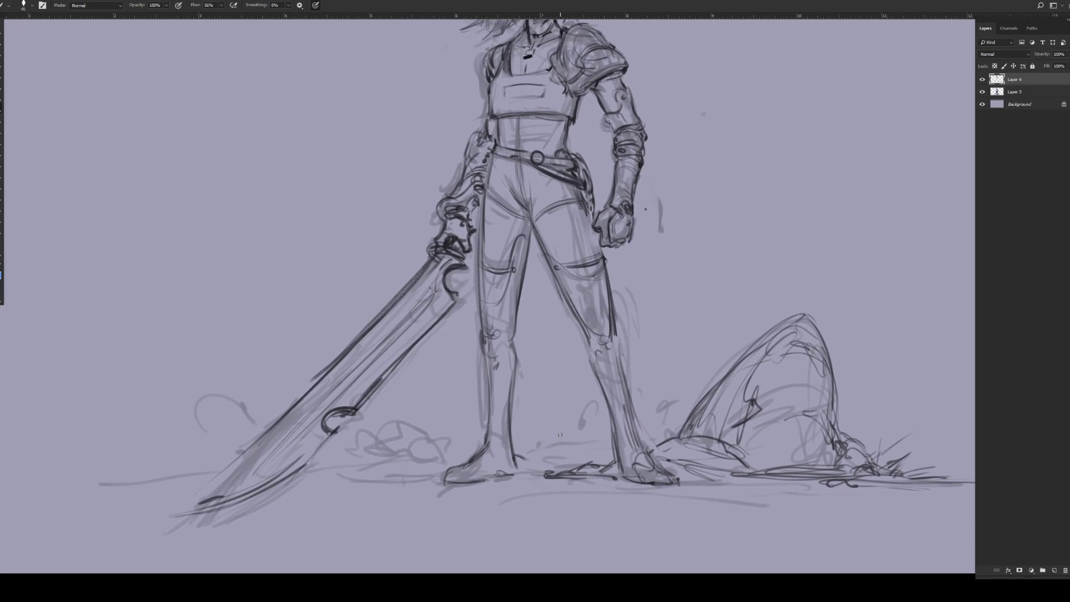
{"action": "mouse_move", "coordinate": [518, 475]}
{"action": "left_mouse_down"}
{"action": "mouse_move", "coordinate": [606, 463]}
{"action": "mouse_move", "coordinate": [574, 463]}
{"action": "left_mouse_up"}
{"action": "mouse_move", "coordinate": [415, 466]}
{"action": "left_mouse_down"}
{"action": "mouse_move", "coordinate": [454, 463]}
{"action": "mouse_move", "coordinate": [399, 464]}
{"action": "mouse_move", "coordinate": [432, 439]}
{"action": "mouse_move", "coordinate": [423, 446]}
{"action": "mouse_move", "coordinate": [435, 458]}
{"action": "mouse_move", "coordinate": [414, 461]}
{"action": "mouse_move", "coordinate": [443, 449]}
{"action": "mouse_move", "coordinate": [454, 459]}
{"action": "mouse_move", "coordinate": [458, 449]}
{"action": "mouse_move", "coordinate": [468, 463]}
{"action": "mouse_move", "coordinate": [455, 450]}
{"action": "mouse_move", "coordinate": [362, 470]}
{"action": "mouse_move", "coordinate": [443, 477]}
{"action": "mouse_move", "coordinate": [357, 465]}
{"action": "mouse_move", "coordinate": [381, 462]}
{"action": "left_mouse_up"}
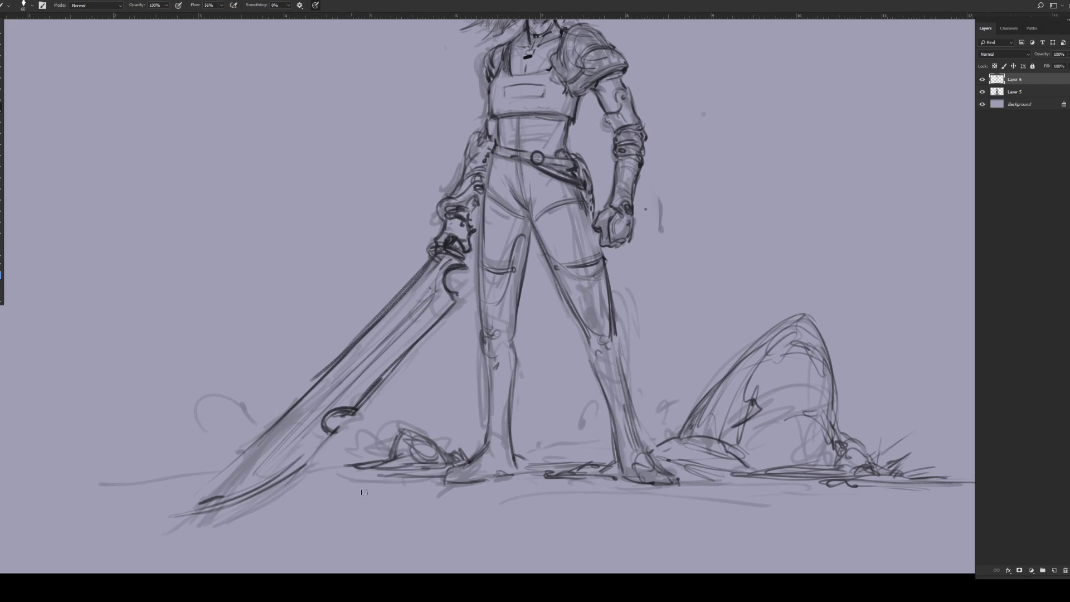
{"action": "key", "text": "bracketleft"}
{"action": "left_click_drag", "start_coordinate": [537, 466], "coordinate": [562, 463]}
{"action": "mouse_move", "coordinate": [464, 468]}
{"action": "left_mouse_down"}
{"action": "mouse_move", "coordinate": [490, 474]}
{"action": "mouse_move", "coordinate": [502, 441]}
{"action": "mouse_move", "coordinate": [507, 450]}
{"action": "left_mouse_up"}
Step: Draw the ankle and shoe-top details on both feet
{"action": "key", "text": "bracketleft"}
{"action": "mouse_move", "coordinate": [620, 453]}
{"action": "left_mouse_down"}
{"action": "mouse_move", "coordinate": [637, 443]}
{"action": "mouse_move", "coordinate": [653, 458]}
{"action": "left_mouse_up"}
{"action": "left_click_drag", "start_coordinate": [491, 363], "coordinate": [485, 450]}
{"action": "left_click_drag", "start_coordinate": [512, 386], "coordinate": [518, 464]}
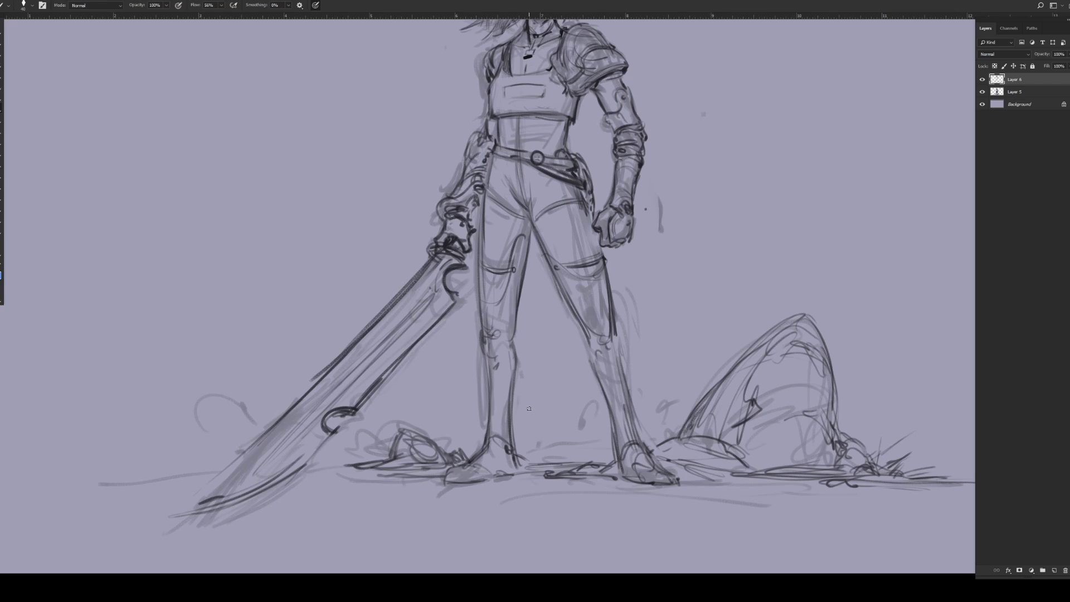
Step: Sketch long sweeping wind curves on both sides of the figure, with small curls behind the sword
{"action": "scroll", "coordinate": [529, 409], "scroll_direction": "up", "scroll_amount": 3}
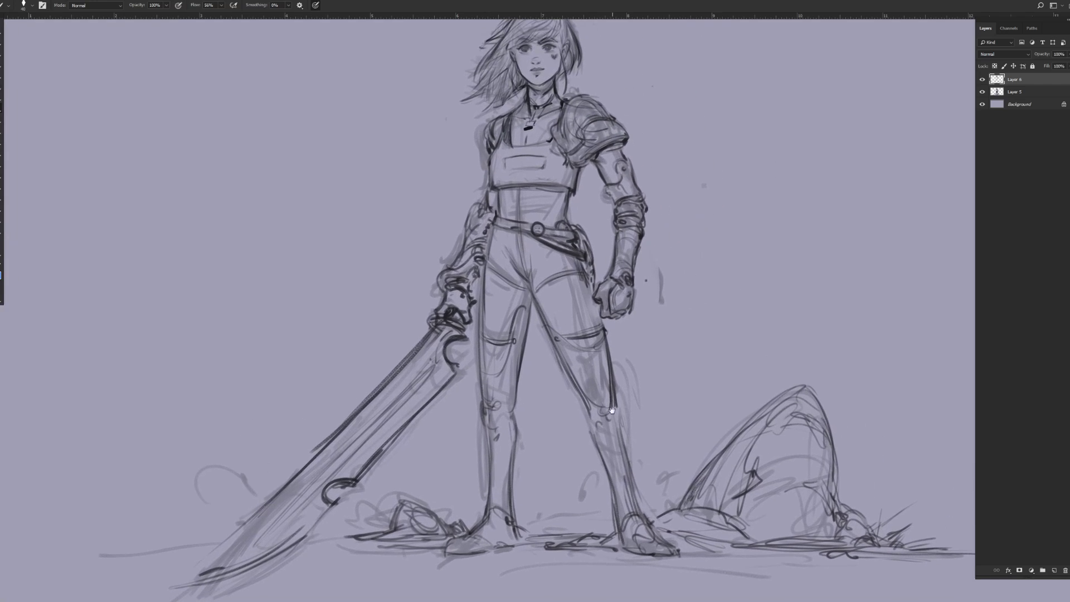
{"action": "mouse_move", "coordinate": [118, 449]}
{"action": "left_mouse_down"}
{"action": "mouse_move", "coordinate": [219, 449]}
{"action": "mouse_move", "coordinate": [312, 372]}
{"action": "mouse_move", "coordinate": [345, 361]}
{"action": "left_mouse_up"}
{"action": "mouse_move", "coordinate": [316, 365]}
{"action": "left_mouse_down"}
{"action": "mouse_move", "coordinate": [356, 357]}
{"action": "mouse_move", "coordinate": [365, 377]}
{"action": "left_mouse_up"}
{"action": "key", "text": "]"}
{"action": "left_click_drag", "start_coordinate": [653, 375], "coordinate": [773, 349]}
{"action": "mouse_move", "coordinate": [832, 314]}
{"action": "left_mouse_down"}
{"action": "mouse_move", "coordinate": [804, 357]}
{"action": "mouse_move", "coordinate": [744, 384]}
{"action": "left_mouse_up"}
{"action": "mouse_move", "coordinate": [363, 347]}
{"action": "left_mouse_down"}
{"action": "mouse_move", "coordinate": [381, 367]}
{"action": "mouse_move", "coordinate": [357, 368]}
{"action": "left_mouse_up"}
{"action": "left_click_drag", "start_coordinate": [350, 379], "coordinate": [357, 392]}
Step: Sketch small curved dust swirls around the rubble, between the legs and beside the mound
{"action": "left_click_drag", "start_coordinate": [426, 466], "coordinate": [414, 489]}
{"action": "mouse_move", "coordinate": [393, 458]}
{"action": "left_mouse_down"}
{"action": "mouse_move", "coordinate": [397, 483]}
{"action": "mouse_move", "coordinate": [462, 490]}
{"action": "left_mouse_up"}
{"action": "left_click_drag", "start_coordinate": [420, 474], "coordinate": [467, 487]}
{"action": "mouse_move", "coordinate": [545, 458]}
{"action": "left_mouse_down"}
{"action": "mouse_move", "coordinate": [554, 485]}
{"action": "mouse_move", "coordinate": [579, 435]}
{"action": "left_mouse_up"}
{"action": "left_click_drag", "start_coordinate": [566, 473], "coordinate": [590, 468]}
{"action": "left_click_drag", "start_coordinate": [536, 517], "coordinate": [542, 501]}
{"action": "left_click_drag", "start_coordinate": [672, 427], "coordinate": [686, 429]}
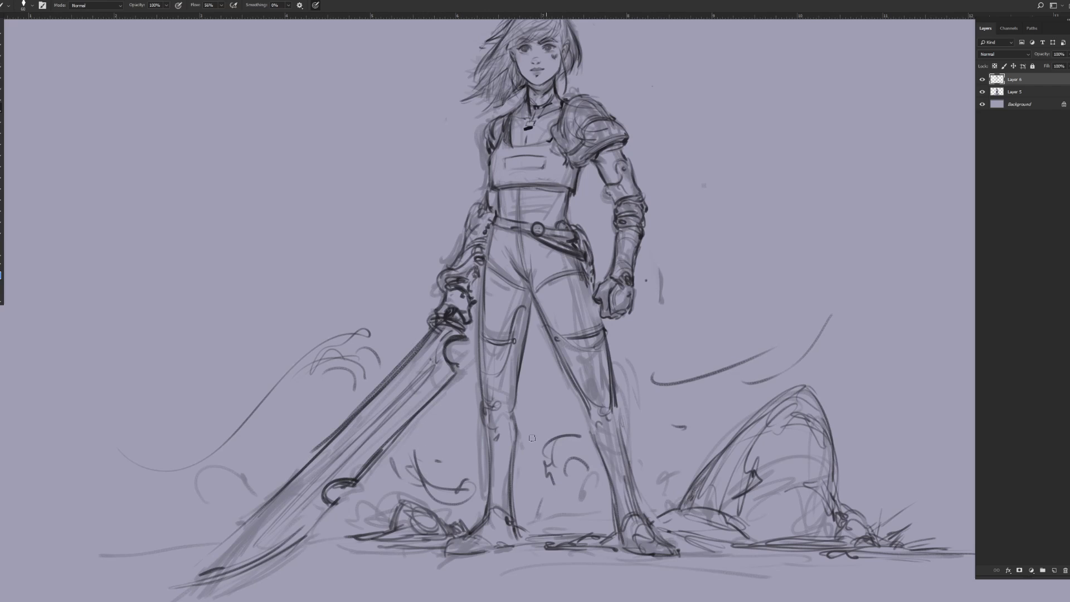
Step: Add large arcs and smaller puffy curls to the dust swirl behind the sword
{"action": "left_click_drag", "start_coordinate": [293, 285], "coordinate": [368, 304]}
{"action": "left_click_drag", "start_coordinate": [265, 305], "coordinate": [390, 317]}
{"action": "left_click_drag", "start_coordinate": [377, 334], "coordinate": [390, 348]}
{"action": "mouse_move", "coordinate": [374, 313]}
{"action": "left_mouse_down"}
{"action": "mouse_move", "coordinate": [380, 370]}
{"action": "mouse_move", "coordinate": [342, 402]}
{"action": "left_mouse_up"}
{"action": "mouse_move", "coordinate": [289, 386]}
{"action": "left_mouse_down"}
{"action": "mouse_move", "coordinate": [304, 372]}
{"action": "mouse_move", "coordinate": [349, 381]}
{"action": "left_mouse_up"}
{"action": "left_click_drag", "start_coordinate": [334, 401], "coordinate": [350, 393]}
{"action": "left_click_drag", "start_coordinate": [298, 435], "coordinate": [293, 446]}
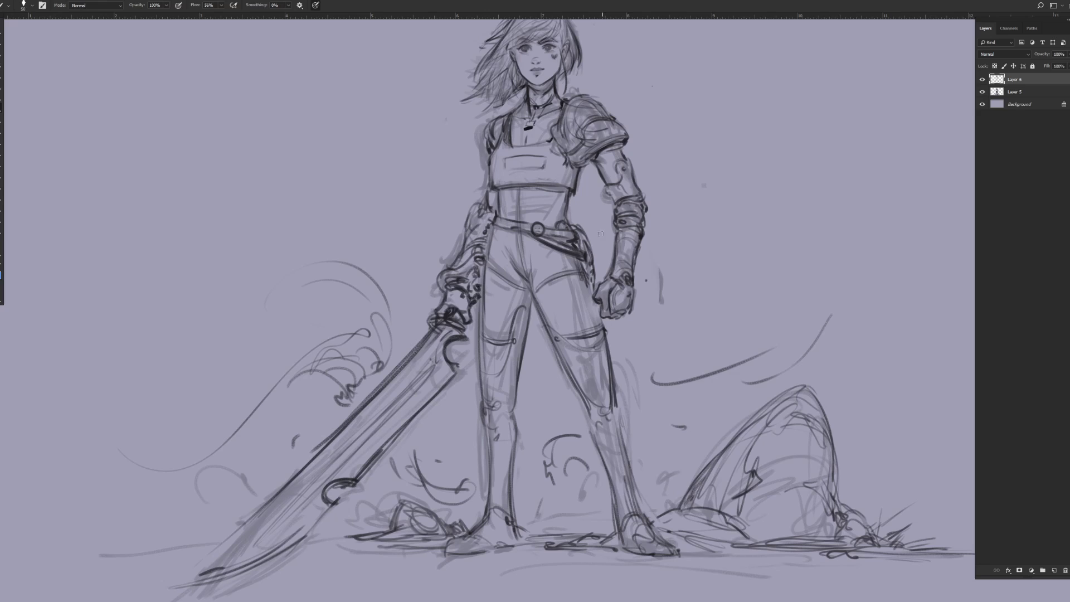
Step: Reinforce the knee line away from the sword and thicken the inner calf contour of the sword-side leg
{"action": "key", "text": "["}
{"action": "left_click_drag", "start_coordinate": [602, 411], "coordinate": [612, 412]}
{"action": "key", "text": "]"}
{"action": "key", "text": "]"}
{"action": "mouse_move", "coordinate": [574, 367]}
{"action": "left_mouse_down"}
{"action": "mouse_move", "coordinate": [599, 411]}
{"action": "mouse_move", "coordinate": [588, 408]}
{"action": "left_mouse_up"}
{"action": "left_click_drag", "start_coordinate": [515, 393], "coordinate": [511, 479]}
{"action": "left_click_drag", "start_coordinate": [521, 432], "coordinate": [515, 462]}
{"action": "left_click_drag", "start_coordinate": [520, 461], "coordinate": [509, 482]}
{"action": "left_click_drag", "start_coordinate": [521, 421], "coordinate": [511, 488]}
{"action": "key", "text": "]"}
{"action": "left_click_drag", "start_coordinate": [516, 450], "coordinate": [509, 511]}
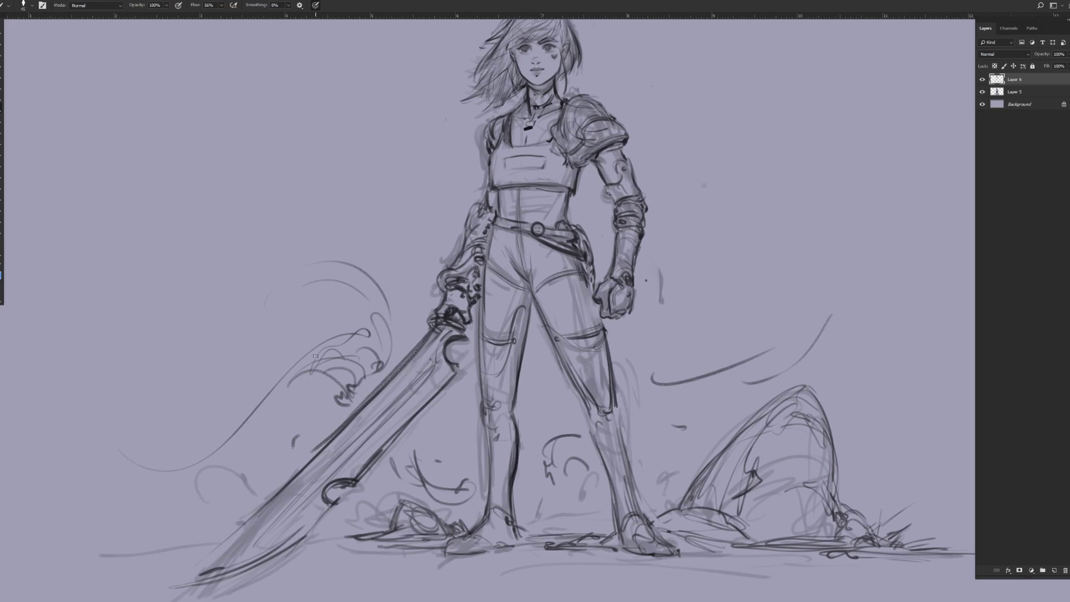
Step: Trim the thickened inner calf line of the sword-side leg with the eraser, returning to the brush
{"action": "key", "text": "e"}
{"action": "key", "text": "["}
{"action": "key", "text": "["}
{"action": "mouse_move", "coordinate": [510, 449]}
{"action": "left_mouse_down"}
{"action": "mouse_move", "coordinate": [510, 491]}
{"action": "mouse_move", "coordinate": [517, 477]}
{"action": "left_mouse_up"}
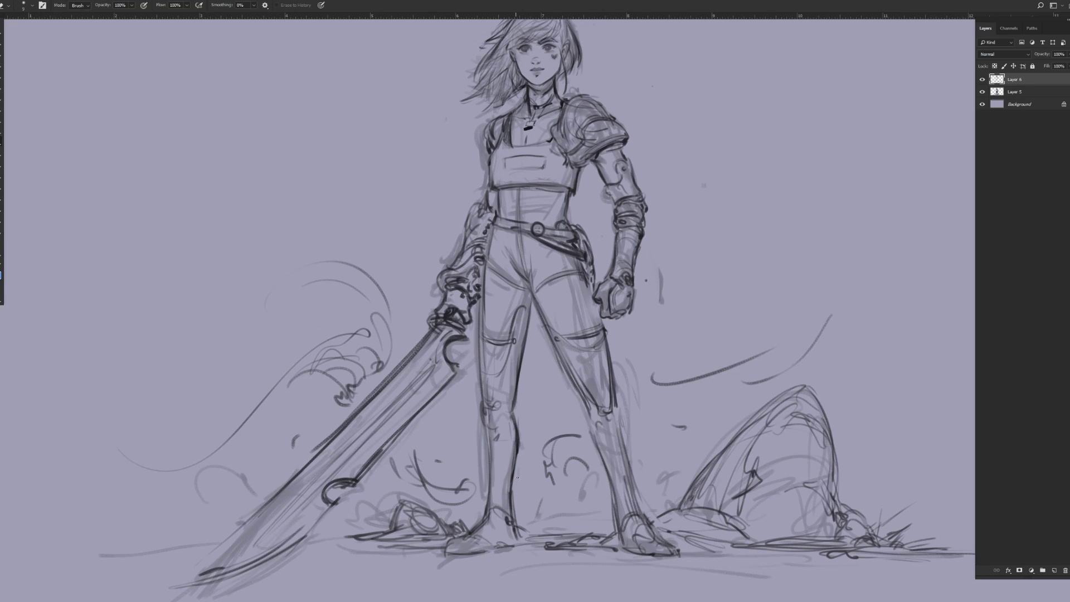
{"action": "key", "text": "b"}
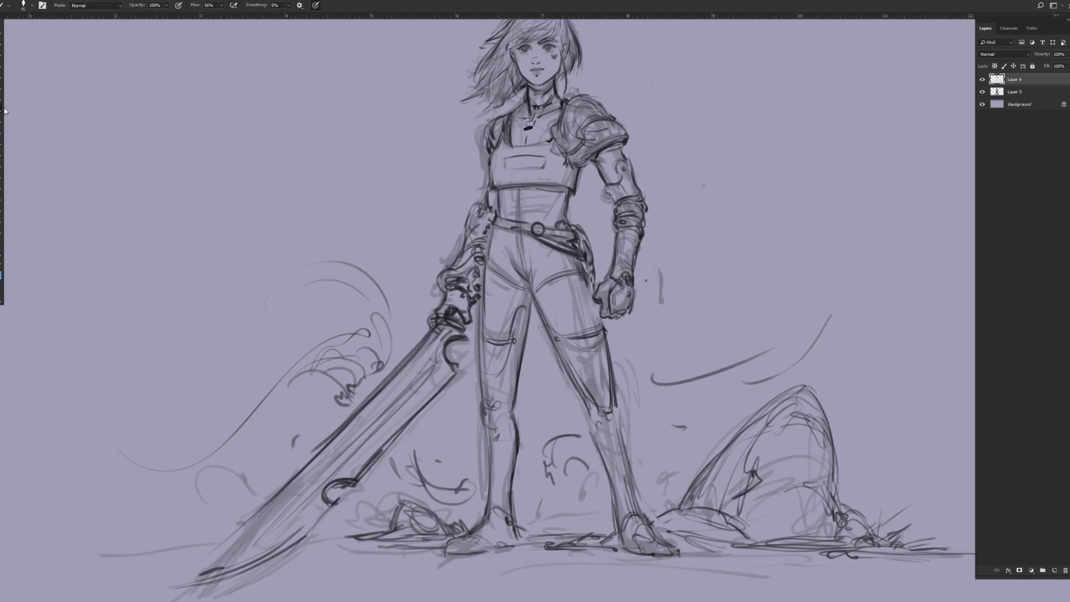
Step: Touch up the lower edge of the shoulder armour and darken the sword-side hip and thigh contour
{"action": "left_click_drag", "start_coordinate": [378, 234], "coordinate": [298, 225]}
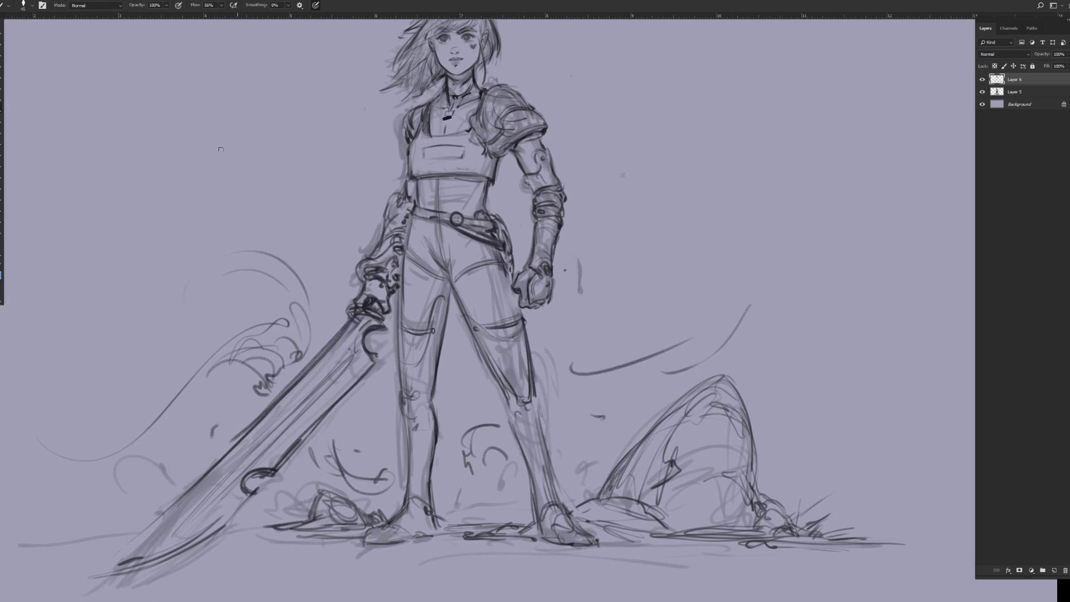
{"action": "left_click", "coordinate": [3, 242]}
{"action": "left_click_drag", "start_coordinate": [299, 267], "coordinate": [270, 268]}
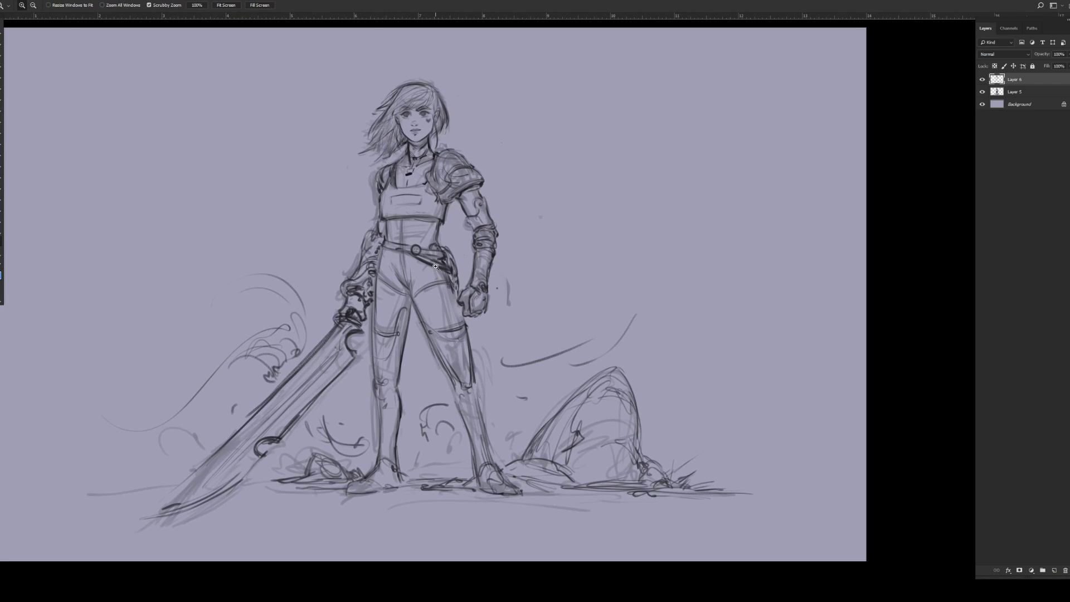
{"action": "key", "text": "b"}
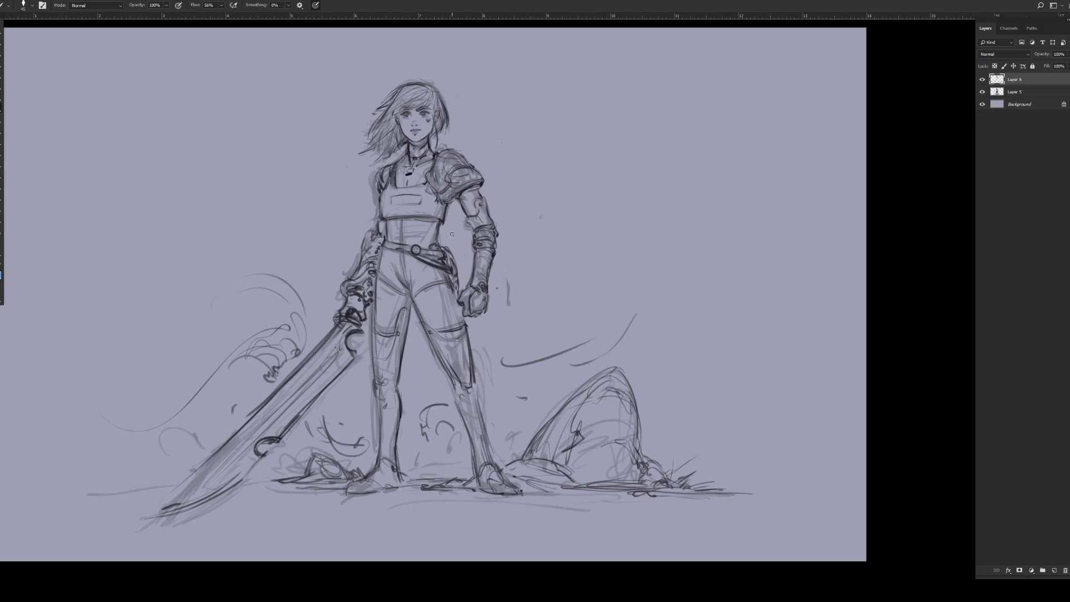
{"action": "key", "text": "bracketleft"}
{"action": "key", "text": "bracketleft"}
{"action": "key", "text": "bracketright"}
{"action": "left_click_drag", "start_coordinate": [467, 174], "coordinate": [464, 189]}
{"action": "mouse_move", "coordinate": [386, 248]}
{"action": "left_mouse_down"}
{"action": "mouse_move", "coordinate": [377, 332]}
{"action": "mouse_move", "coordinate": [377, 289]}
{"action": "left_mouse_up"}
{"action": "left_click_drag", "start_coordinate": [374, 305], "coordinate": [370, 404]}
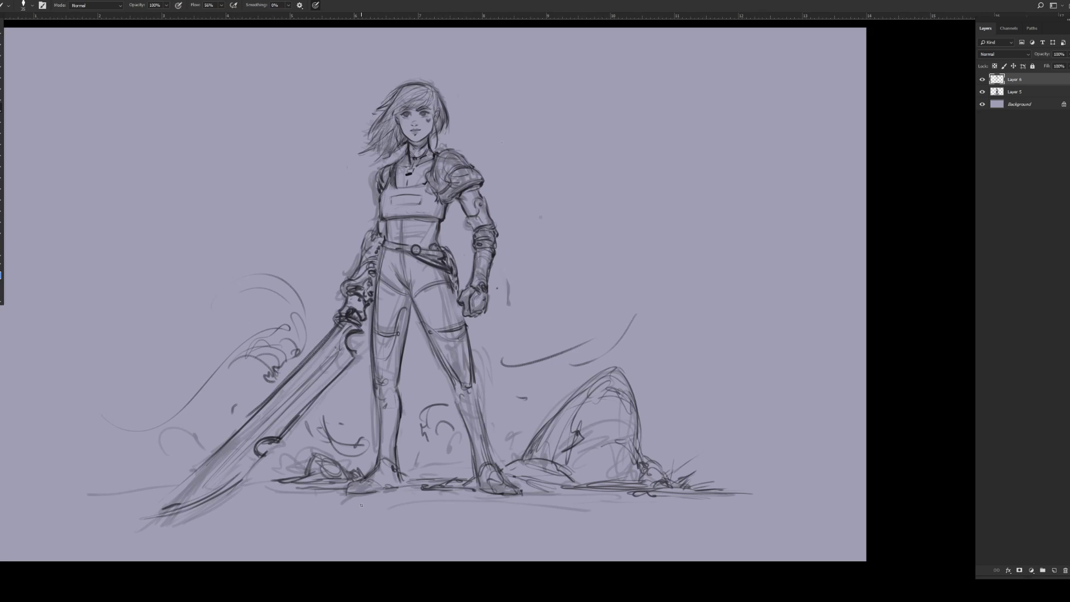
Step: Refine the upper thigh and shoulder plate, and add a small knob below the knee away from the sword
{"action": "left_click_drag", "start_coordinate": [412, 280], "coordinate": [373, 318]}
{"action": "key", "text": "["}
{"action": "key", "text": "["}
{"action": "left_click_drag", "start_coordinate": [456, 156], "coordinate": [472, 160]}
{"action": "key", "text": "]"}
{"action": "left_click_drag", "start_coordinate": [484, 416], "coordinate": [488, 429]}
{"action": "left_click_drag", "start_coordinate": [475, 389], "coordinate": [478, 397]}
Step: Add dark ankle-guard details to both shoes and the lower shins
{"action": "mouse_move", "coordinate": [378, 420]}
{"action": "left_mouse_down"}
{"action": "mouse_move", "coordinate": [398, 414]}
{"action": "mouse_move", "coordinate": [400, 479]}
{"action": "left_mouse_up"}
{"action": "key", "text": "bracketleft"}
{"action": "mouse_move", "coordinate": [485, 475]}
{"action": "left_mouse_down"}
{"action": "mouse_move", "coordinate": [491, 460]}
{"action": "mouse_move", "coordinate": [500, 469]}
{"action": "left_mouse_up"}
{"action": "mouse_move", "coordinate": [374, 469]}
{"action": "left_mouse_down"}
{"action": "mouse_move", "coordinate": [390, 457]}
{"action": "mouse_move", "coordinate": [402, 478]}
{"action": "left_mouse_up"}
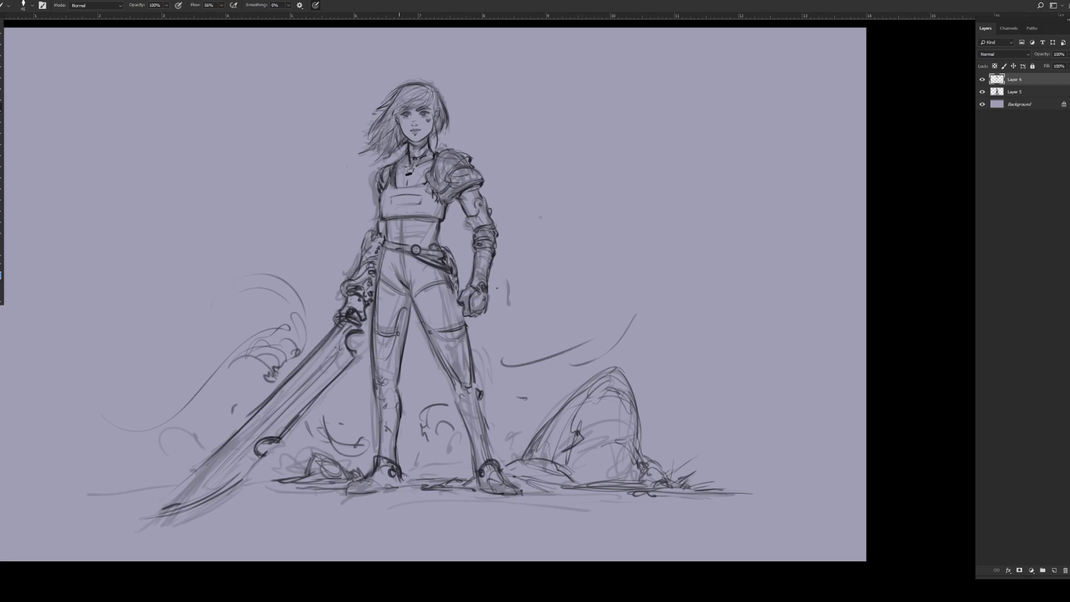
{"action": "mouse_move", "coordinate": [478, 477]}
{"action": "left_mouse_down"}
{"action": "mouse_move", "coordinate": [473, 466]}
{"action": "mouse_move", "coordinate": [474, 485]}
{"action": "left_mouse_up"}
{"action": "key", "text": "bracketleft"}
{"action": "left_click_drag", "start_coordinate": [509, 481], "coordinate": [490, 479]}
{"action": "left_click_drag", "start_coordinate": [491, 453], "coordinate": [494, 449]}
Step: Create a new layer above the line art and set its blend mode to Multiply
{"action": "mouse_move", "coordinate": [567, 404]}
{"action": "left_mouse_down"}
{"action": "mouse_move", "coordinate": [612, 338]}
{"action": "mouse_move", "coordinate": [612, 391]}
{"action": "left_mouse_up"}
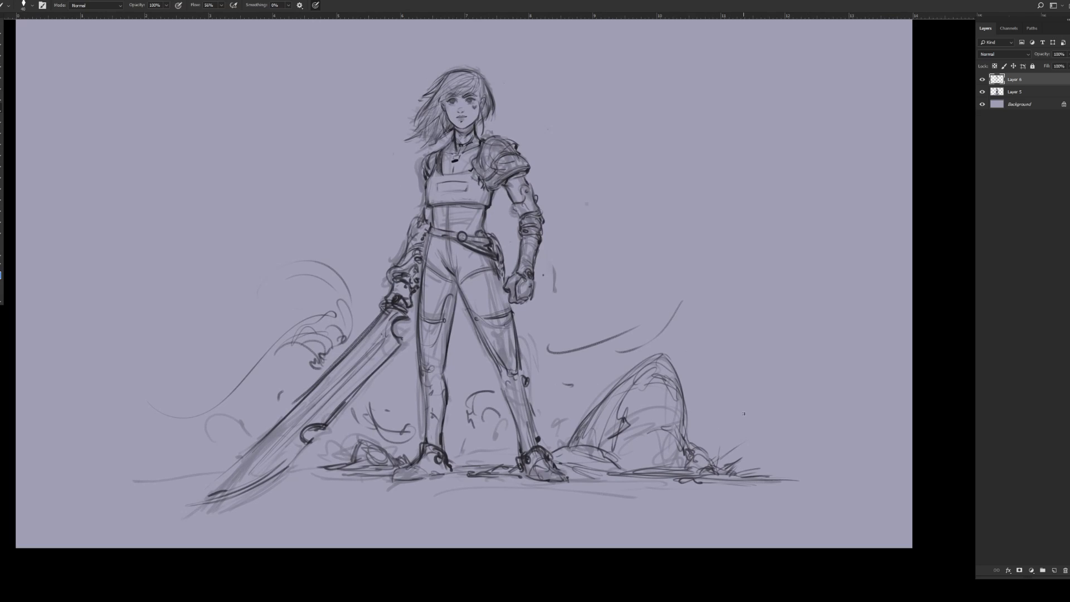
{"action": "left_click", "coordinate": [1053, 570]}
{"action": "left_click", "coordinate": [996, 56]}
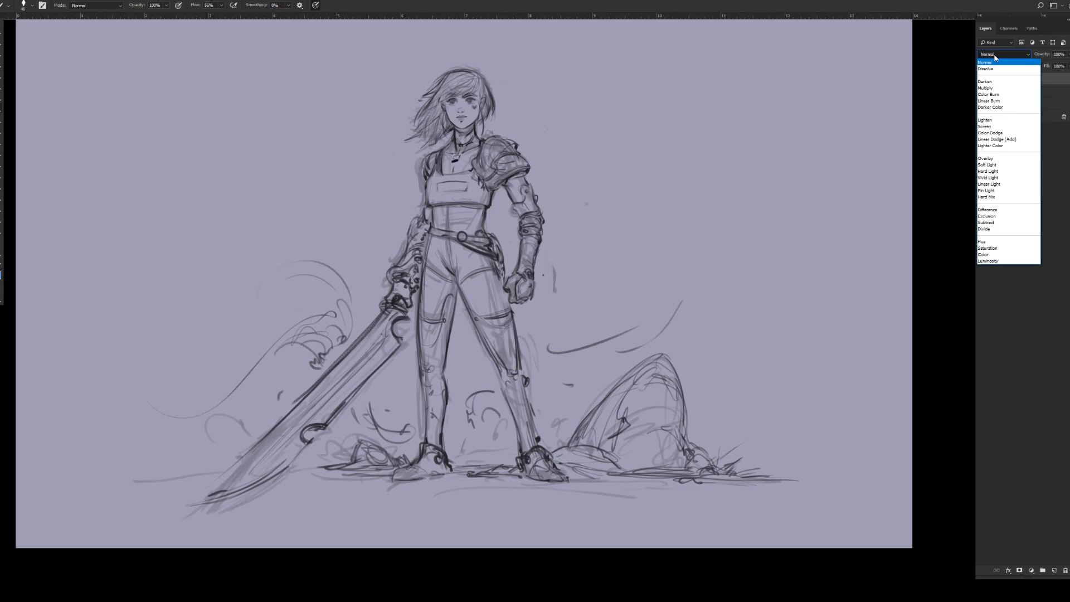
{"action": "left_click", "coordinate": [985, 88]}
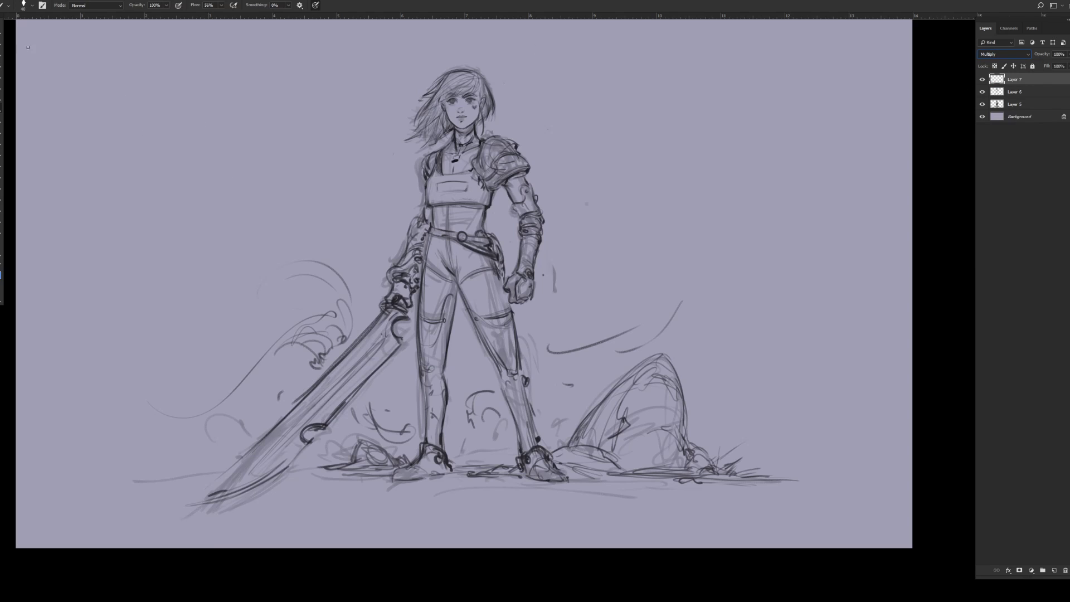
Step: Set the brush flow to 100%, toggle pressure-controlled size, and choose the DG_PureSolid brush
{"action": "left_click", "coordinate": [221, 6]}
{"action": "left_click_drag", "start_coordinate": [235, 16], "coordinate": [256, 21]}
{"action": "left_click", "coordinate": [319, 6]}
{"action": "left_click", "coordinate": [34, 8]}
{"action": "left_click", "coordinate": [131, 148]}
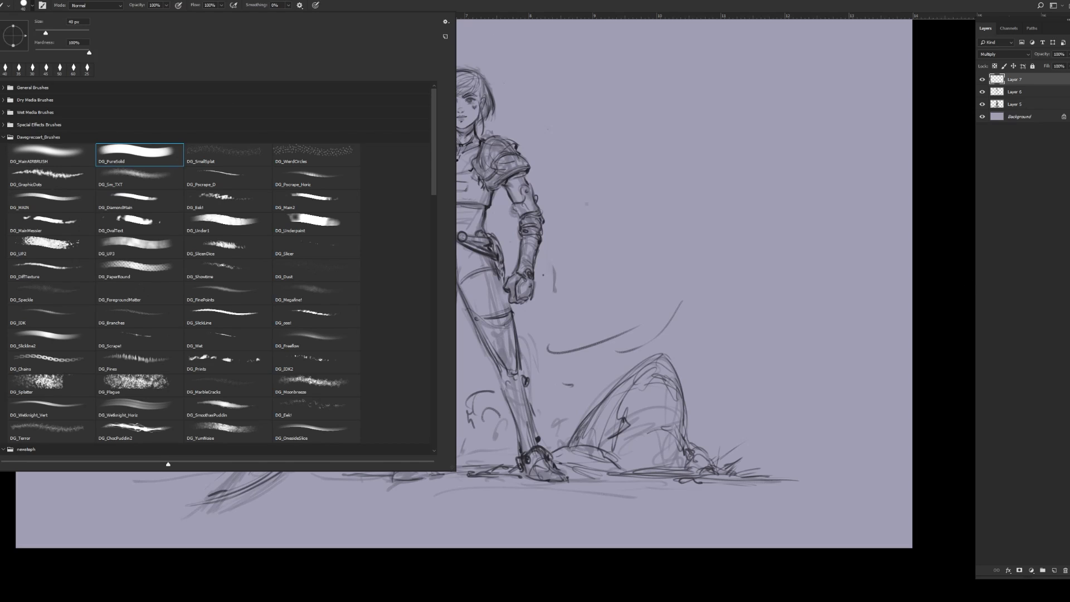
{"action": "key", "text": "Return"}
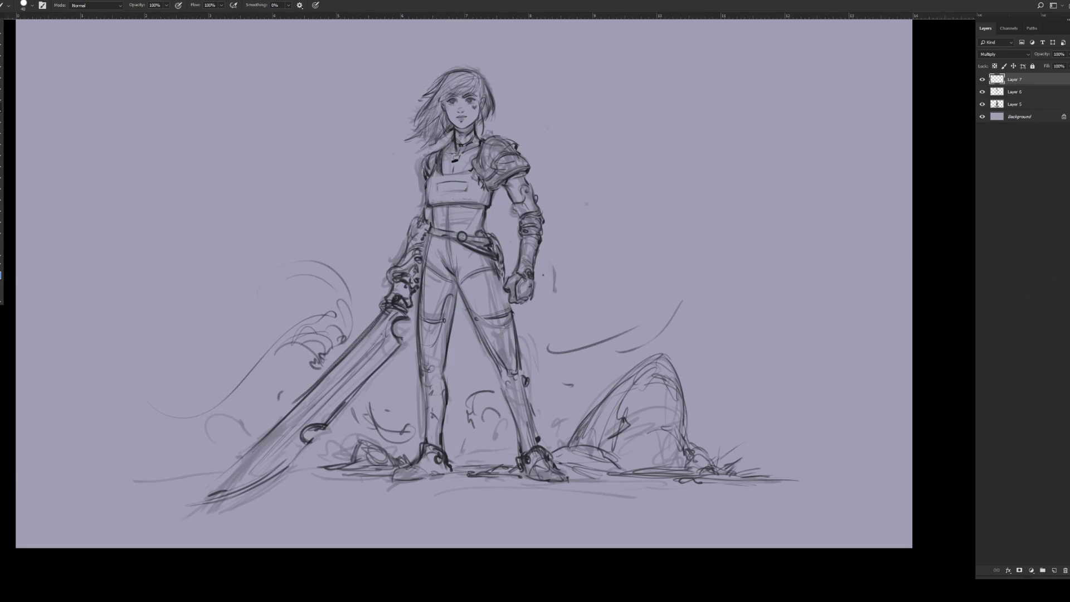
Step: Try a dark purple shading colour with a short stroke on the sword side of the torso
{"action": "left_click", "coordinate": [2, 276]}
{"action": "left_click", "coordinate": [388, 277]}
{"action": "left_click", "coordinate": [677, 232]}
{"action": "left_click_drag", "start_coordinate": [439, 204], "coordinate": [430, 232]}
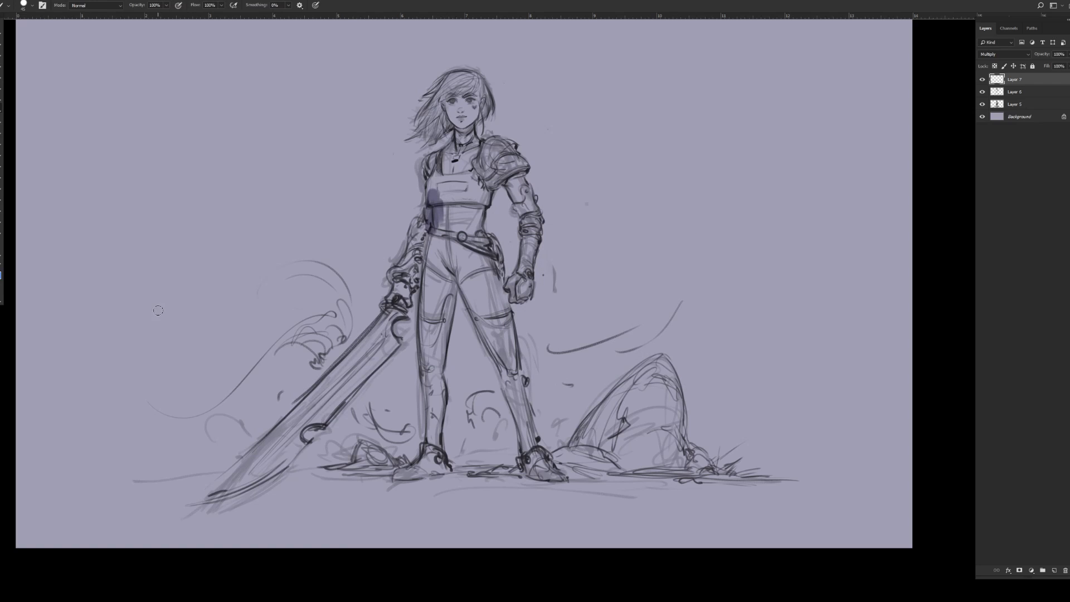
Step: Set the brush colour to the light grey a6a5b0 and fill the torso and arms with flat tone
{"action": "left_click", "coordinate": [1, 276]}
{"action": "left_click", "coordinate": [515, 270]}
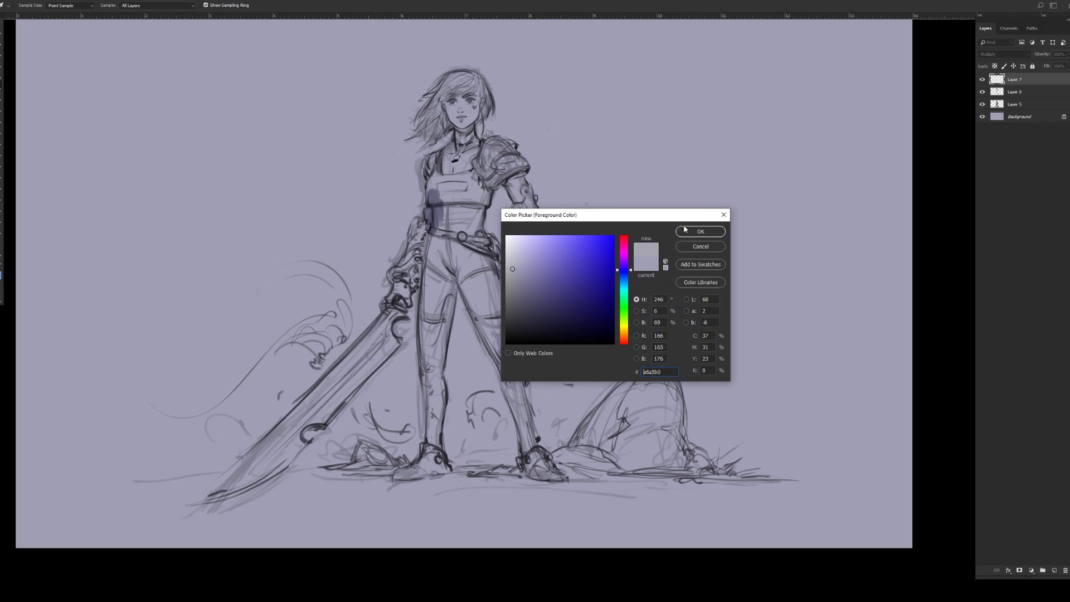
{"action": "left_click", "coordinate": [683, 229]}
{"action": "mouse_move", "coordinate": [434, 178]}
{"action": "left_mouse_down"}
{"action": "mouse_move", "coordinate": [433, 213]}
{"action": "mouse_move", "coordinate": [469, 179]}
{"action": "mouse_move", "coordinate": [473, 228]}
{"action": "mouse_move", "coordinate": [485, 191]}
{"action": "mouse_move", "coordinate": [429, 163]}
{"action": "mouse_move", "coordinate": [461, 137]}
{"action": "mouse_move", "coordinate": [465, 166]}
{"action": "mouse_move", "coordinate": [472, 143]}
{"action": "mouse_move", "coordinate": [441, 182]}
{"action": "mouse_move", "coordinate": [458, 205]}
{"action": "mouse_move", "coordinate": [484, 146]}
{"action": "mouse_move", "coordinate": [500, 145]}
{"action": "mouse_move", "coordinate": [482, 171]}
{"action": "mouse_move", "coordinate": [502, 173]}
{"action": "mouse_move", "coordinate": [510, 148]}
{"action": "mouse_move", "coordinate": [528, 232]}
{"action": "mouse_move", "coordinate": [533, 207]}
{"action": "mouse_move", "coordinate": [527, 186]}
{"action": "mouse_move", "coordinate": [509, 281]}
{"action": "left_mouse_up"}
Step: Fill the hips and both thighs with the flat grey tone, adjusting the brush size to fit
{"action": "key", "text": "bracketright"}
{"action": "key", "text": "bracketleft"}
{"action": "key", "text": "bracketleft"}
{"action": "key", "text": "bracketright"}
{"action": "mouse_move", "coordinate": [440, 237]}
{"action": "left_mouse_down"}
{"action": "mouse_move", "coordinate": [429, 290]}
{"action": "mouse_move", "coordinate": [454, 254]}
{"action": "mouse_move", "coordinate": [458, 273]}
{"action": "mouse_move", "coordinate": [399, 271]}
{"action": "mouse_move", "coordinate": [390, 303]}
{"action": "mouse_move", "coordinate": [418, 277]}
{"action": "mouse_move", "coordinate": [421, 254]}
{"action": "mouse_move", "coordinate": [469, 281]}
{"action": "mouse_move", "coordinate": [449, 287]}
{"action": "left_mouse_up"}
{"action": "key", "text": "bracketright"}
{"action": "key", "text": "bracketright"}
{"action": "key", "text": "bracketright"}
{"action": "mouse_move", "coordinate": [474, 247]}
{"action": "left_mouse_down"}
{"action": "mouse_move", "coordinate": [478, 297]}
{"action": "mouse_move", "coordinate": [487, 240]}
{"action": "mouse_move", "coordinate": [493, 262]}
{"action": "mouse_move", "coordinate": [476, 317]}
{"action": "mouse_move", "coordinate": [497, 321]}
{"action": "mouse_move", "coordinate": [509, 385]}
{"action": "left_mouse_up"}
Step: Fill the lower legs, feet, face and hair with the flat grey tone using a smaller brush
{"action": "key", "text": "bracketleft"}
{"action": "key", "text": "bracketleft"}
{"action": "key", "text": "bracketleft"}
{"action": "mouse_move", "coordinate": [430, 327]}
{"action": "left_mouse_down"}
{"action": "mouse_move", "coordinate": [428, 296]}
{"action": "mouse_move", "coordinate": [443, 318]}
{"action": "mouse_move", "coordinate": [433, 425]}
{"action": "mouse_move", "coordinate": [439, 394]}
{"action": "mouse_move", "coordinate": [437, 416]}
{"action": "mouse_move", "coordinate": [428, 464]}
{"action": "mouse_move", "coordinate": [408, 473]}
{"action": "mouse_move", "coordinate": [440, 462]}
{"action": "left_mouse_up"}
{"action": "mouse_move", "coordinate": [508, 390]}
{"action": "left_mouse_down"}
{"action": "mouse_move", "coordinate": [525, 438]}
{"action": "mouse_move", "coordinate": [522, 392]}
{"action": "mouse_move", "coordinate": [531, 461]}
{"action": "mouse_move", "coordinate": [557, 476]}
{"action": "left_mouse_up"}
{"action": "mouse_move", "coordinate": [435, 109]}
{"action": "left_mouse_down"}
{"action": "mouse_move", "coordinate": [419, 134]}
{"action": "mouse_move", "coordinate": [439, 111]}
{"action": "mouse_move", "coordinate": [428, 143]}
{"action": "mouse_move", "coordinate": [461, 106]}
{"action": "mouse_move", "coordinate": [438, 86]}
{"action": "mouse_move", "coordinate": [453, 76]}
{"action": "mouse_move", "coordinate": [461, 81]}
{"action": "mouse_move", "coordinate": [439, 99]}
{"action": "mouse_move", "coordinate": [463, 87]}
{"action": "mouse_move", "coordinate": [445, 128]}
{"action": "mouse_move", "coordinate": [472, 97]}
{"action": "mouse_move", "coordinate": [462, 133]}
{"action": "left_mouse_up"}
{"action": "mouse_move", "coordinate": [462, 84]}
{"action": "left_mouse_down"}
{"action": "mouse_move", "coordinate": [476, 119]}
{"action": "mouse_move", "coordinate": [488, 102]}
{"action": "left_mouse_up"}
Step: Fill the giant sword's blade with the flat grey tone using a larger brush
{"action": "key", "text": "bracketright"}
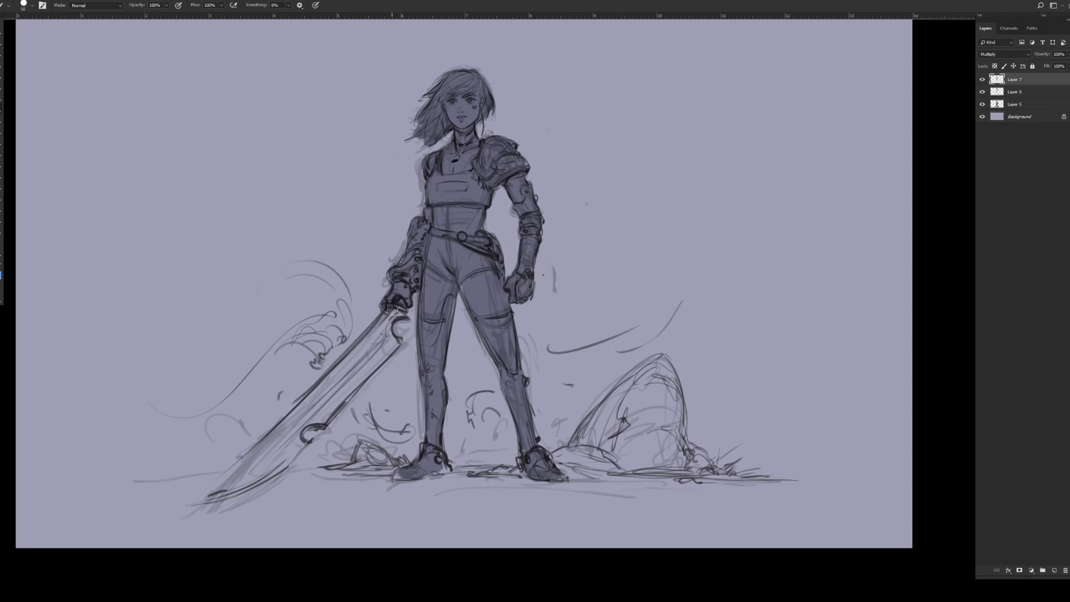
{"action": "mouse_move", "coordinate": [396, 309]}
{"action": "left_mouse_down"}
{"action": "mouse_move", "coordinate": [341, 371]}
{"action": "mouse_move", "coordinate": [383, 333]}
{"action": "mouse_move", "coordinate": [395, 345]}
{"action": "mouse_move", "coordinate": [389, 320]}
{"action": "mouse_move", "coordinate": [304, 418]}
{"action": "mouse_move", "coordinate": [391, 345]}
{"action": "mouse_move", "coordinate": [228, 486]}
{"action": "mouse_move", "coordinate": [269, 442]}
{"action": "mouse_move", "coordinate": [254, 476]}
{"action": "mouse_move", "coordinate": [293, 458]}
{"action": "left_mouse_up"}
{"action": "key", "text": "bracketright"}
{"action": "key", "text": "bracketright"}
{"action": "key", "text": "bracketright"}
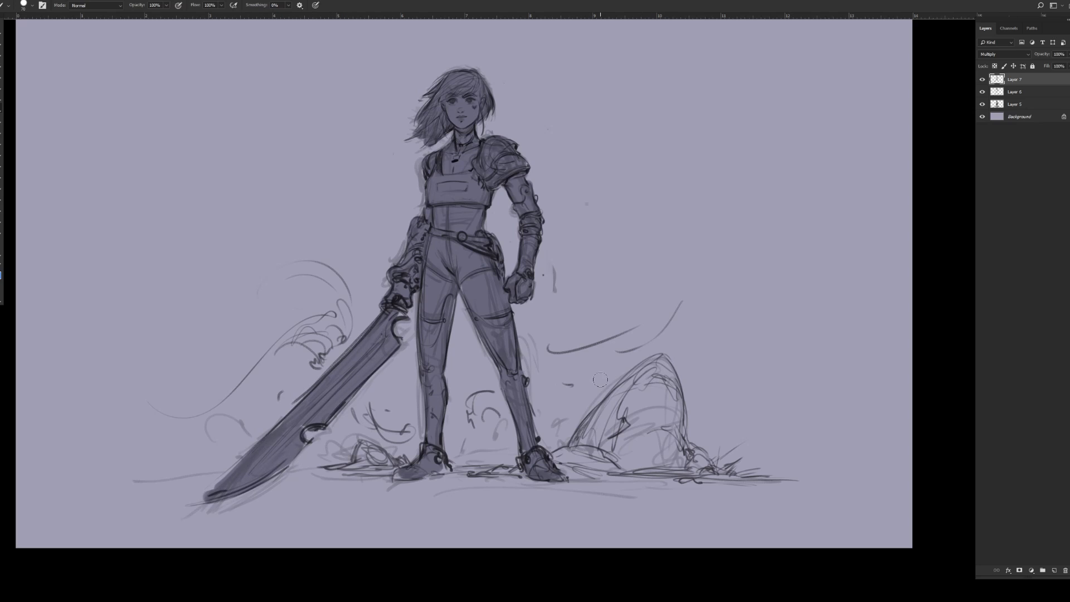
Step: Fill the small rock, the large pointed rock and the ground beneath it with the flat grey tone, enlarging the brush as needed
{"action": "mouse_move", "coordinate": [363, 453]}
{"action": "left_mouse_down"}
{"action": "mouse_move", "coordinate": [394, 469]}
{"action": "mouse_move", "coordinate": [316, 480]}
{"action": "mouse_move", "coordinate": [437, 482]}
{"action": "left_mouse_up"}
{"action": "key", "text": "bracketright"}
{"action": "key", "text": "bracketright"}
{"action": "key", "text": "bracketright"}
{"action": "key", "text": "bracketright"}
{"action": "mouse_move", "coordinate": [588, 442]}
{"action": "left_mouse_down"}
{"action": "mouse_move", "coordinate": [653, 373]}
{"action": "mouse_move", "coordinate": [663, 447]}
{"action": "mouse_move", "coordinate": [617, 423]}
{"action": "mouse_move", "coordinate": [621, 449]}
{"action": "mouse_move", "coordinate": [591, 466]}
{"action": "mouse_move", "coordinate": [697, 466]}
{"action": "left_mouse_up"}
{"action": "key", "text": "bracketright"}
{"action": "left_click_drag", "start_coordinate": [592, 475], "coordinate": [744, 482]}
Step: Add flat grey ground tone around the feet, under the sword tip and along the far end of the ground using smaller brushes
{"action": "key", "text": "bracketleft"}
{"action": "key", "text": "bracketleft"}
{"action": "key", "text": "bracketleft"}
{"action": "key", "text": "bracketleft"}
{"action": "left_click_drag", "start_coordinate": [526, 472], "coordinate": [510, 468]}
{"action": "key", "text": "bracketleft"}
{"action": "key", "text": "bracketleft"}
{"action": "left_click_drag", "start_coordinate": [248, 489], "coordinate": [276, 482]}
{"action": "left_click_drag", "start_coordinate": [721, 473], "coordinate": [774, 480]}
{"action": "left_click_drag", "start_coordinate": [470, 470], "coordinate": [487, 457]}
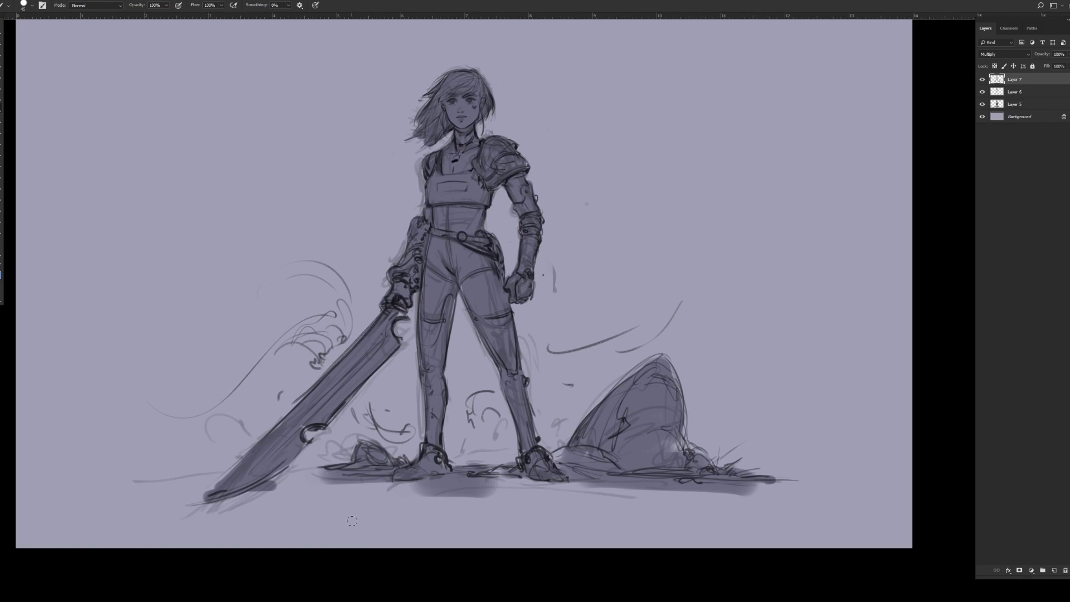
Step: Erase soft highlights out of the flat tone on the chest armour and shoulder using an eraser with the DG_MainAIRBRUSH brush
{"action": "key", "text": "e"}
{"action": "left_click", "coordinate": [32, 5]}
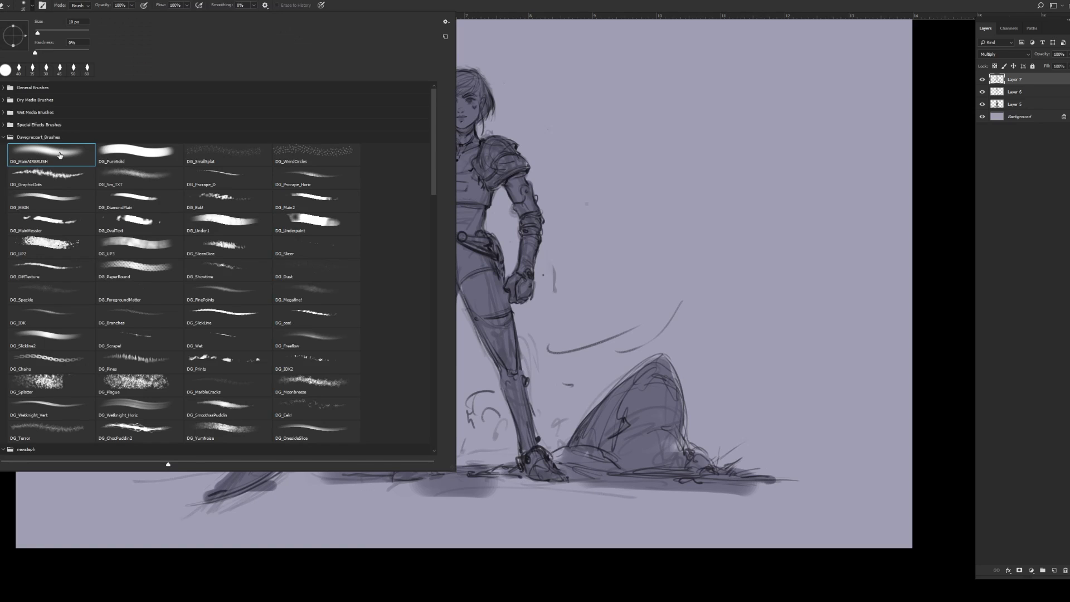
{"action": "left_click", "coordinate": [765, 214]}
{"action": "key", "text": "bracketright"}
{"action": "key", "text": "bracketright"}
{"action": "key", "text": "bracketright"}
{"action": "key", "text": "bracketright"}
{"action": "key", "text": "bracketright"}
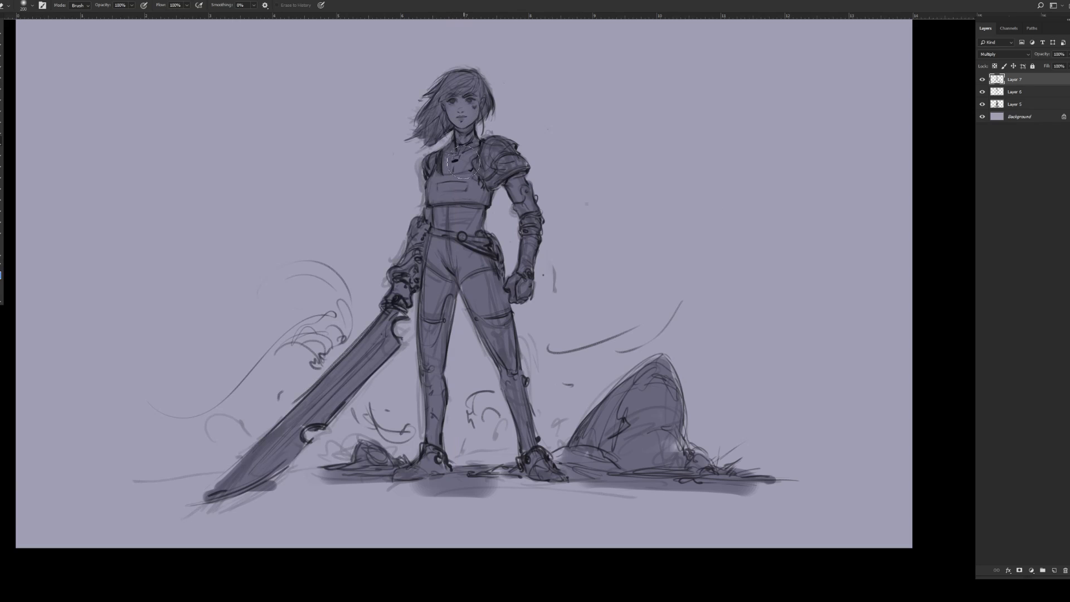
{"action": "key", "text": "z"}
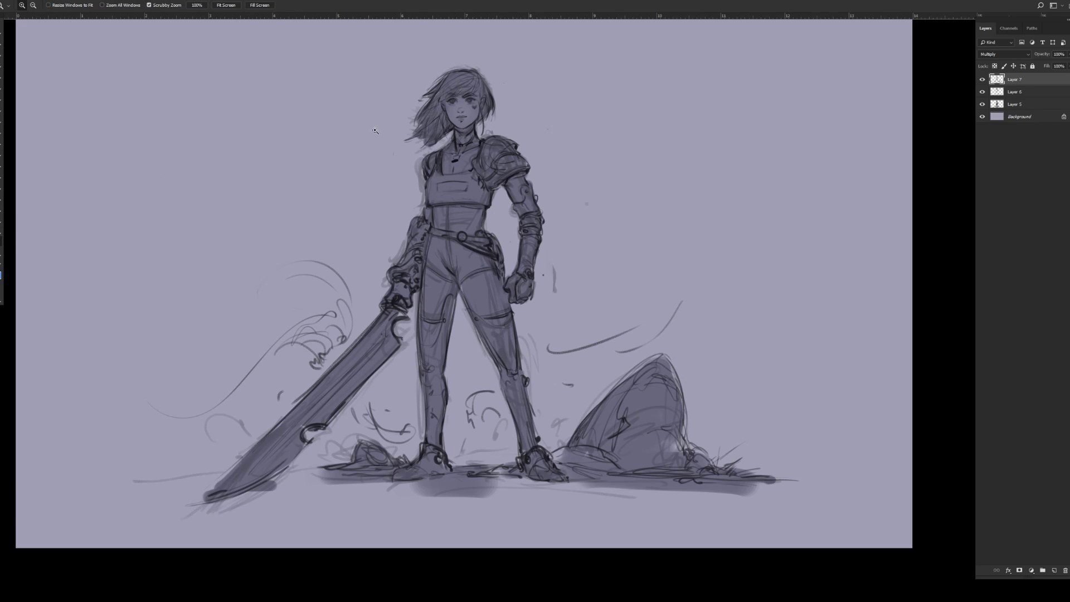
{"action": "left_click", "coordinate": [472, 120]}
{"action": "key", "text": "e"}
{"action": "left_click", "coordinate": [482, 214]}
{"action": "key", "text": "]"}
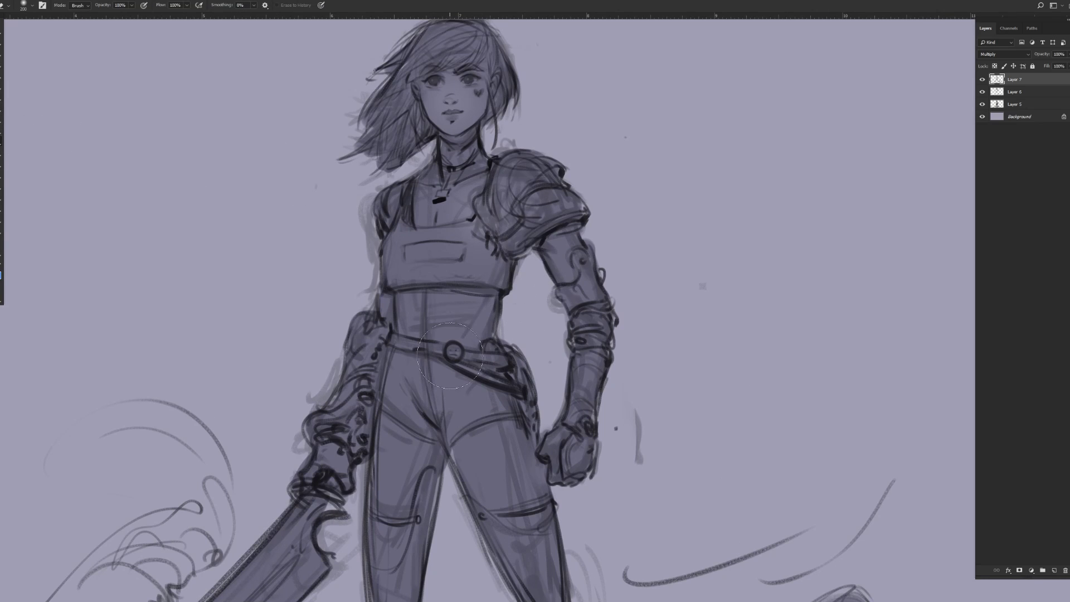
{"action": "left_click", "coordinate": [516, 214]}
{"action": "left_click", "coordinate": [464, 257]}
{"action": "key", "text": "["}
{"action": "key", "text": "["}
{"action": "left_click", "coordinate": [438, 245]}
{"action": "left_click", "coordinate": [458, 223]}
Step: Lighten the tone softly on the face and flowing hair with a smaller airbrush eraser
{"action": "key", "text": "bracketleft"}
{"action": "key", "text": "bracketleft"}
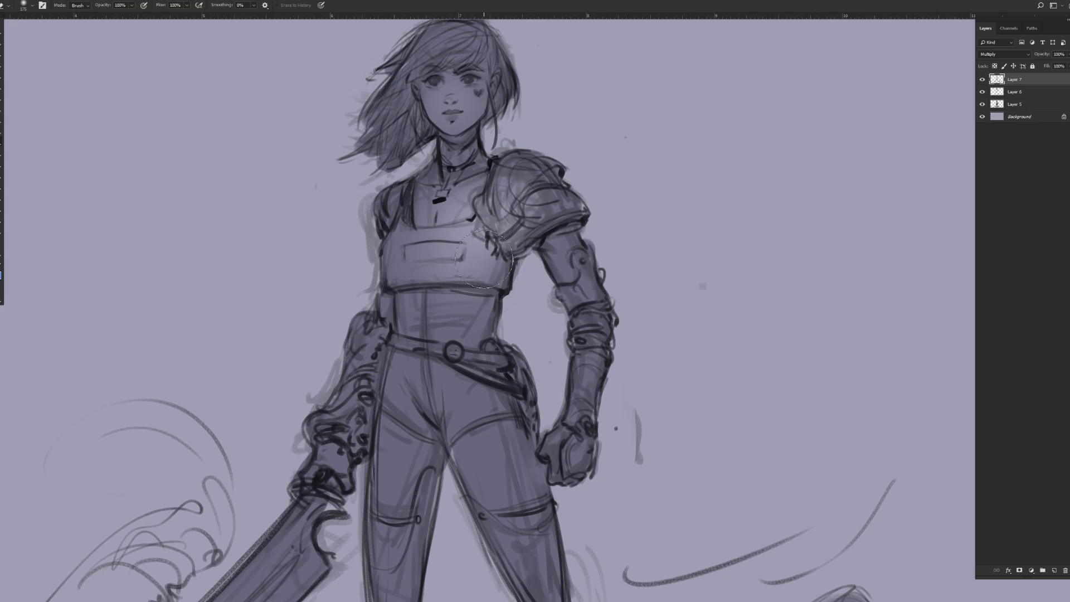
{"action": "left_click_drag", "start_coordinate": [440, 48], "coordinate": [479, 61]}
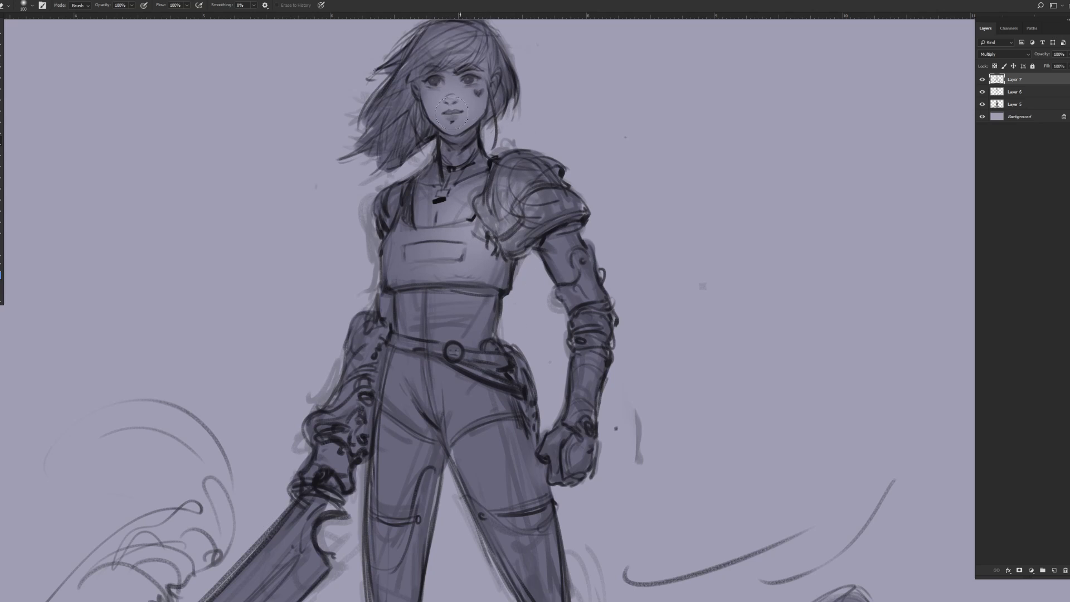
{"action": "left_click_drag", "start_coordinate": [385, 100], "coordinate": [403, 129]}
Step: Erase soft highlights into the hips, upper thigh, free forearm, fist and upper arm, resizing the eraser to fit
{"action": "key", "text": "bracketleft"}
{"action": "key", "text": "bracketleft"}
{"action": "key", "text": "bracketright"}
{"action": "key", "text": "bracketright"}
{"action": "key", "text": "bracketright"}
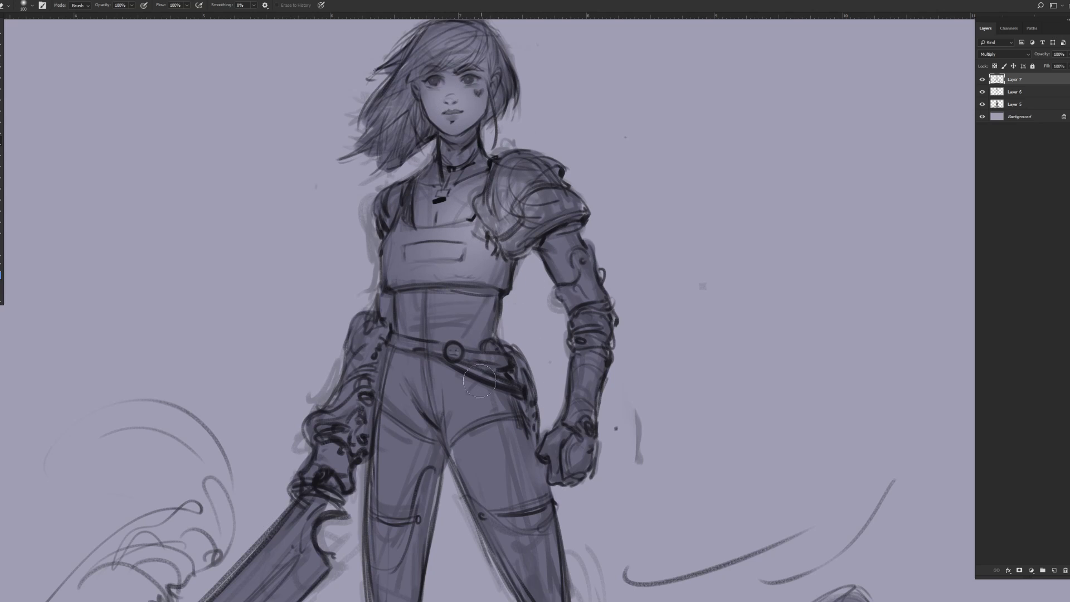
{"action": "mouse_move", "coordinate": [452, 350]}
{"action": "left_mouse_down"}
{"action": "mouse_move", "coordinate": [456, 382]}
{"action": "mouse_move", "coordinate": [498, 423]}
{"action": "mouse_move", "coordinate": [495, 448]}
{"action": "left_mouse_up"}
{"action": "left_click_drag", "start_coordinate": [597, 338], "coordinate": [572, 452]}
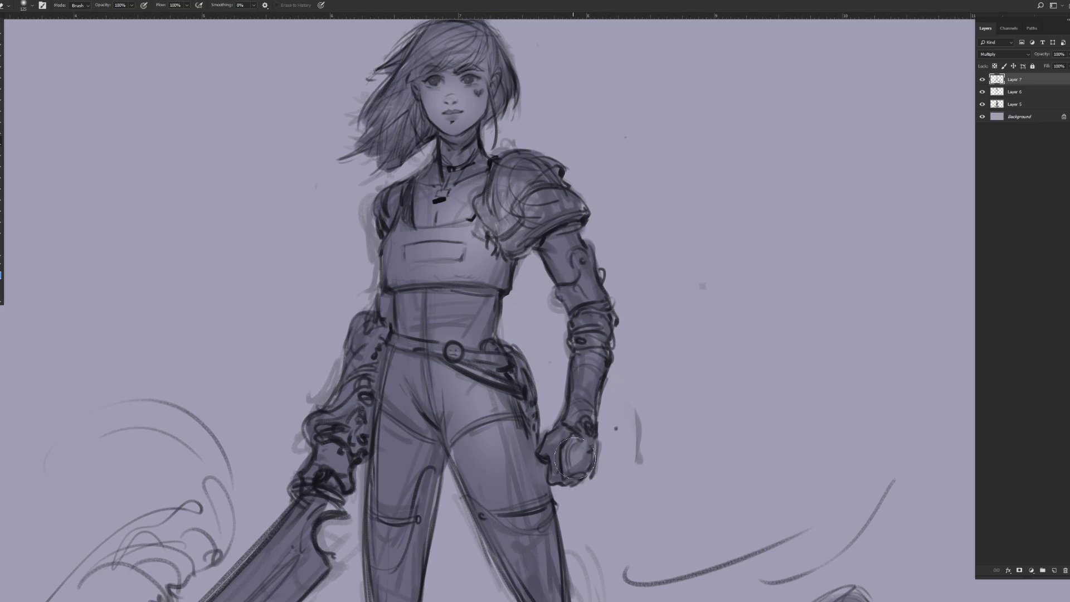
{"action": "left_click_drag", "start_coordinate": [563, 246], "coordinate": [583, 293]}
{"action": "left_click_drag", "start_coordinate": [426, 360], "coordinate": [429, 390]}
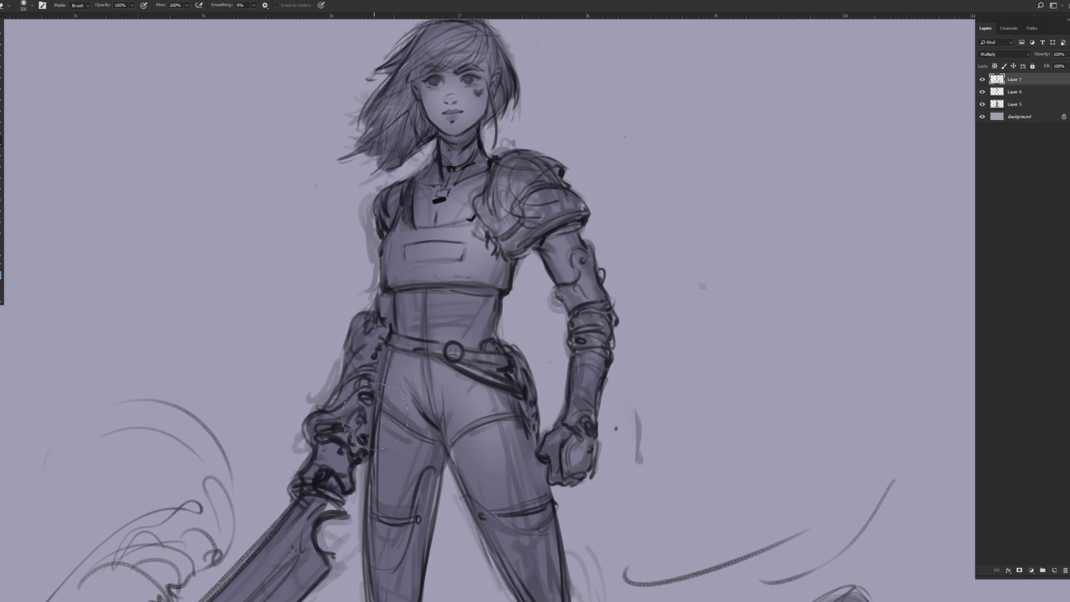
Step: Refine the soft highlights on the upper chest, jaw and neck with the airbrush eraser
{"action": "key", "text": "["}
{"action": "left_click_drag", "start_coordinate": [430, 235], "coordinate": [432, 229]}
{"action": "key", "text": "bracketright"}
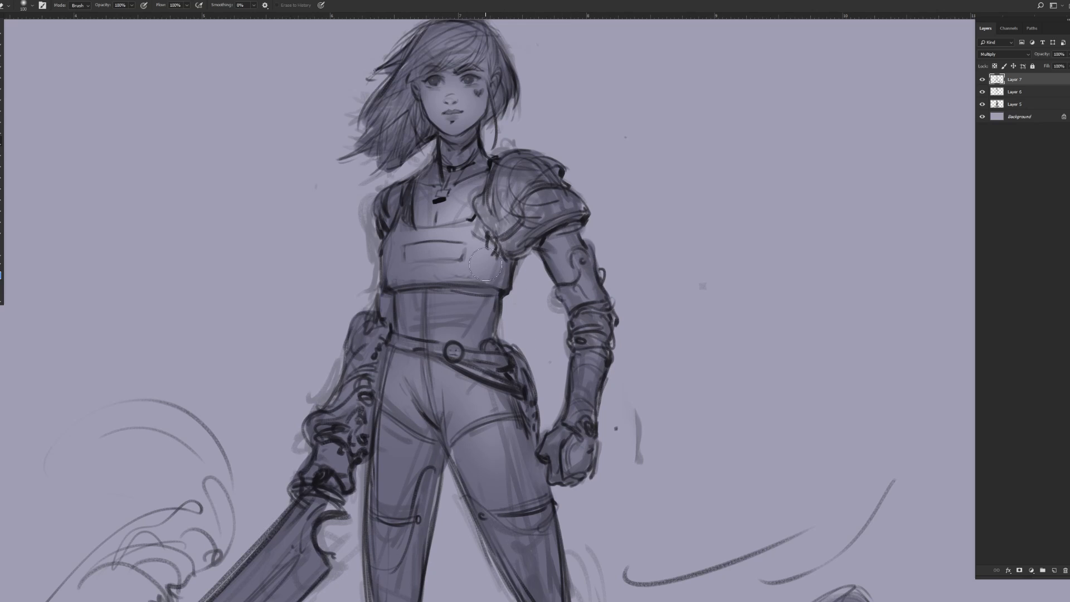
{"action": "left_click_drag", "start_coordinate": [483, 109], "coordinate": [449, 143]}
{"action": "left_click_drag", "start_coordinate": [478, 150], "coordinate": [461, 173]}
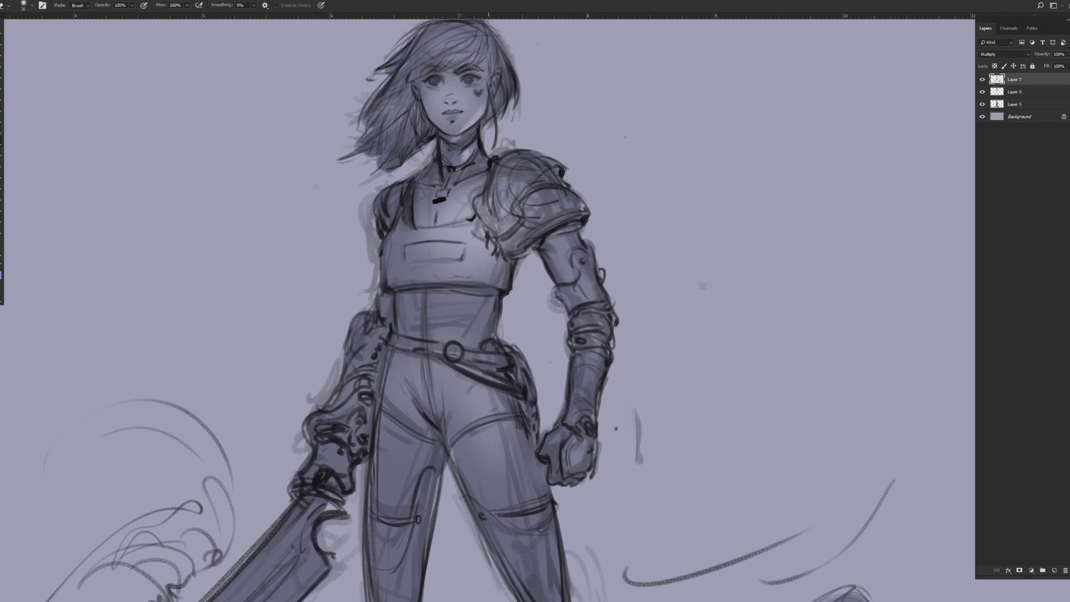
Step: Erase small highlights along the shoulder armour's lower edge and down the free upper arm
{"action": "key", "text": "bracketright"}
{"action": "key", "text": "]"}
{"action": "key", "text": "]"}
{"action": "key", "text": "]"}
{"action": "key", "text": "]"}
{"action": "key", "text": "]"}
{"action": "key", "text": "]"}
{"action": "left_click_drag", "start_coordinate": [538, 222], "coordinate": [562, 216]}
{"action": "left_click_drag", "start_coordinate": [584, 270], "coordinate": [593, 294]}
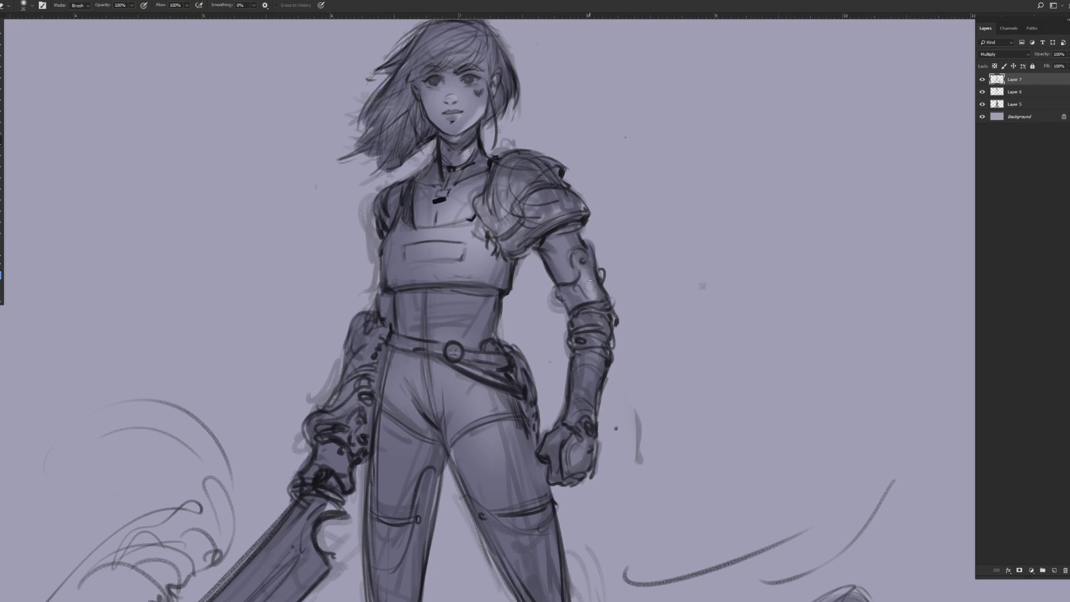
Step: Erase crisp highlights on the hip, thigh, chest plate, forearm, gauntlet, knee and upper sword blade
{"action": "left_click_drag", "start_coordinate": [487, 397], "coordinate": [532, 521]}
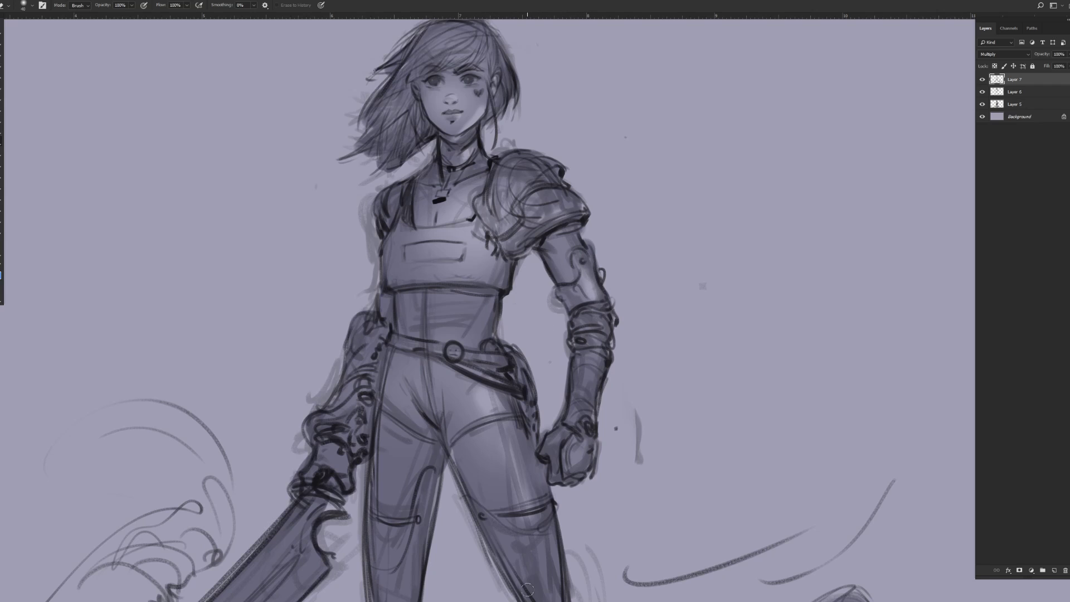
{"action": "left_click_drag", "start_coordinate": [480, 274], "coordinate": [485, 280]}
{"action": "left_click_drag", "start_coordinate": [535, 479], "coordinate": [571, 357]}
{"action": "left_click_drag", "start_coordinate": [382, 310], "coordinate": [376, 326]}
{"action": "left_click_drag", "start_coordinate": [338, 434], "coordinate": [301, 465]}
{"action": "left_click_drag", "start_coordinate": [550, 396], "coordinate": [579, 524]}
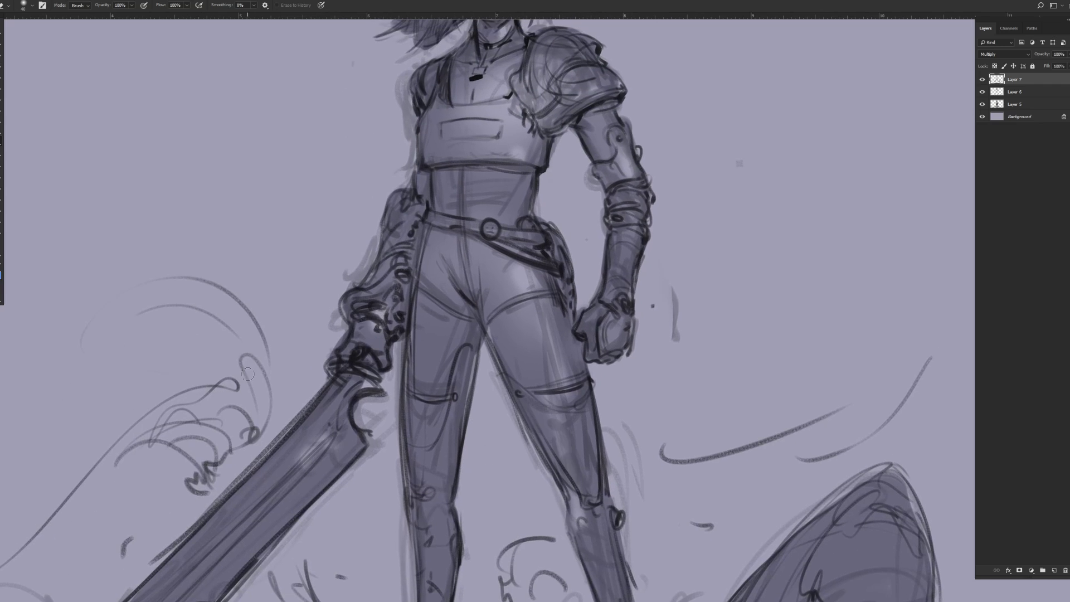
Step: Add a new layer above the flat tone layer and set its blend mode to Overlay
{"action": "key", "text": "z"}
{"action": "left_click", "coordinate": [546, 313], "text": "alt"}
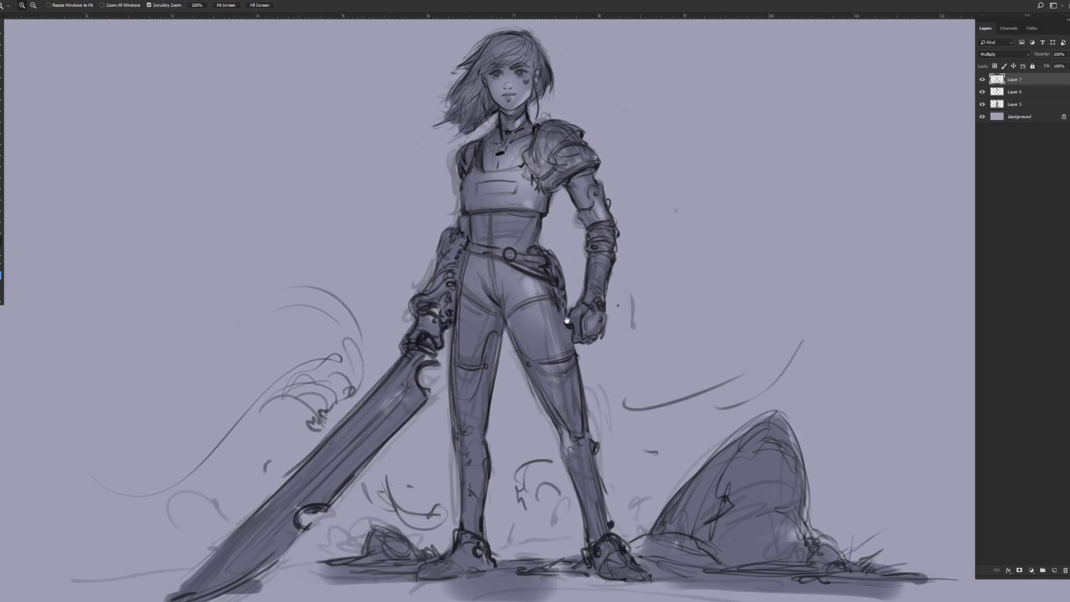
{"action": "left_click_drag", "start_coordinate": [609, 363], "coordinate": [591, 377]}
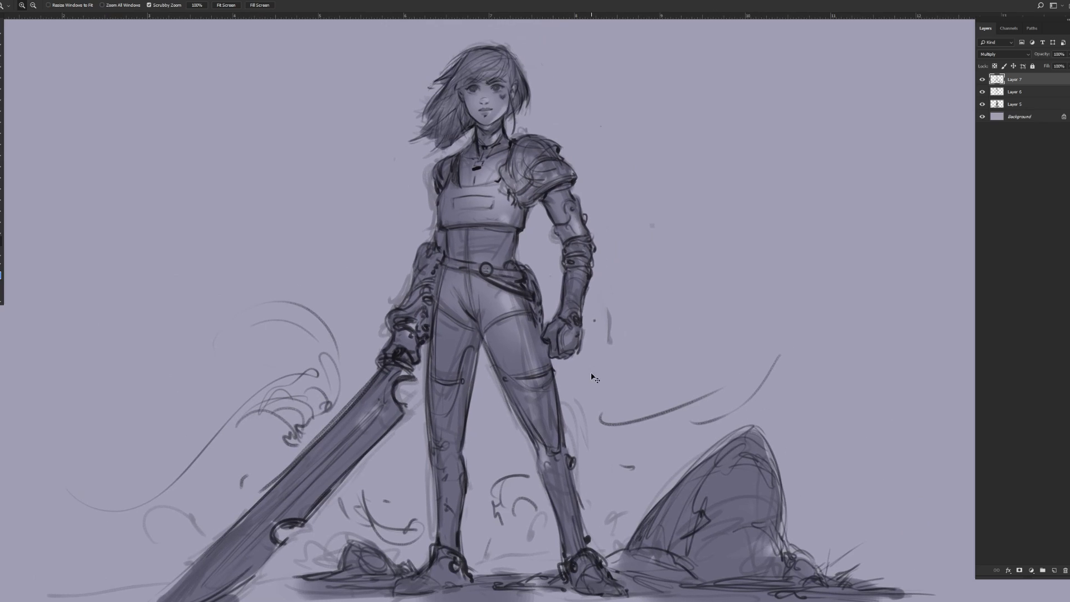
{"action": "left_click_drag", "start_coordinate": [615, 274], "coordinate": [603, 255]}
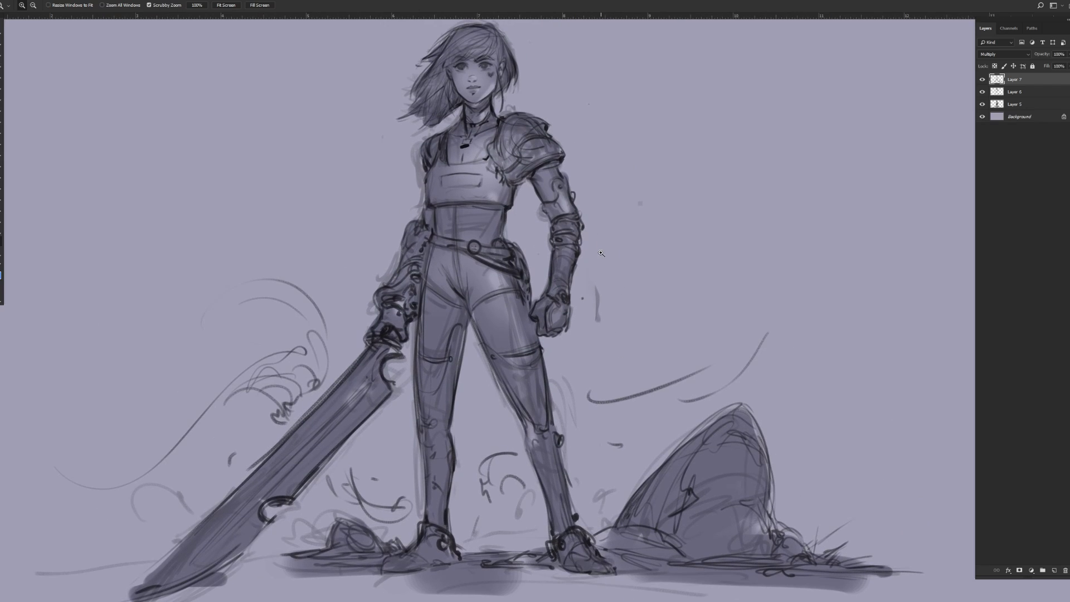
{"action": "left_click", "coordinate": [1054, 571]}
{"action": "left_click", "coordinate": [986, 57]}
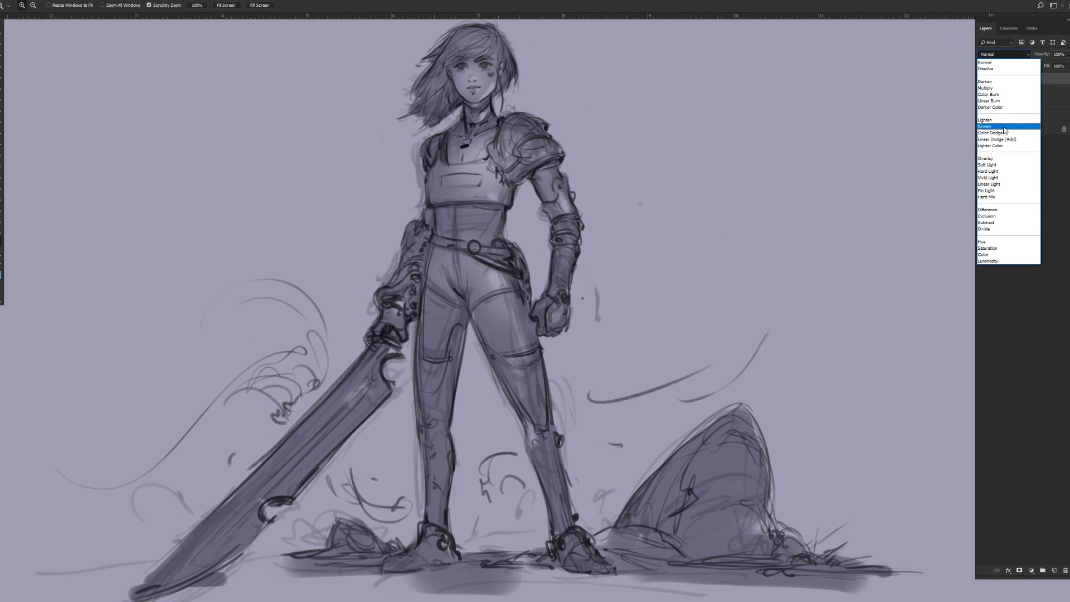
{"action": "left_click", "coordinate": [1003, 158]}
Step: Choose the DG_MainAIRBRUSH brush for painting and set its colour to the very light grey dfdfe5
{"action": "left_click", "coordinate": [1, 111]}
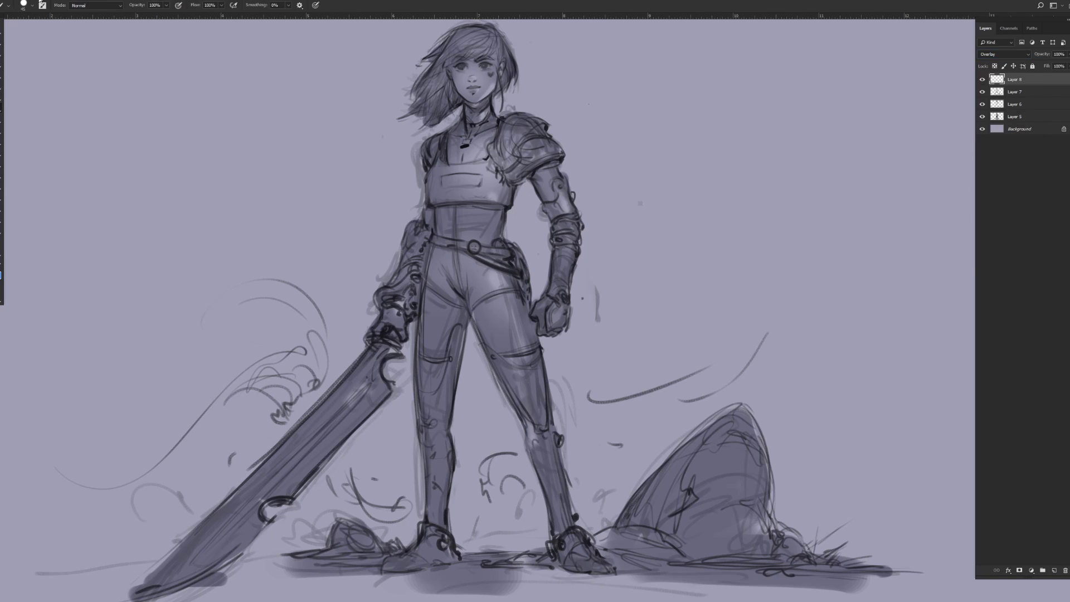
{"action": "left_click", "coordinate": [32, 5]}
{"action": "left_click", "coordinate": [44, 153]}
{"action": "left_click", "coordinate": [457, 188]}
{"action": "left_click", "coordinate": [2, 274]}
{"action": "left_click", "coordinate": [512, 255]}
{"action": "left_click", "coordinate": [701, 231]}
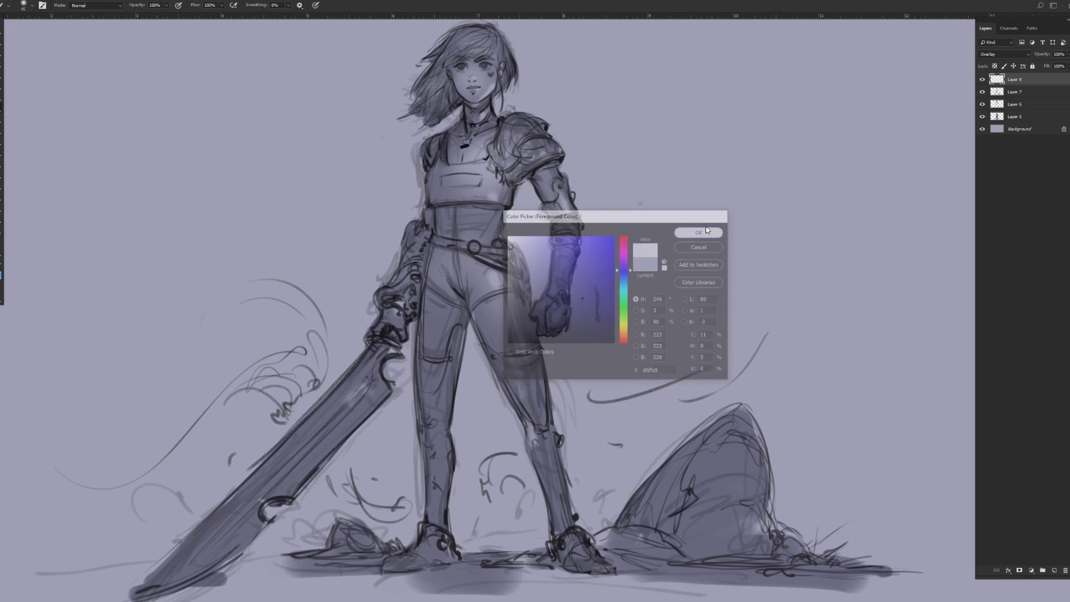
Step: Paint a soft glow behind the head and down the sword-arm side using a much larger airbrush
{"action": "key", "text": "bracketright"}
{"action": "key", "text": "bracketright"}
{"action": "key", "text": "bracketright"}
{"action": "key", "text": "bracketright"}
{"action": "key", "text": "bracketright"}
{"action": "key", "text": "bracketright"}
{"action": "key", "text": "bracketright"}
{"action": "key", "text": "bracketright"}
{"action": "key", "text": "bracketright"}
{"action": "key", "text": "bracketright"}
{"action": "key", "text": "bracketright"}
{"action": "key", "text": "bracketright"}
{"action": "key", "text": "bracketright"}
{"action": "key", "text": "bracketright"}
{"action": "left_click", "coordinate": [423, 120]}
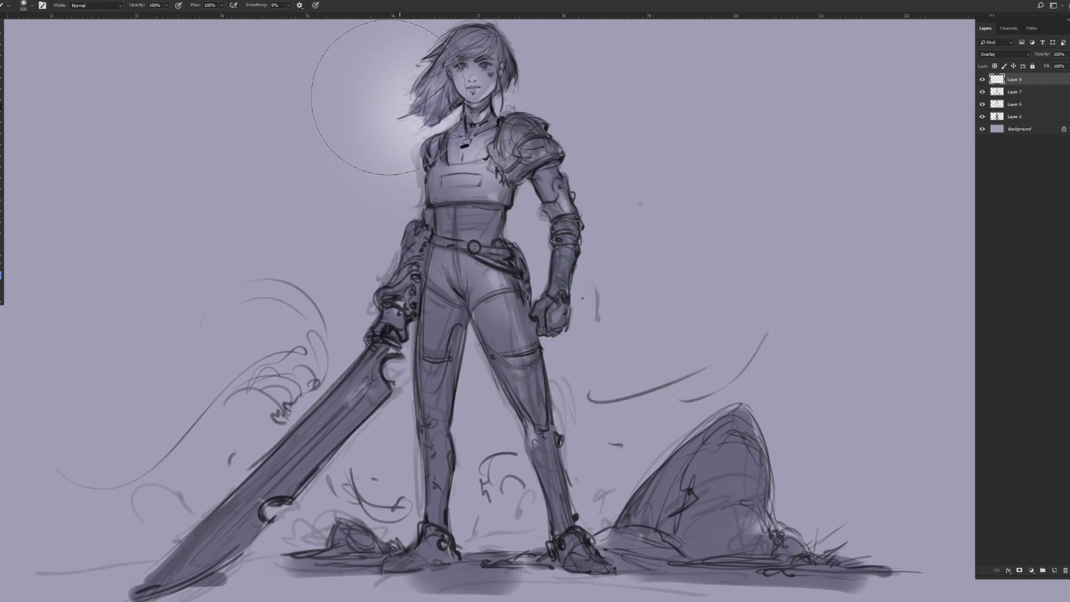
{"action": "left_click_drag", "start_coordinate": [393, 106], "coordinate": [384, 201]}
{"action": "left_click_drag", "start_coordinate": [351, 239], "coordinate": [318, 284]}
Step: Extend the soft glow across the background from the shoulder towards the large rock and behind the sword
{"action": "key", "text": "bracketright"}
{"action": "mouse_move", "coordinate": [484, 146]}
{"action": "left_mouse_down"}
{"action": "mouse_move", "coordinate": [538, 104]}
{"action": "mouse_move", "coordinate": [579, 150]}
{"action": "mouse_move", "coordinate": [587, 253]}
{"action": "mouse_move", "coordinate": [575, 331]}
{"action": "mouse_move", "coordinate": [637, 409]}
{"action": "mouse_move", "coordinate": [707, 317]}
{"action": "mouse_move", "coordinate": [712, 291]}
{"action": "mouse_move", "coordinate": [769, 425]}
{"action": "left_mouse_up"}
{"action": "key", "text": "bracketright"}
{"action": "left_click_drag", "start_coordinate": [313, 275], "coordinate": [198, 402]}
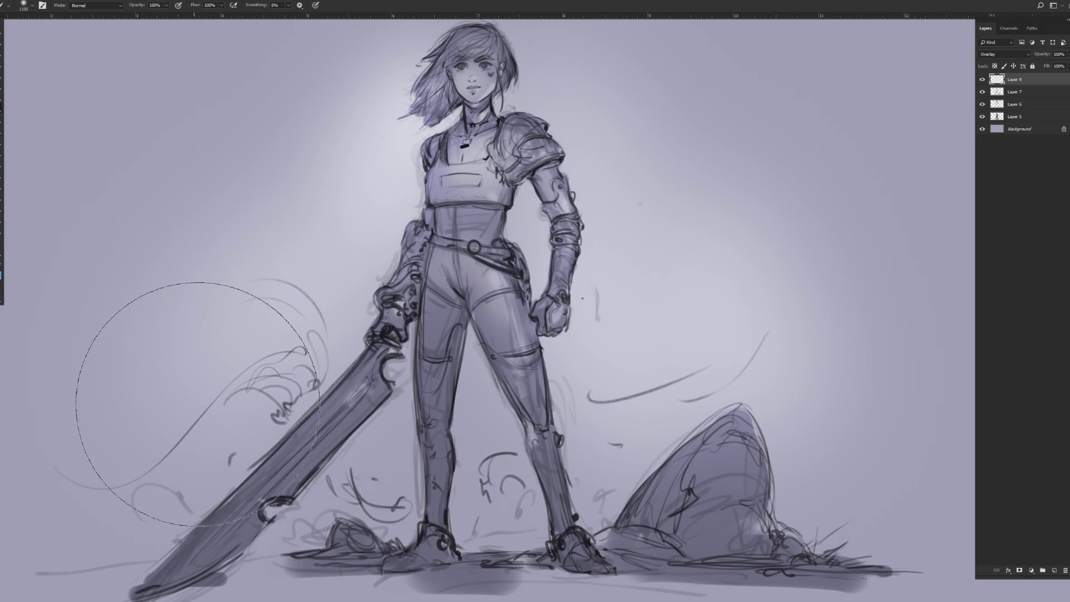
Step: Erase the glow covering the torso, head and hair using an eraser with the DG_PureSolid brush
{"action": "key", "text": "e"}
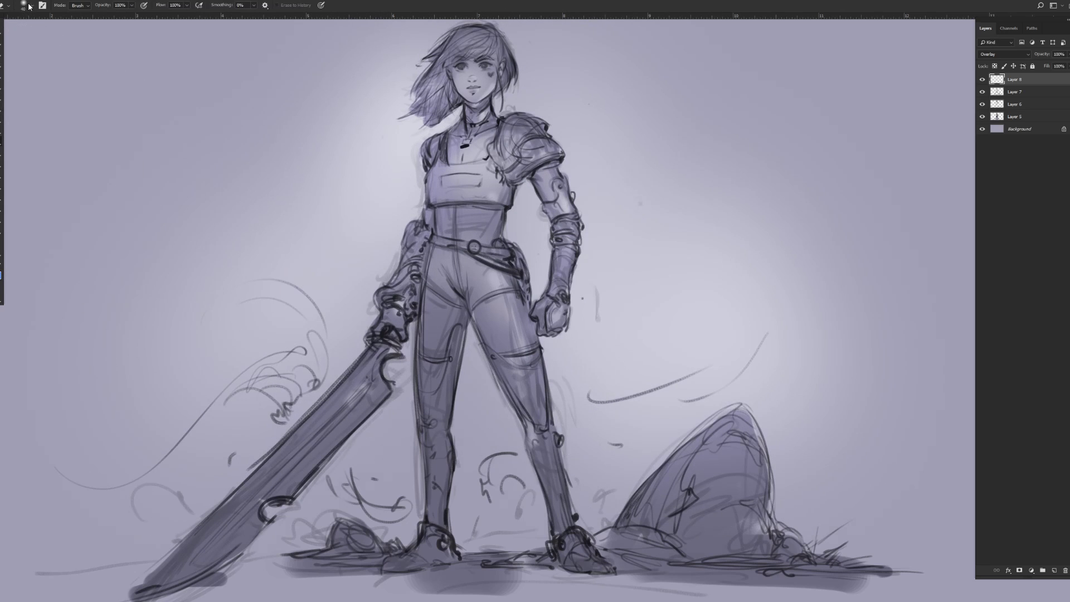
{"action": "left_click", "coordinate": [32, 6]}
{"action": "left_click", "coordinate": [142, 152]}
{"action": "left_click", "coordinate": [704, 127]}
{"action": "key", "text": "bracketright"}
{"action": "key", "text": "bracketright"}
{"action": "key", "text": "bracketright"}
{"action": "mouse_move", "coordinate": [468, 134]}
{"action": "left_mouse_down"}
{"action": "mouse_move", "coordinate": [438, 146]}
{"action": "mouse_move", "coordinate": [434, 167]}
{"action": "mouse_move", "coordinate": [469, 147]}
{"action": "mouse_move", "coordinate": [440, 187]}
{"action": "mouse_move", "coordinate": [479, 136]}
{"action": "mouse_move", "coordinate": [492, 164]}
{"action": "mouse_move", "coordinate": [488, 219]}
{"action": "mouse_move", "coordinate": [526, 150]}
{"action": "mouse_move", "coordinate": [512, 136]}
{"action": "mouse_move", "coordinate": [476, 134]}
{"action": "mouse_move", "coordinate": [472, 62]}
{"action": "mouse_move", "coordinate": [469, 72]}
{"action": "mouse_move", "coordinate": [478, 85]}
{"action": "mouse_move", "coordinate": [490, 67]}
{"action": "mouse_move", "coordinate": [464, 38]}
{"action": "mouse_move", "coordinate": [430, 121]}
{"action": "left_mouse_up"}
{"action": "key", "text": "bracketright"}
{"action": "key", "text": "bracketleft"}
{"action": "key", "text": "bracketleft"}
{"action": "mouse_move", "coordinate": [486, 47]}
{"action": "left_mouse_down"}
{"action": "mouse_move", "coordinate": [491, 61]}
{"action": "mouse_move", "coordinate": [501, 47]}
{"action": "left_mouse_up"}
Step: Erase the glow from the shoulder armour, free arm, waist and sword arm, adjusting the eraser size
{"action": "key", "text": "bracketleft"}
{"action": "mouse_move", "coordinate": [529, 133]}
{"action": "left_mouse_down"}
{"action": "mouse_move", "coordinate": [521, 126]}
{"action": "mouse_move", "coordinate": [538, 129]}
{"action": "mouse_move", "coordinate": [557, 203]}
{"action": "mouse_move", "coordinate": [547, 197]}
{"action": "mouse_move", "coordinate": [571, 223]}
{"action": "mouse_move", "coordinate": [558, 295]}
{"action": "left_mouse_up"}
{"action": "key", "text": "bracketright"}
{"action": "key", "text": "bracketleft"}
{"action": "left_click_drag", "start_coordinate": [573, 225], "coordinate": [554, 314]}
{"action": "key", "text": "bracketright"}
{"action": "mouse_move", "coordinate": [453, 234]}
{"action": "left_mouse_down"}
{"action": "mouse_move", "coordinate": [450, 256]}
{"action": "mouse_move", "coordinate": [428, 181]}
{"action": "left_mouse_up"}
{"action": "mouse_move", "coordinate": [419, 241]}
{"action": "left_mouse_down"}
{"action": "mouse_move", "coordinate": [412, 297]}
{"action": "mouse_move", "coordinate": [401, 289]}
{"action": "mouse_move", "coordinate": [393, 326]}
{"action": "left_mouse_up"}
Step: Erase the glow from the hips, thighs and sword hand with a larger eraser
{"action": "key", "text": "bracketright"}
{"action": "mouse_move", "coordinate": [433, 262]}
{"action": "left_mouse_down"}
{"action": "mouse_move", "coordinate": [432, 335]}
{"action": "mouse_move", "coordinate": [481, 263]}
{"action": "mouse_move", "coordinate": [511, 340]}
{"action": "mouse_move", "coordinate": [524, 312]}
{"action": "mouse_move", "coordinate": [543, 412]}
{"action": "left_mouse_up"}
{"action": "left_click_drag", "start_coordinate": [402, 321], "coordinate": [392, 331]}
Step: Clean the remaining glow from the hair ends, shoulder armour edge and free fist with a smaller eraser
{"action": "key", "text": "bracketleft"}
{"action": "key", "text": "bracketleft"}
{"action": "key", "text": "bracketleft"}
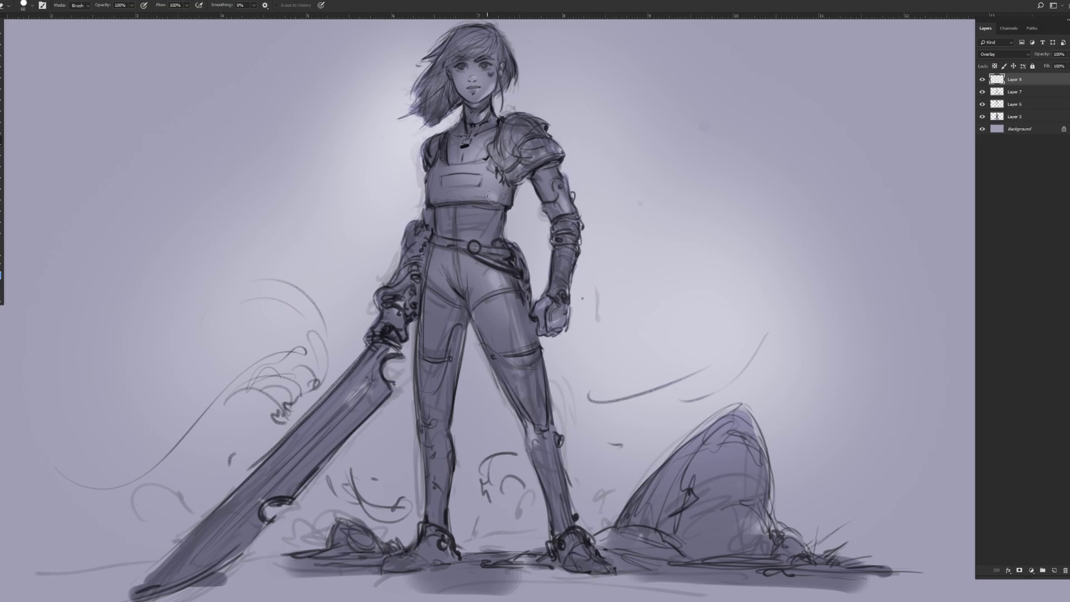
{"action": "mouse_move", "coordinate": [451, 58]}
{"action": "left_mouse_down"}
{"action": "mouse_move", "coordinate": [424, 78]}
{"action": "mouse_move", "coordinate": [416, 110]}
{"action": "left_mouse_up"}
{"action": "key", "text": "bracketleft"}
{"action": "left_click_drag", "start_coordinate": [545, 143], "coordinate": [556, 154]}
{"action": "left_click_drag", "start_coordinate": [550, 302], "coordinate": [541, 334]}
Step: Lower the Overlay glow layer's opacity to about 79%
{"action": "key", "text": "bracketright"}
{"action": "key", "text": "bracketright"}
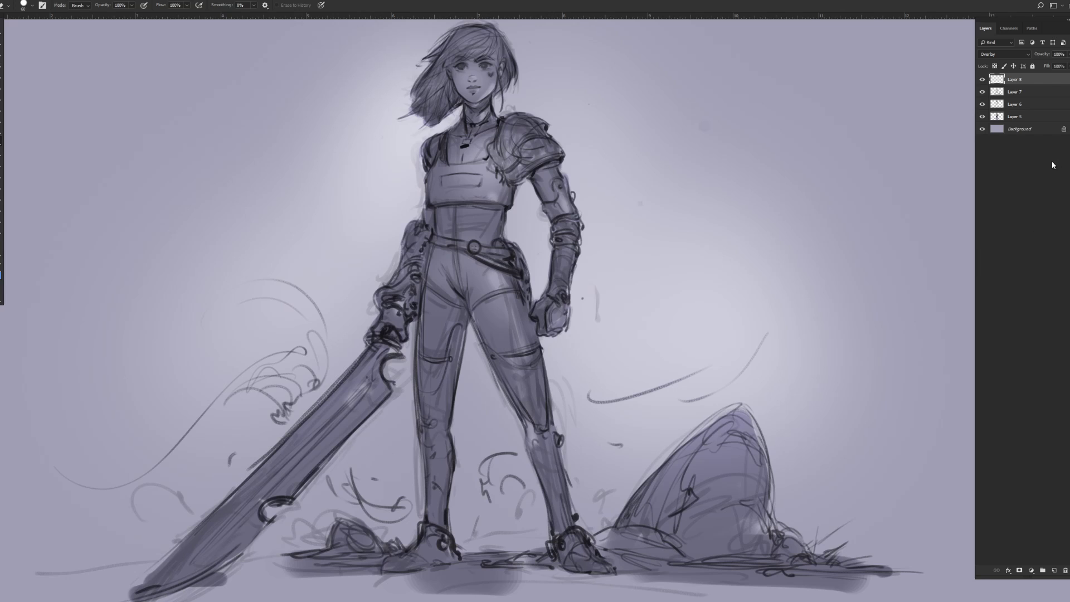
{"action": "left_click", "coordinate": [1067, 54]}
{"action": "left_click_drag", "start_coordinate": [1061, 65], "coordinate": [1062, 65]}
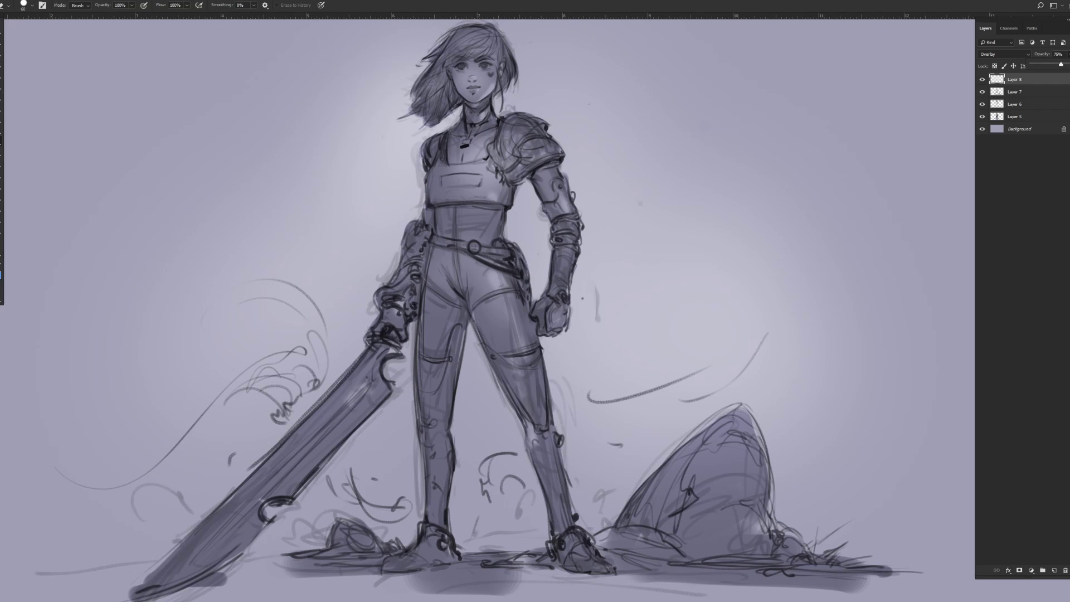
Step: Add a new Normal layer and handwrite the note "1) SIL" beside the warrior's head with the DG_MAIN brush
{"action": "key", "text": "b"}
{"action": "left_click", "coordinate": [18, 5]}
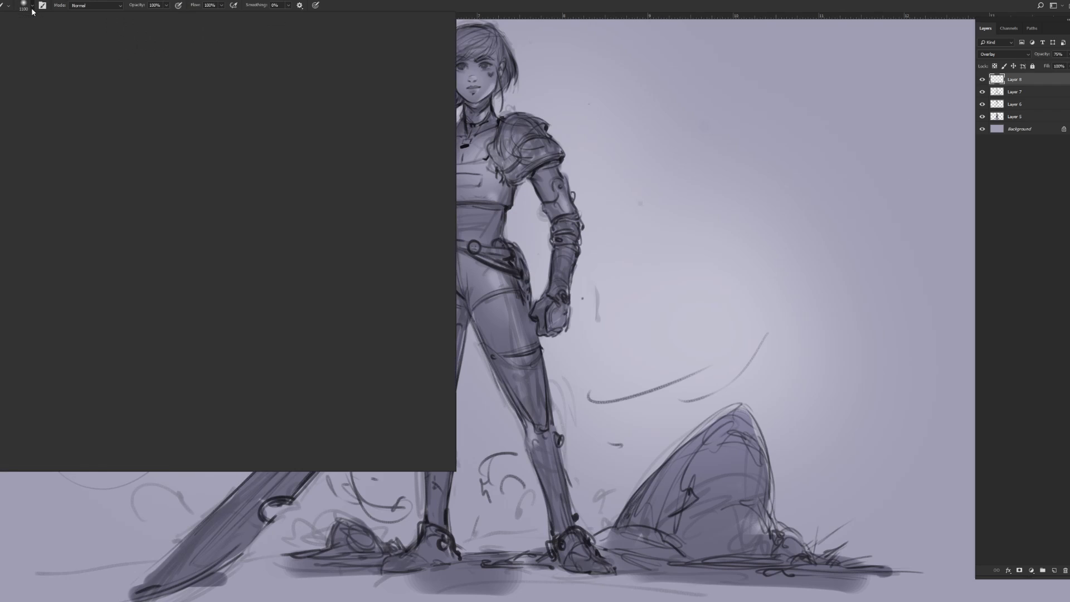
{"action": "left_click", "coordinate": [61, 200]}
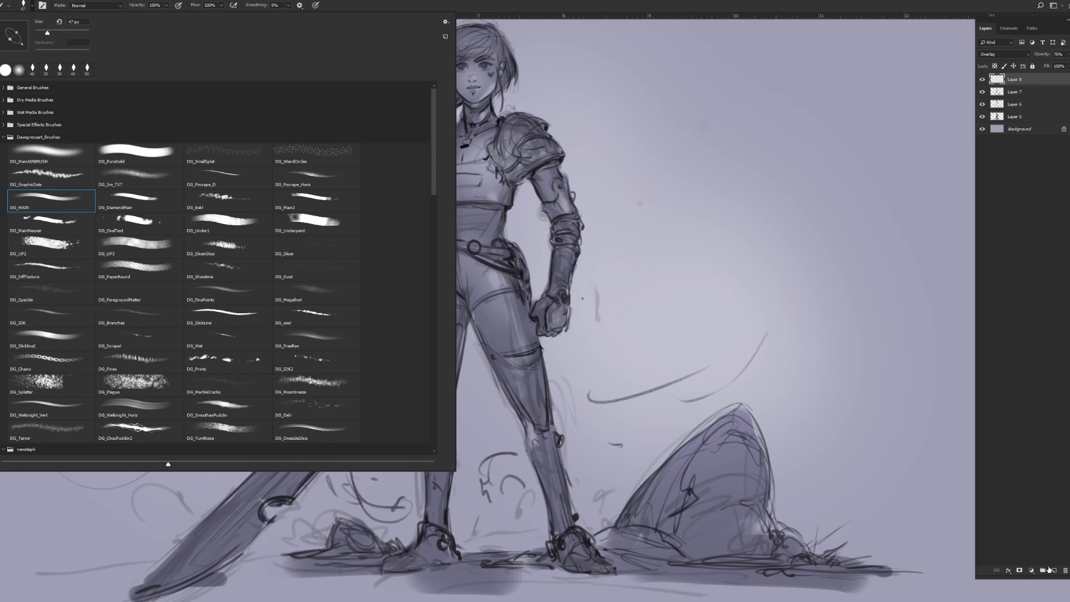
{"action": "left_click", "coordinate": [1053, 572]}
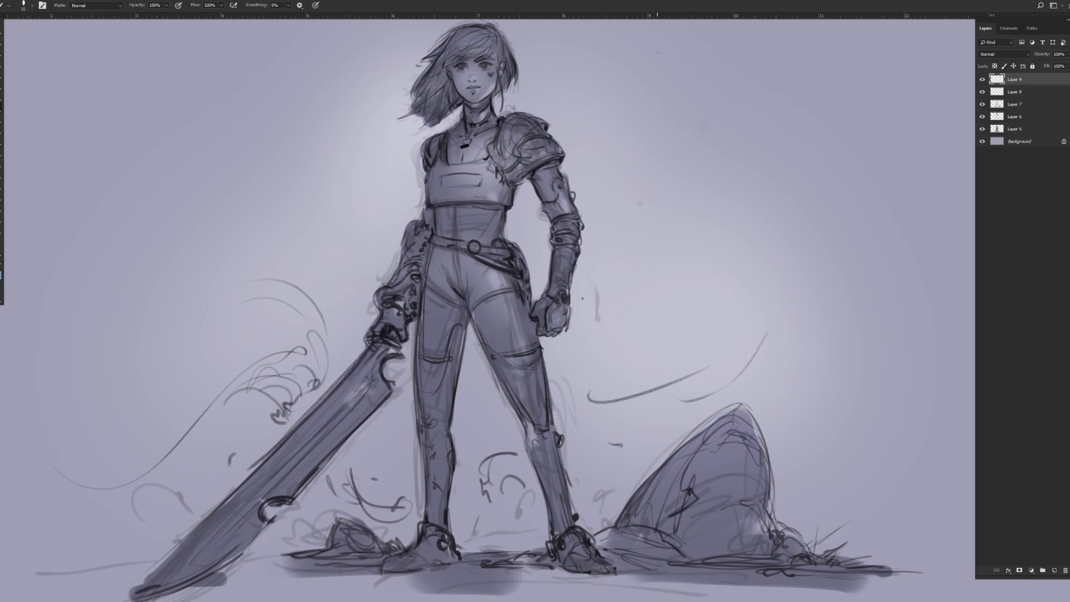
{"action": "mouse_move", "coordinate": [664, 78]}
{"action": "left_mouse_down"}
{"action": "mouse_move", "coordinate": [666, 95]}
{"action": "mouse_move", "coordinate": [703, 91]}
{"action": "left_mouse_up"}
{"action": "left_click_drag", "start_coordinate": [709, 77], "coordinate": [715, 92]}
{"action": "mouse_move", "coordinate": [539, 60]}
{"action": "left_mouse_down"}
{"action": "mouse_move", "coordinate": [399, 186]}
{"action": "mouse_move", "coordinate": [504, 257]}
{"action": "mouse_move", "coordinate": [540, 232]}
{"action": "mouse_move", "coordinate": [570, 95]}
{"action": "left_mouse_up"}
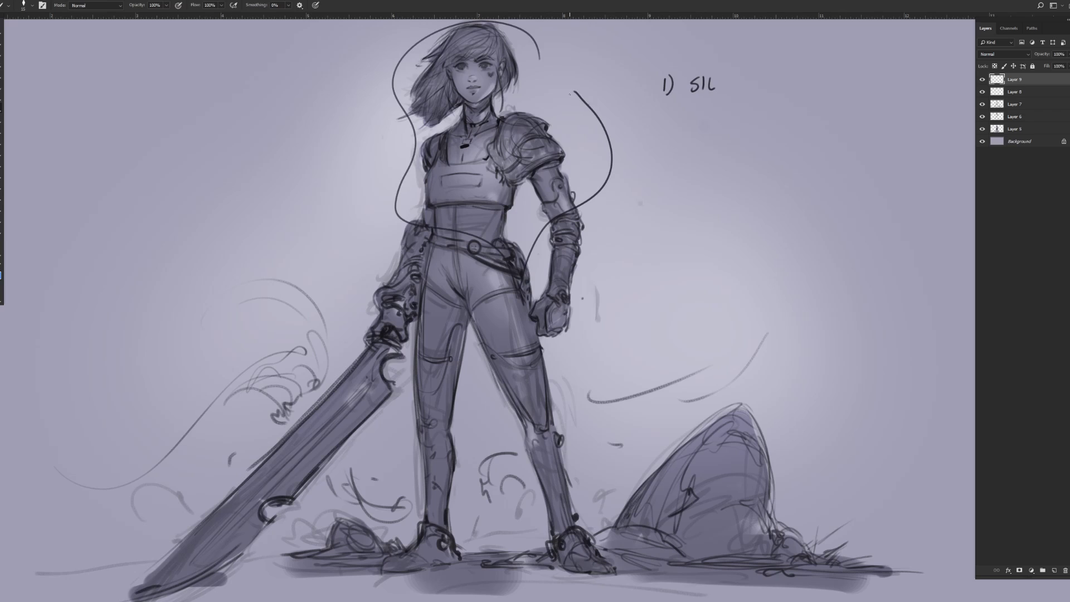
{"action": "key", "text": "ctrl+z"}
{"action": "mouse_move", "coordinate": [549, 246]}
{"action": "left_mouse_down"}
{"action": "mouse_move", "coordinate": [522, 515]}
{"action": "mouse_move", "coordinate": [560, 290]}
{"action": "left_mouse_up"}
{"action": "key", "text": "ctrl+z"}
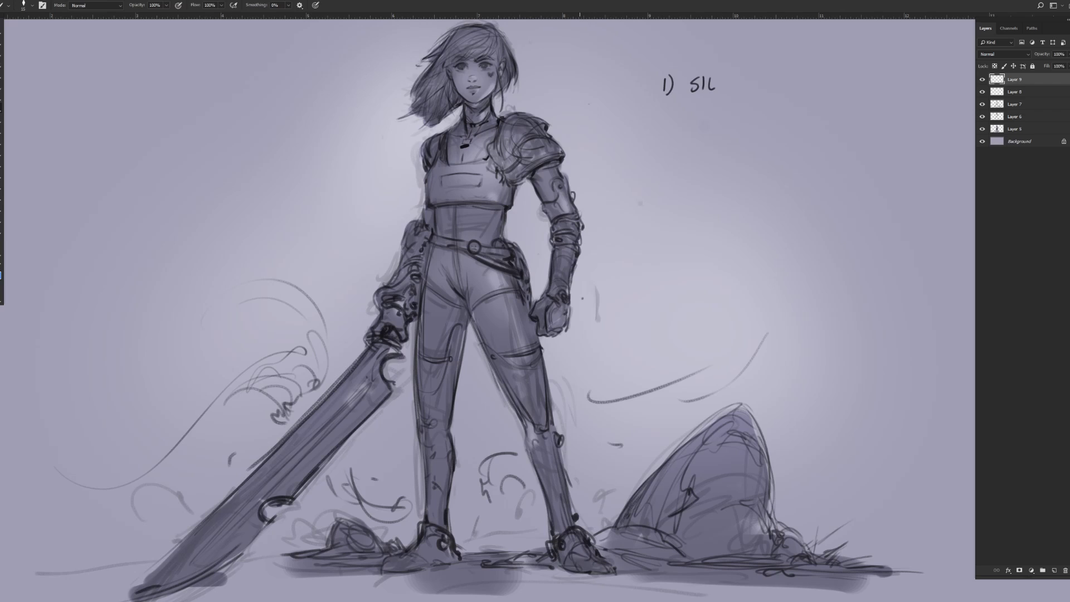
{"action": "mouse_move", "coordinate": [581, 221]}
{"action": "left_mouse_down"}
{"action": "mouse_move", "coordinate": [544, 252]}
{"action": "mouse_move", "coordinate": [535, 321]}
{"action": "mouse_move", "coordinate": [570, 326]}
{"action": "mouse_move", "coordinate": [580, 283]}
{"action": "left_mouse_up"}
{"action": "key", "text": "ctrl+z"}
{"action": "mouse_move", "coordinate": [578, 215]}
{"action": "left_mouse_down"}
{"action": "mouse_move", "coordinate": [589, 245]}
{"action": "mouse_move", "coordinate": [579, 262]}
{"action": "mouse_move", "coordinate": [553, 248]}
{"action": "mouse_move", "coordinate": [550, 228]}
{"action": "mouse_move", "coordinate": [569, 264]}
{"action": "left_mouse_up"}
{"action": "key", "text": "ctrl+z"}
Step: Handwrite the second note "2) PROP" directly beneath "1) SIL"
{"action": "mouse_move", "coordinate": [662, 111]}
{"action": "left_mouse_down"}
{"action": "mouse_move", "coordinate": [673, 124]}
{"action": "mouse_move", "coordinate": [722, 114]}
{"action": "left_mouse_up"}
{"action": "scroll", "coordinate": [538, 319], "scroll_direction": "down", "scroll_amount": 2}
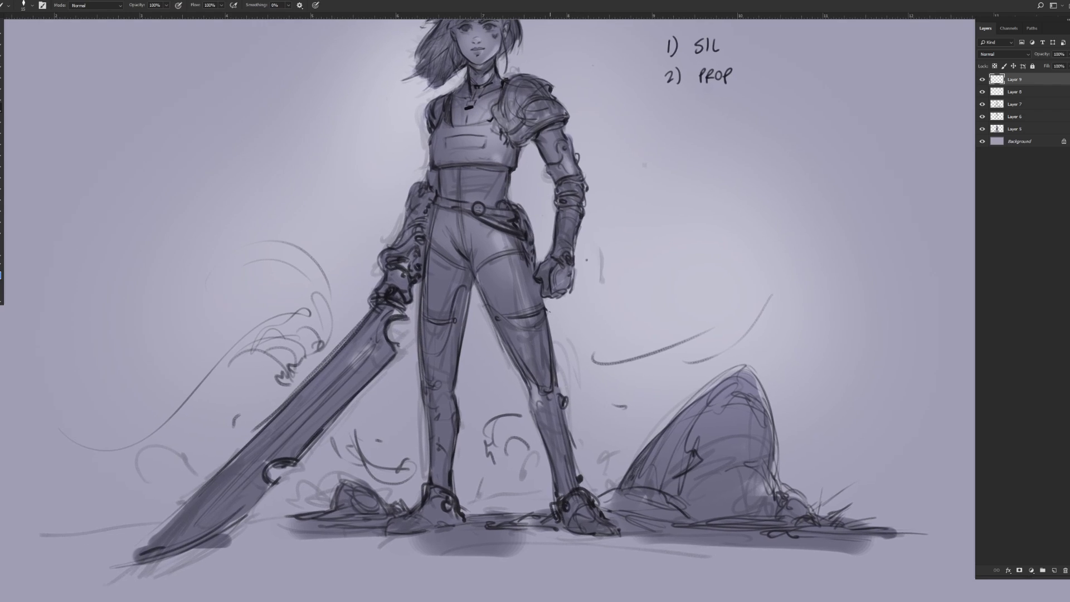
{"action": "left_click_drag", "start_coordinate": [551, 387], "coordinate": [548, 391]}
{"action": "left_click_drag", "start_coordinate": [672, 211], "coordinate": [651, 261]}
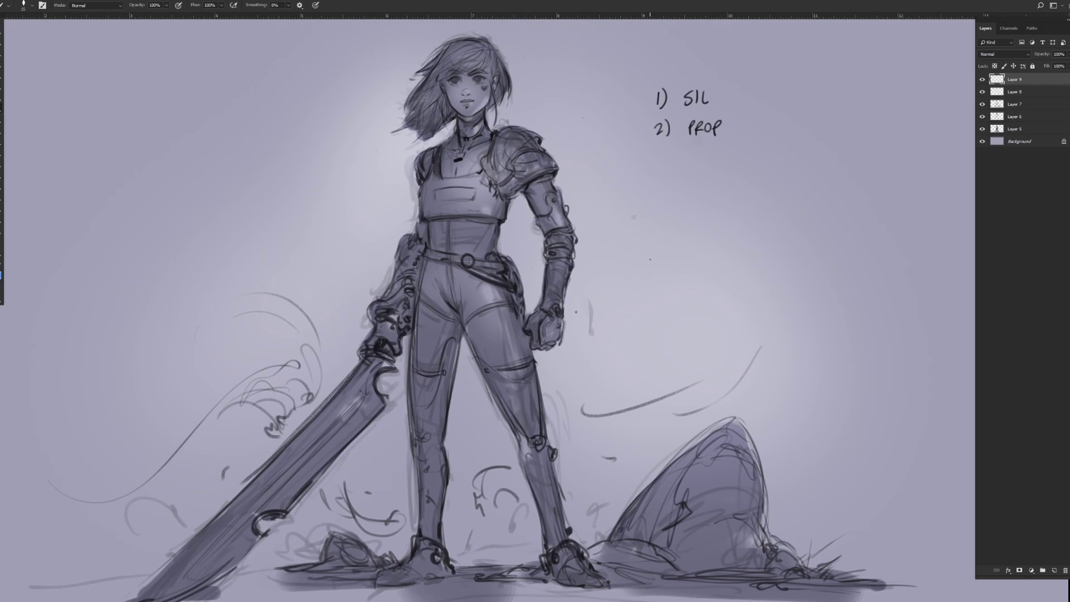
{"action": "left_click_drag", "start_coordinate": [650, 259], "coordinate": [614, 267]}
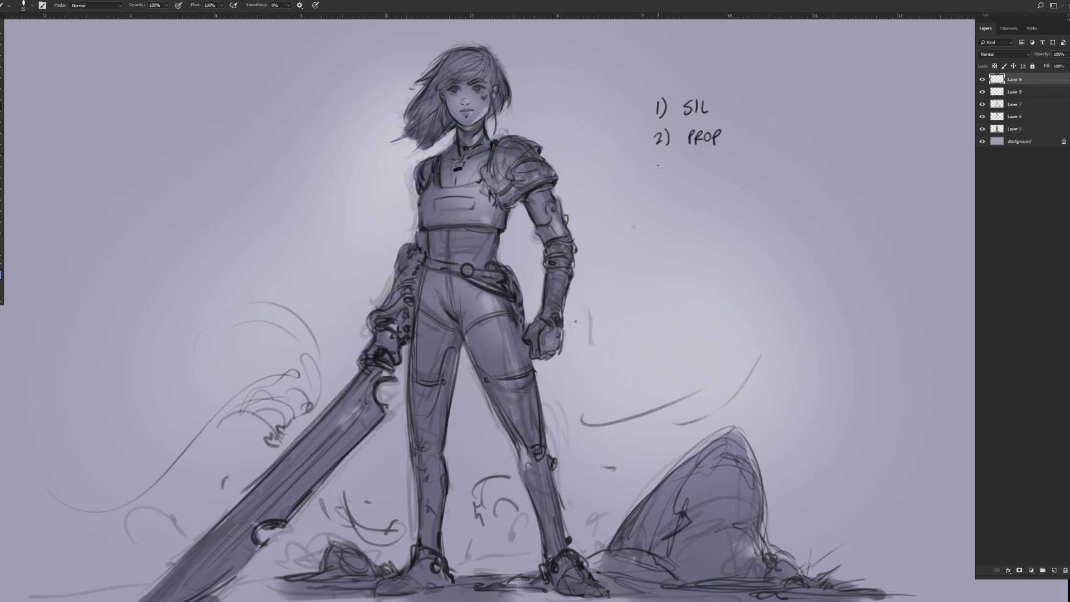
Step: Handwrite the third note "3) FACE DESIGN" directly beneath "2) PROP"
{"action": "left_click_drag", "start_coordinate": [658, 168], "coordinate": [667, 180]}
{"action": "mouse_move", "coordinate": [684, 166]}
{"action": "left_mouse_down"}
{"action": "mouse_move", "coordinate": [683, 178]}
{"action": "mouse_move", "coordinate": [706, 177]}
{"action": "left_mouse_up"}
{"action": "left_click_drag", "start_coordinate": [707, 168], "coordinate": [751, 177]}
{"action": "left_click_drag", "start_coordinate": [763, 167], "coordinate": [765, 177]}
{"action": "left_click_drag", "start_coordinate": [767, 177], "coordinate": [777, 159]}
Step: Reinforce the warrior's nose, lips, jaw shadow and neck with short dark brush strokes
{"action": "left_click", "coordinate": [2, 241]}
{"action": "left_click_drag", "start_coordinate": [470, 97], "coordinate": [538, 97]}
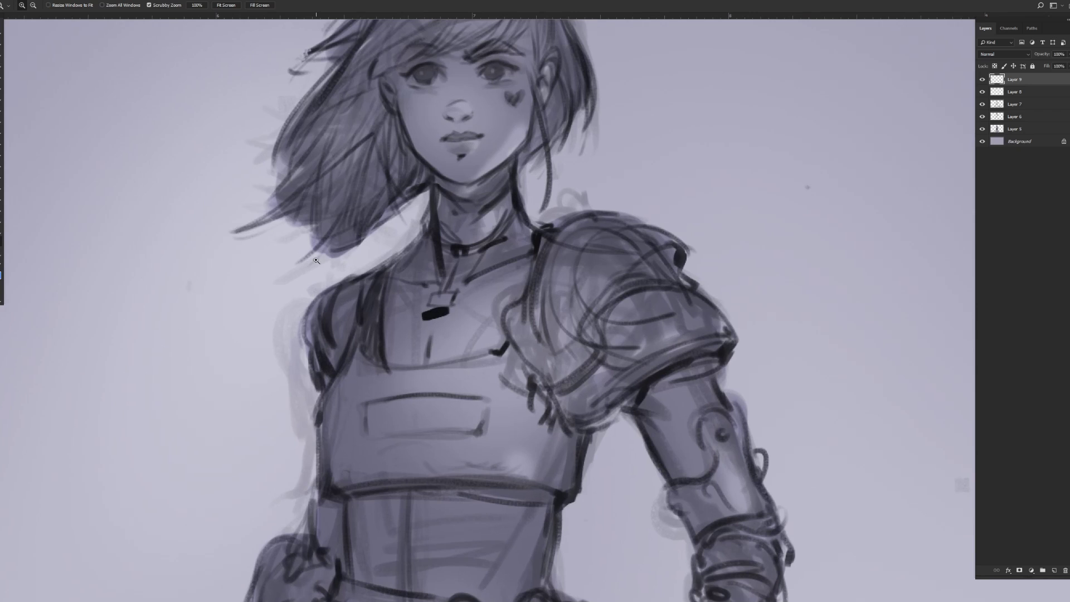
{"action": "key", "text": "b"}
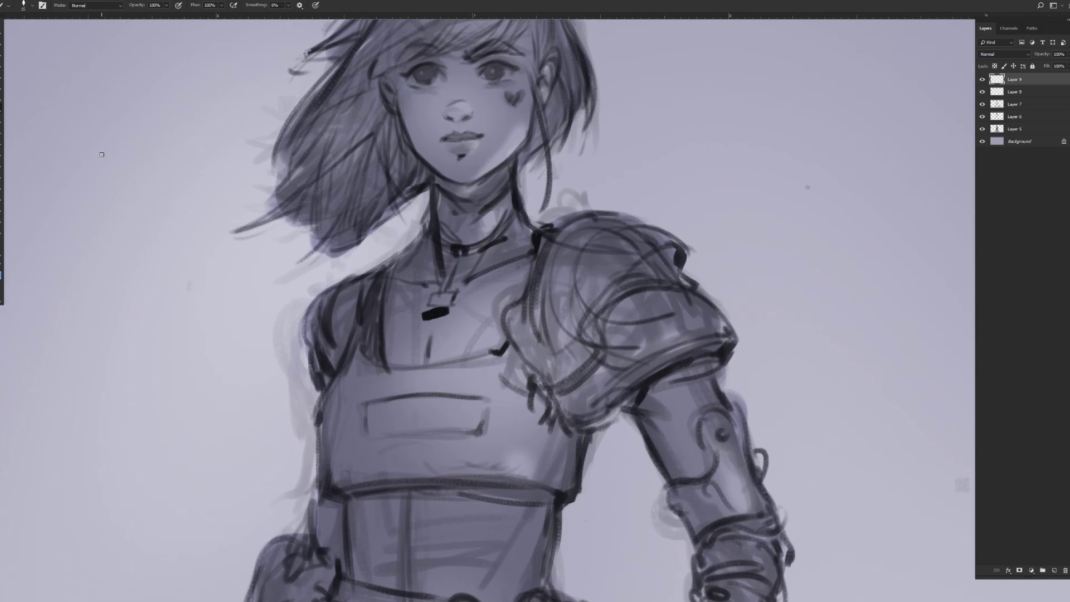
{"action": "left_click_drag", "start_coordinate": [505, 174], "coordinate": [517, 250]}
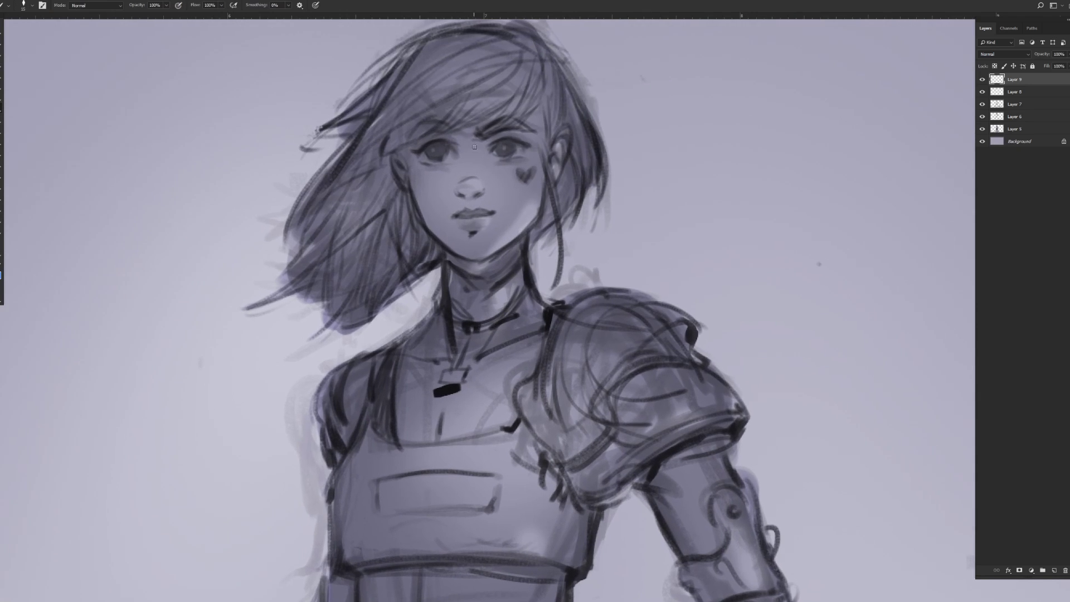
{"action": "left_click_drag", "start_coordinate": [470, 147], "coordinate": [470, 174]}
{"action": "key", "text": "ctrl+alt+z"}
{"action": "key", "text": "ctrl+alt+z"}
{"action": "mouse_move", "coordinate": [543, 191]}
{"action": "left_mouse_down"}
{"action": "mouse_move", "coordinate": [534, 227]}
{"action": "mouse_move", "coordinate": [497, 254]}
{"action": "left_mouse_up"}
{"action": "left_click_drag", "start_coordinate": [528, 243], "coordinate": [537, 302]}
{"action": "mouse_move", "coordinate": [453, 270]}
{"action": "left_mouse_down"}
{"action": "mouse_move", "coordinate": [481, 279]}
{"action": "mouse_move", "coordinate": [521, 247]}
{"action": "left_mouse_up"}
{"action": "left_click_drag", "start_coordinate": [521, 254], "coordinate": [468, 288]}
{"action": "key", "text": "]"}
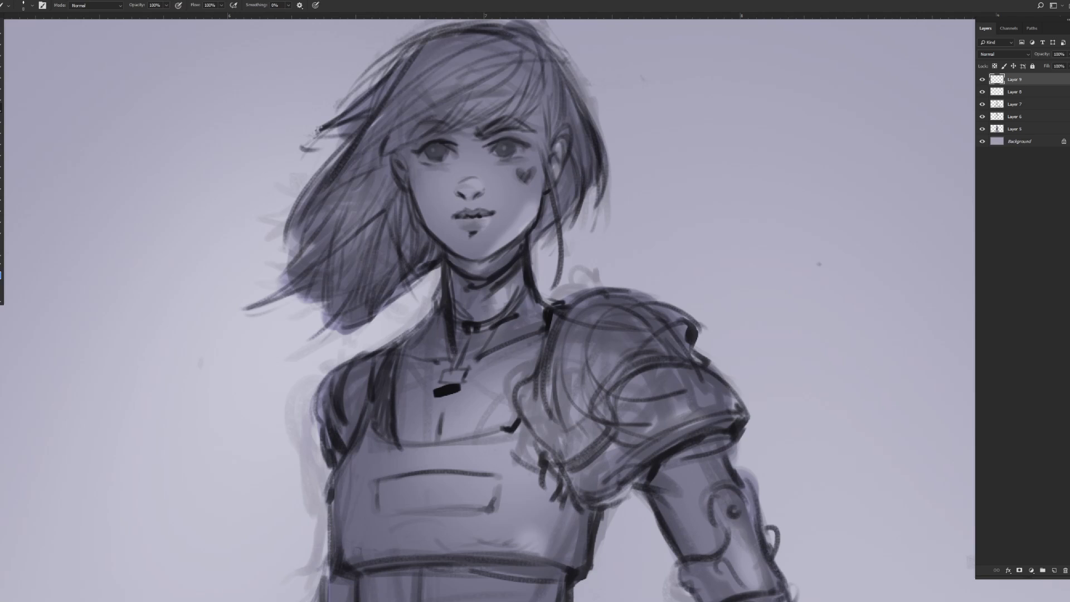
Step: Handwrite the fourth note "4) ARMOR/OUTFIT DESIGN" beneath "3) FACE DESIGN"
{"action": "key", "text": "z"}
{"action": "left_click_drag", "start_coordinate": [338, 315], "coordinate": [267, 315]}
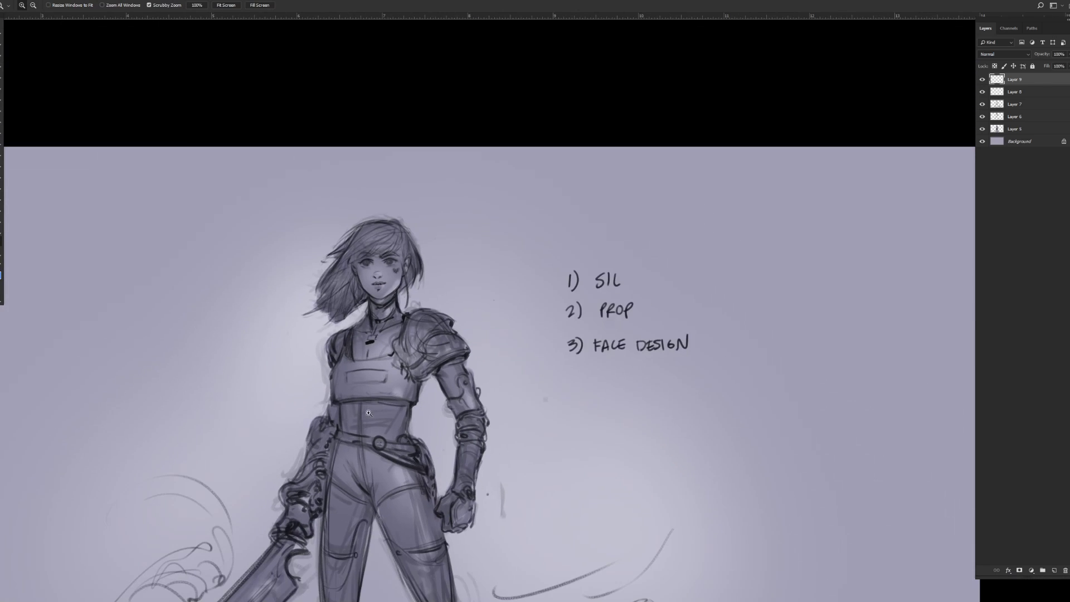
{"action": "left_click_drag", "start_coordinate": [345, 400], "coordinate": [358, 237]}
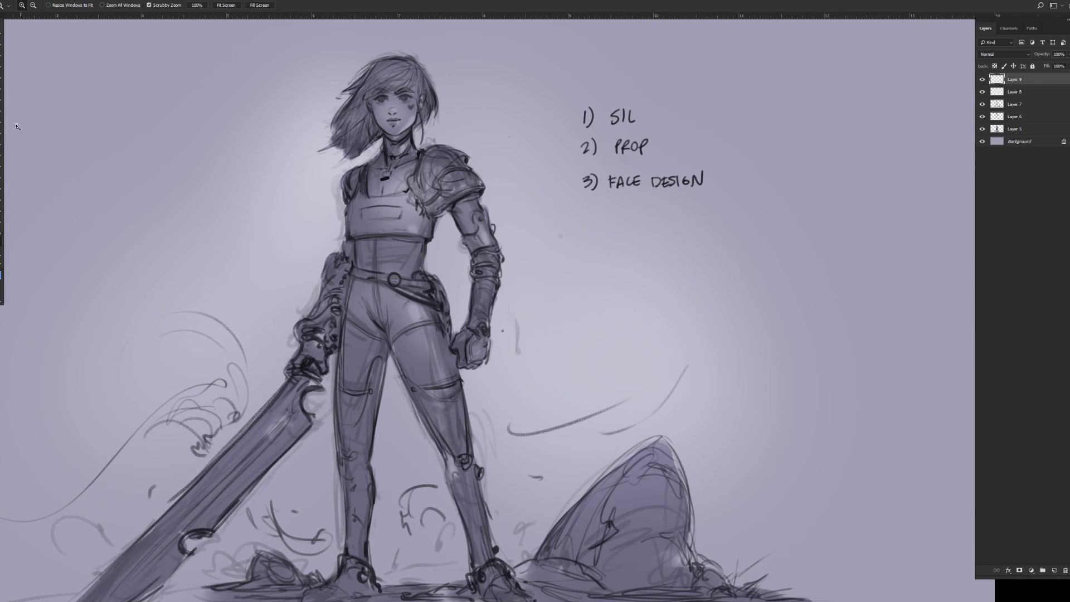
{"action": "key", "text": "b"}
{"action": "mouse_move", "coordinate": [587, 212]}
{"action": "left_mouse_down"}
{"action": "mouse_move", "coordinate": [633, 214]}
{"action": "mouse_move", "coordinate": [694, 214]}
{"action": "left_mouse_up"}
{"action": "left_click_drag", "start_coordinate": [688, 214], "coordinate": [693, 226]}
{"action": "mouse_move", "coordinate": [693, 213]}
{"action": "left_mouse_down"}
{"action": "mouse_move", "coordinate": [700, 225]}
{"action": "mouse_move", "coordinate": [710, 214]}
{"action": "left_mouse_up"}
{"action": "mouse_move", "coordinate": [706, 214]}
{"action": "left_mouse_down"}
{"action": "mouse_move", "coordinate": [706, 226]}
{"action": "mouse_move", "coordinate": [749, 220]}
{"action": "left_mouse_up"}
{"action": "left_click_drag", "start_coordinate": [759, 214], "coordinate": [773, 209]}
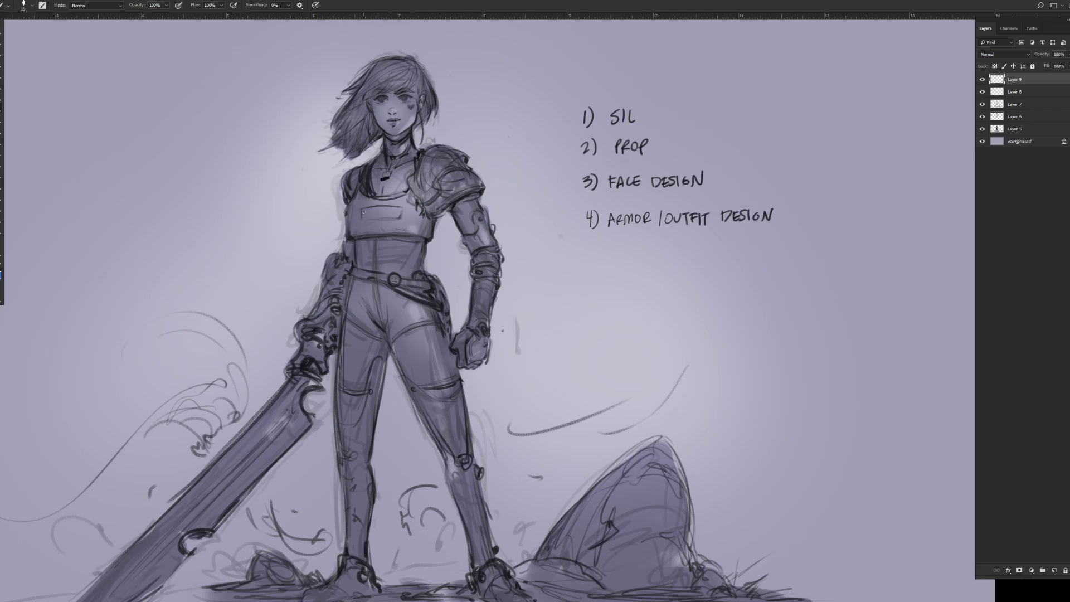
Step: Darken the outfit's neckline and thigh bands and sketch a round knee guard, undoing the surplus knee strokes
{"action": "mouse_move", "coordinate": [365, 223]}
{"action": "left_mouse_down"}
{"action": "mouse_move", "coordinate": [396, 220]}
{"action": "mouse_move", "coordinate": [366, 222]}
{"action": "left_mouse_up"}
{"action": "mouse_move", "coordinate": [395, 343]}
{"action": "left_mouse_down"}
{"action": "mouse_move", "coordinate": [437, 324]}
{"action": "mouse_move", "coordinate": [346, 325]}
{"action": "mouse_move", "coordinate": [354, 332]}
{"action": "left_mouse_up"}
{"action": "left_click_drag", "start_coordinate": [414, 390], "coordinate": [429, 383]}
{"action": "mouse_move", "coordinate": [446, 451]}
{"action": "left_mouse_down"}
{"action": "mouse_move", "coordinate": [474, 436]}
{"action": "mouse_move", "coordinate": [455, 468]}
{"action": "mouse_move", "coordinate": [472, 467]}
{"action": "mouse_move", "coordinate": [446, 469]}
{"action": "mouse_move", "coordinate": [478, 483]}
{"action": "left_mouse_up"}
{"action": "left_click_drag", "start_coordinate": [480, 445], "coordinate": [471, 489]}
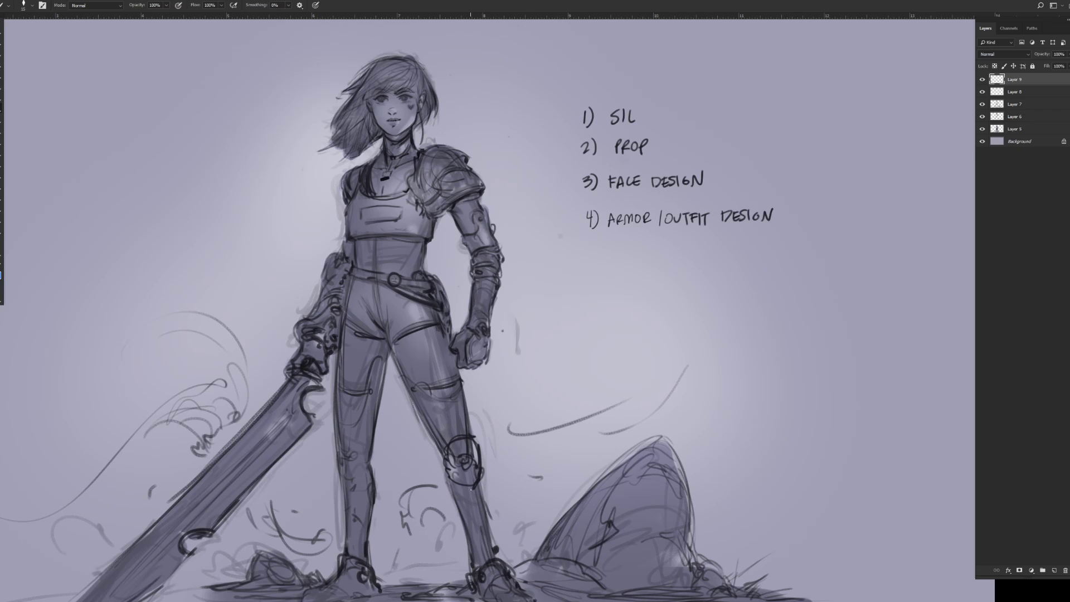
{"action": "key", "text": "ctrl+z"}
{"action": "key", "text": "ctrl+z"}
{"action": "key", "text": "ctrl+z"}
Step: Handwrite the fifth note "5) WEAPON" beneath the armor and outfit note
{"action": "left_click_drag", "start_coordinate": [463, 464], "coordinate": [477, 402]}
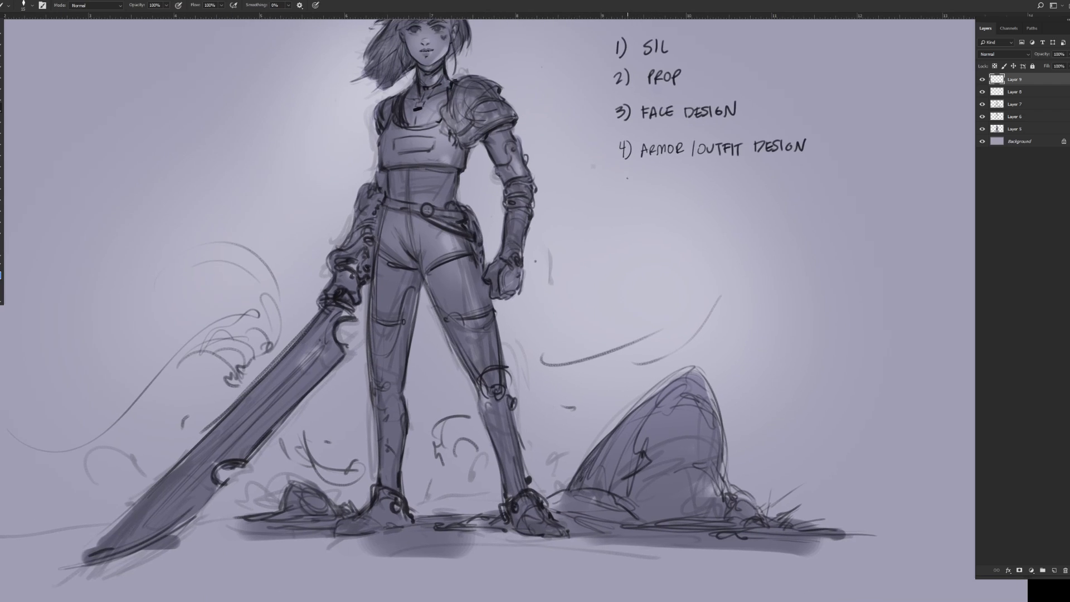
{"action": "mouse_move", "coordinate": [621, 177]}
{"action": "left_mouse_down"}
{"action": "mouse_move", "coordinate": [628, 195]}
{"action": "mouse_move", "coordinate": [656, 181]}
{"action": "left_mouse_up"}
{"action": "left_click_drag", "start_coordinate": [663, 182], "coordinate": [700, 174]}
Step: Sketch a dark crossguard with a hanging charm at the sword's hilt and add a small mark on the midriff
{"action": "mouse_move", "coordinate": [323, 309]}
{"action": "left_mouse_down"}
{"action": "mouse_move", "coordinate": [322, 287]}
{"action": "mouse_move", "coordinate": [286, 240]}
{"action": "mouse_move", "coordinate": [339, 304]}
{"action": "mouse_move", "coordinate": [324, 303]}
{"action": "mouse_move", "coordinate": [328, 320]}
{"action": "mouse_move", "coordinate": [298, 263]}
{"action": "mouse_move", "coordinate": [313, 272]}
{"action": "mouse_move", "coordinate": [296, 279]}
{"action": "mouse_move", "coordinate": [299, 293]}
{"action": "mouse_move", "coordinate": [293, 279]}
{"action": "mouse_move", "coordinate": [304, 301]}
{"action": "left_mouse_up"}
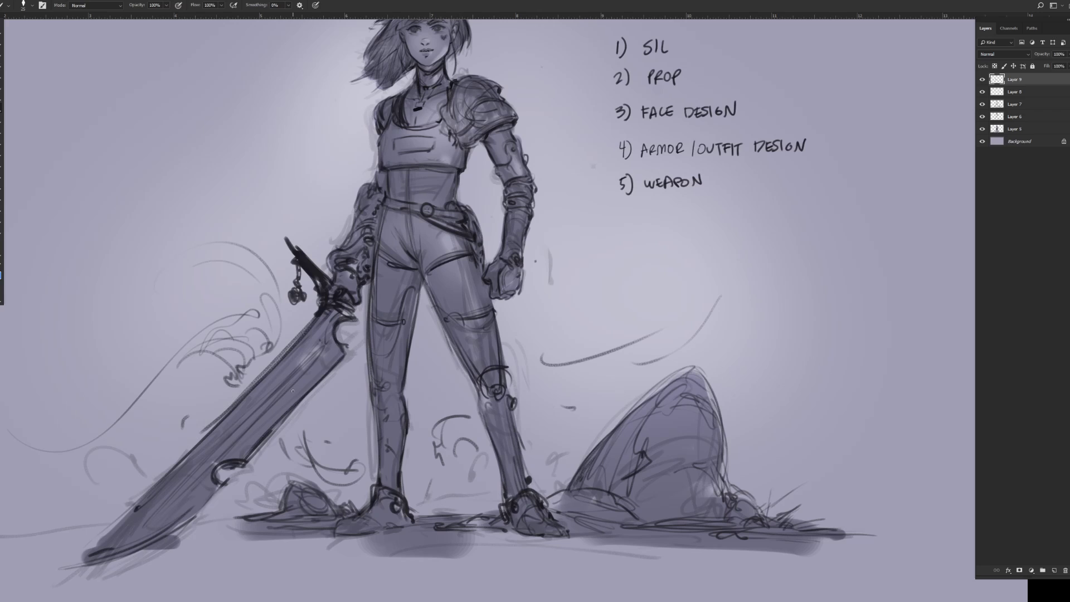
{"action": "left_click", "coordinate": [433, 176]}
{"action": "key", "text": "z"}
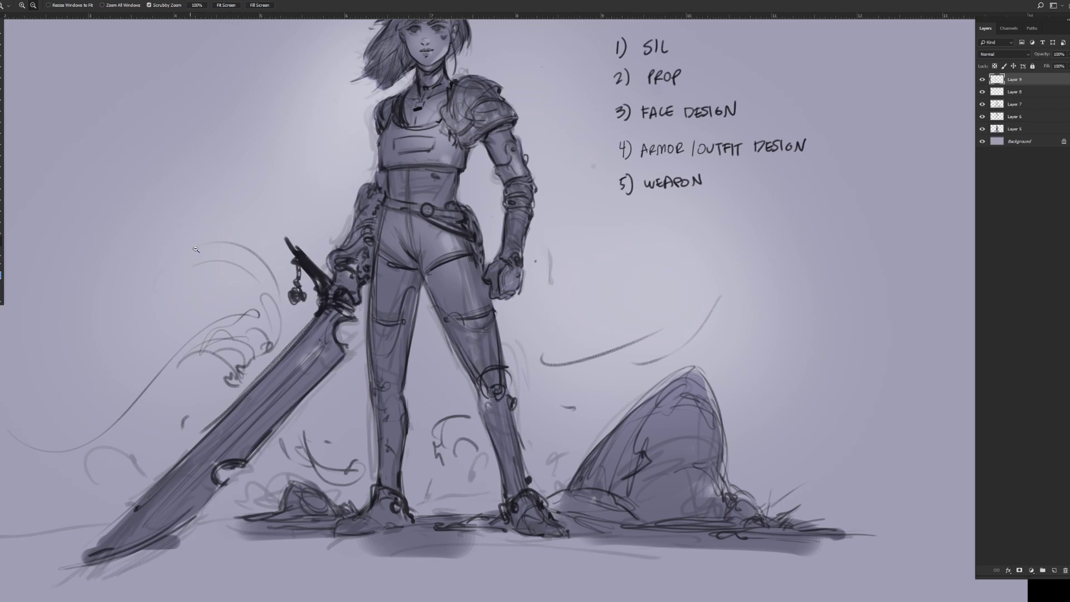
{"action": "left_click", "coordinate": [193, 243], "text": "alt"}
{"action": "left_click_drag", "start_coordinate": [340, 226], "coordinate": [377, 267]}
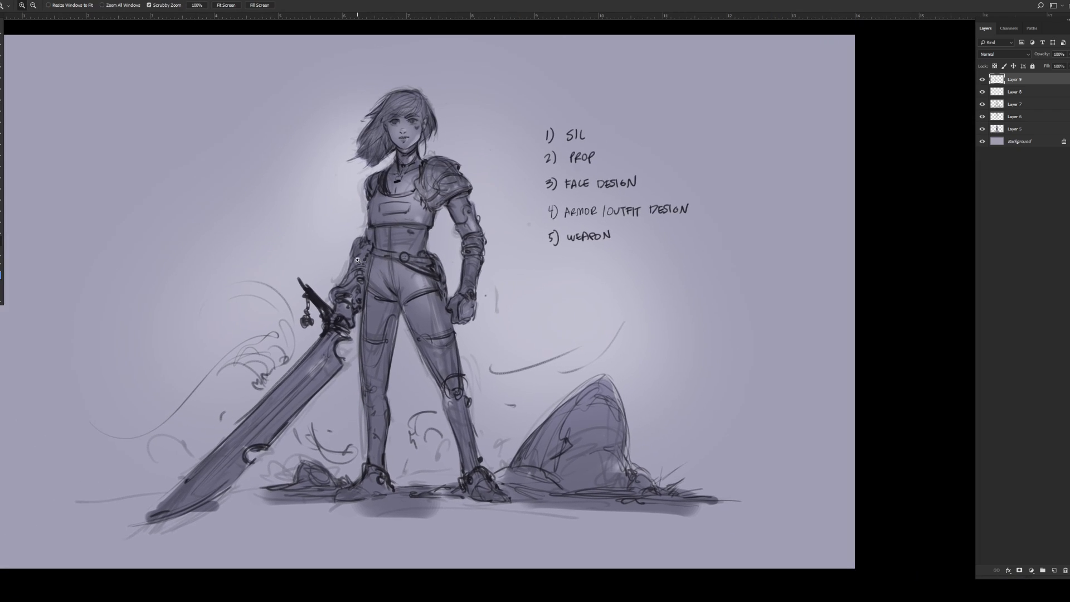